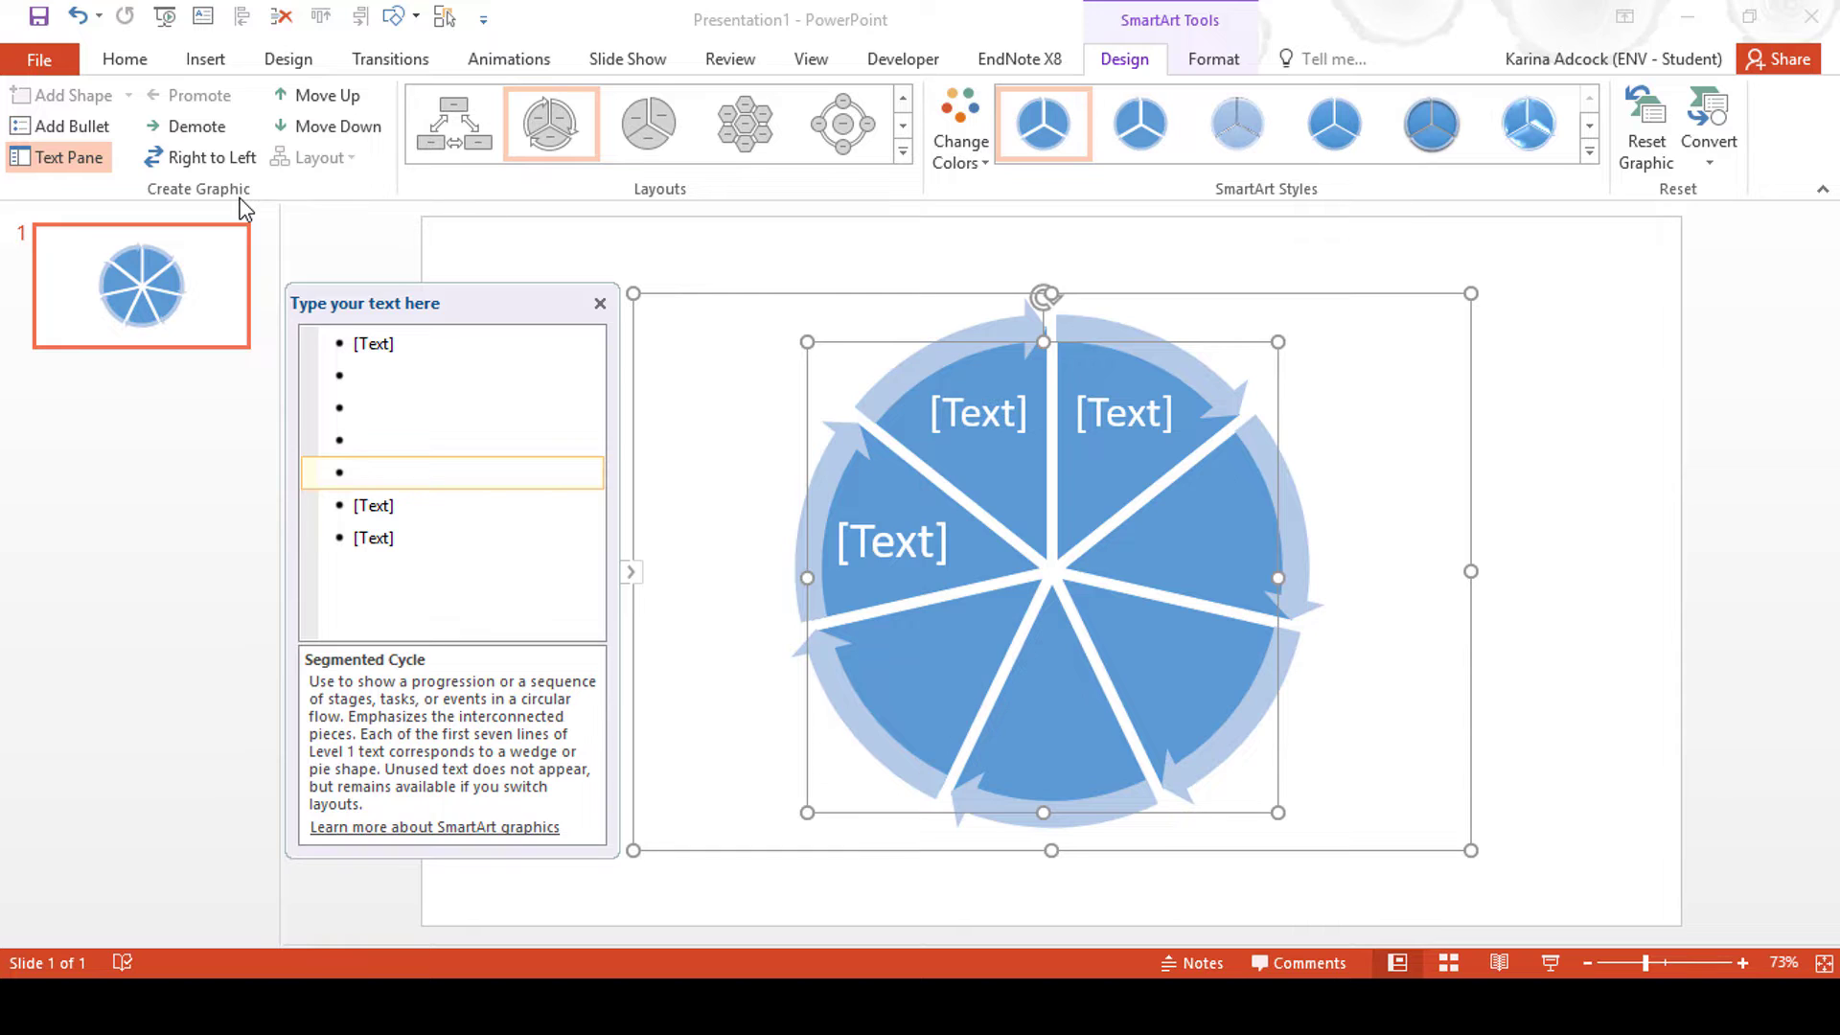
Delete the extra bullet lines so the Segmented Cycle keeps seven items, then close the Text Pane.
key(Return)
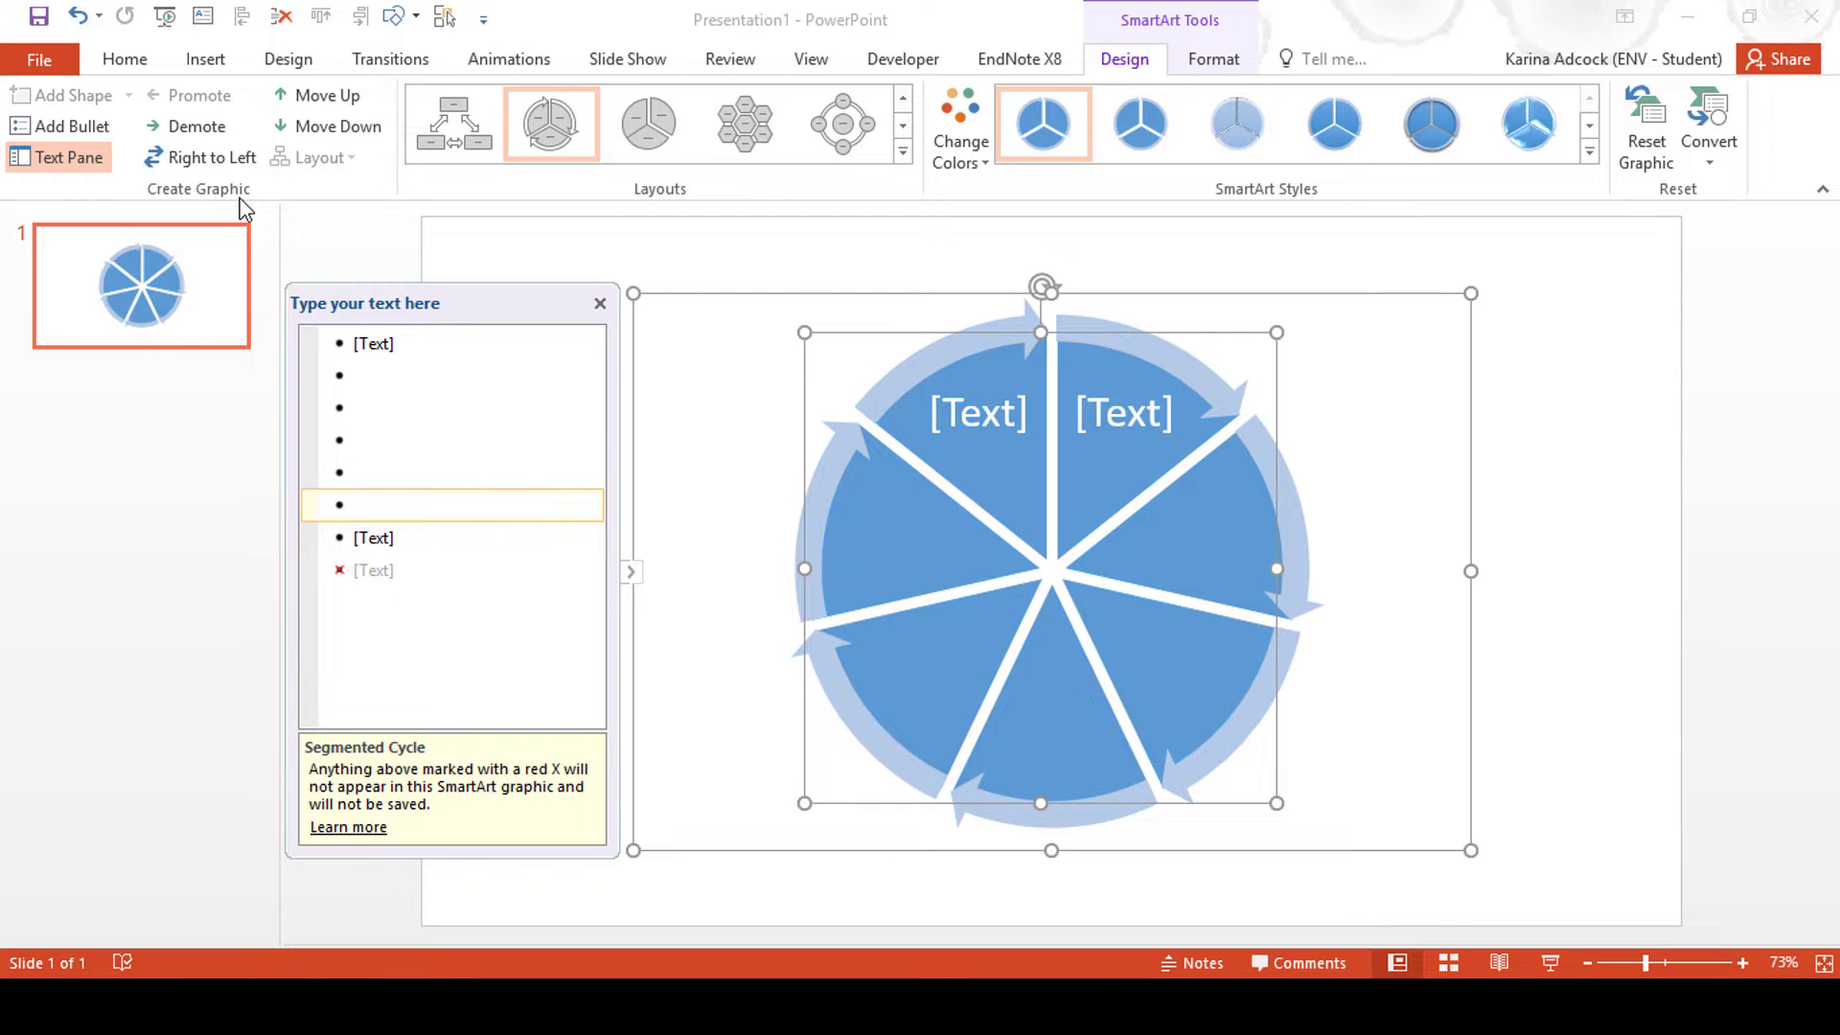
key(Delete)
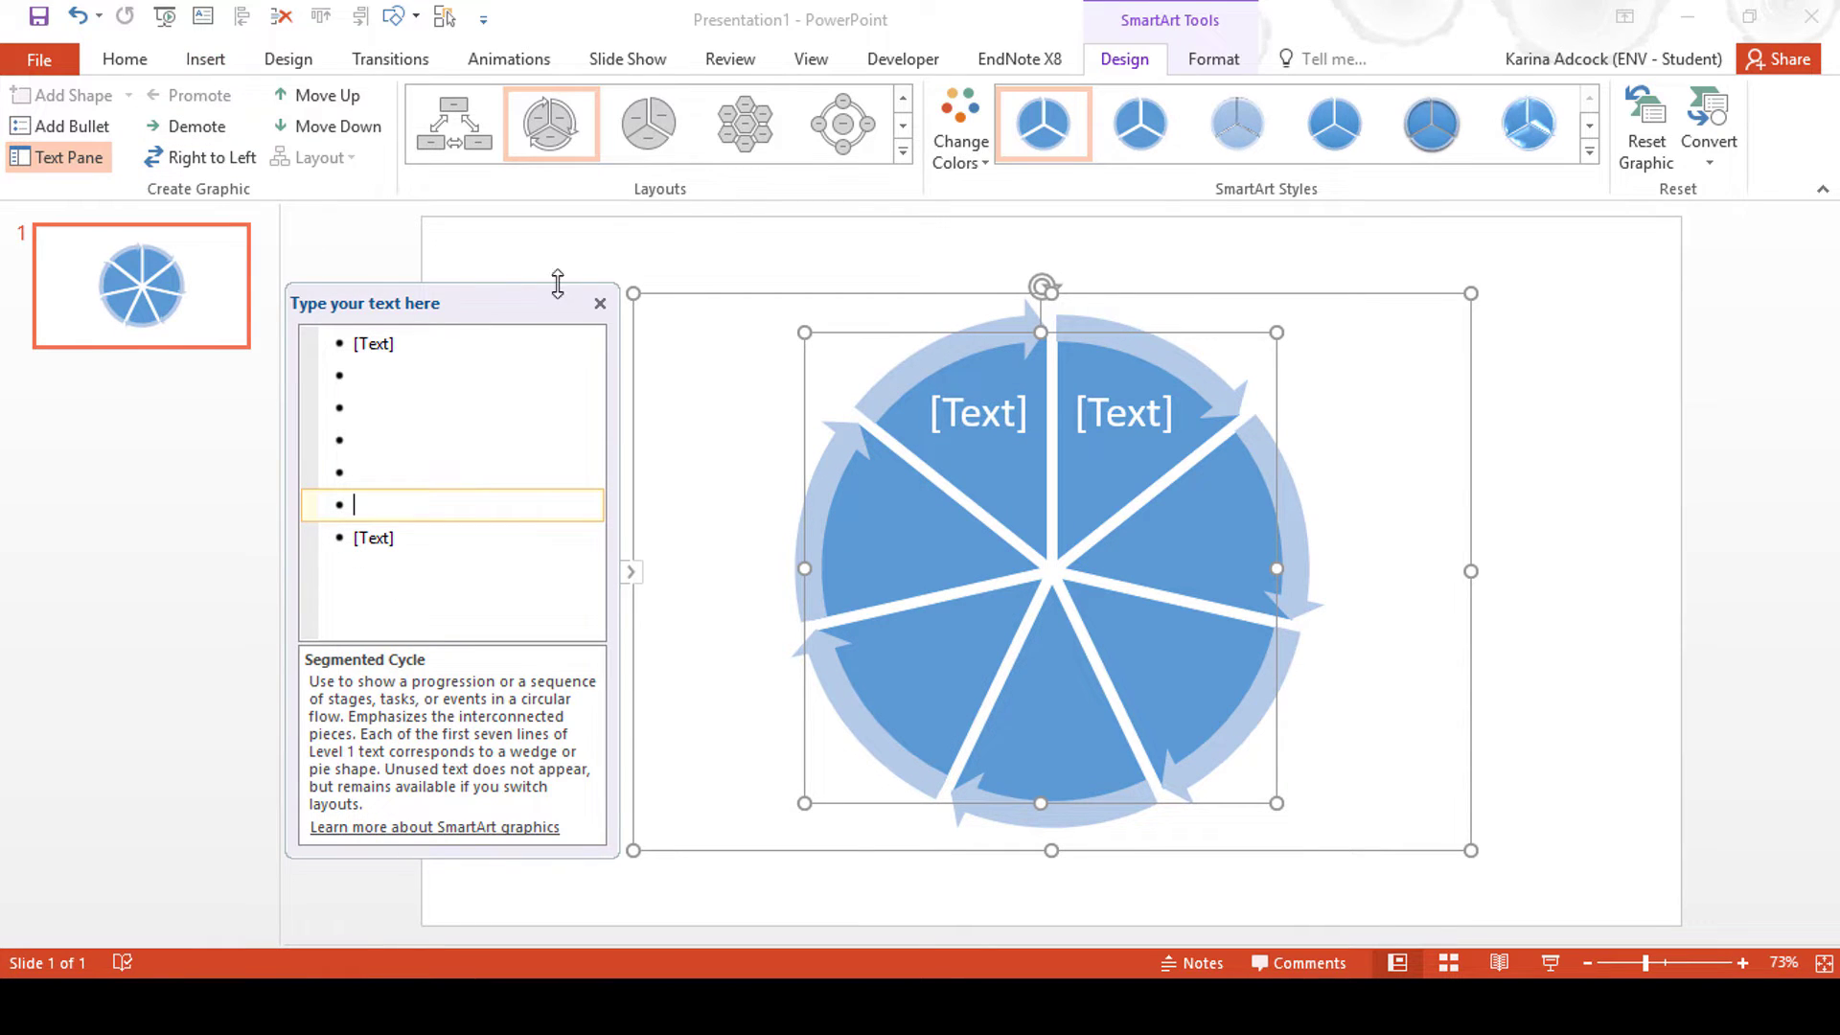
click(600, 306)
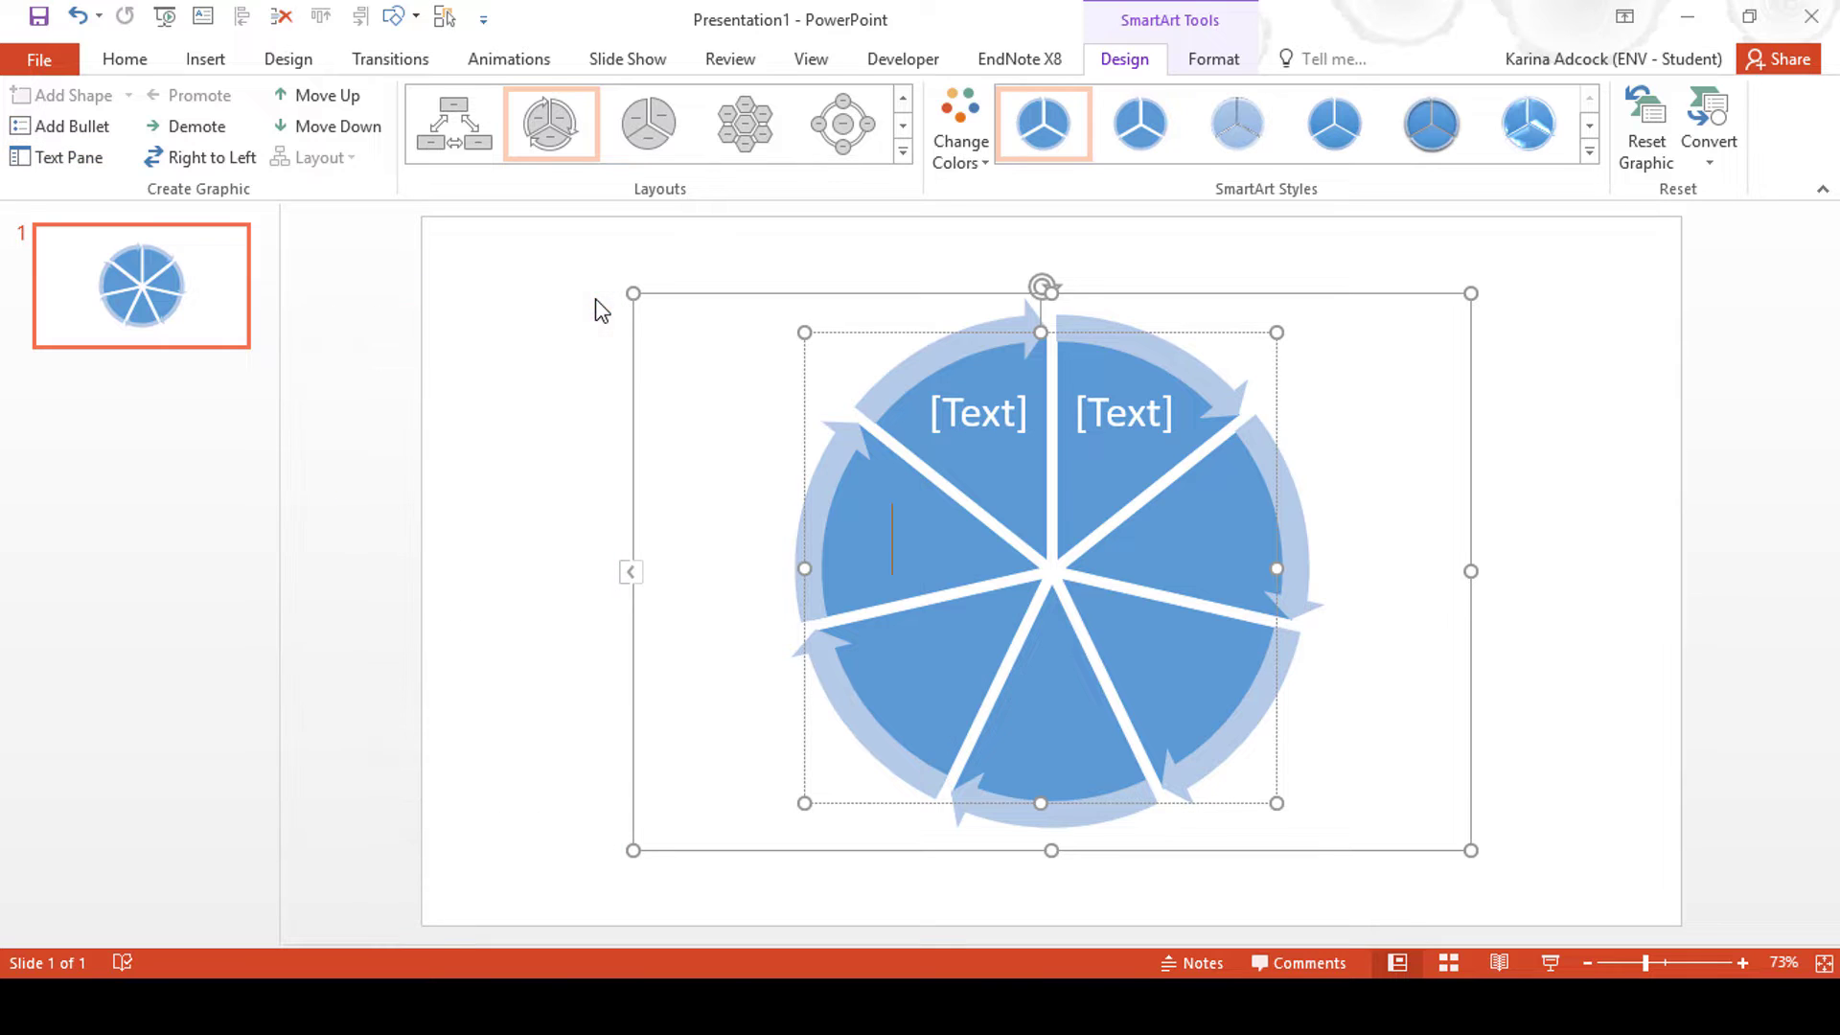
Apply the second 3-D SmartArt style to the cycle diagram and convert it to shapes.
click(1590, 128)
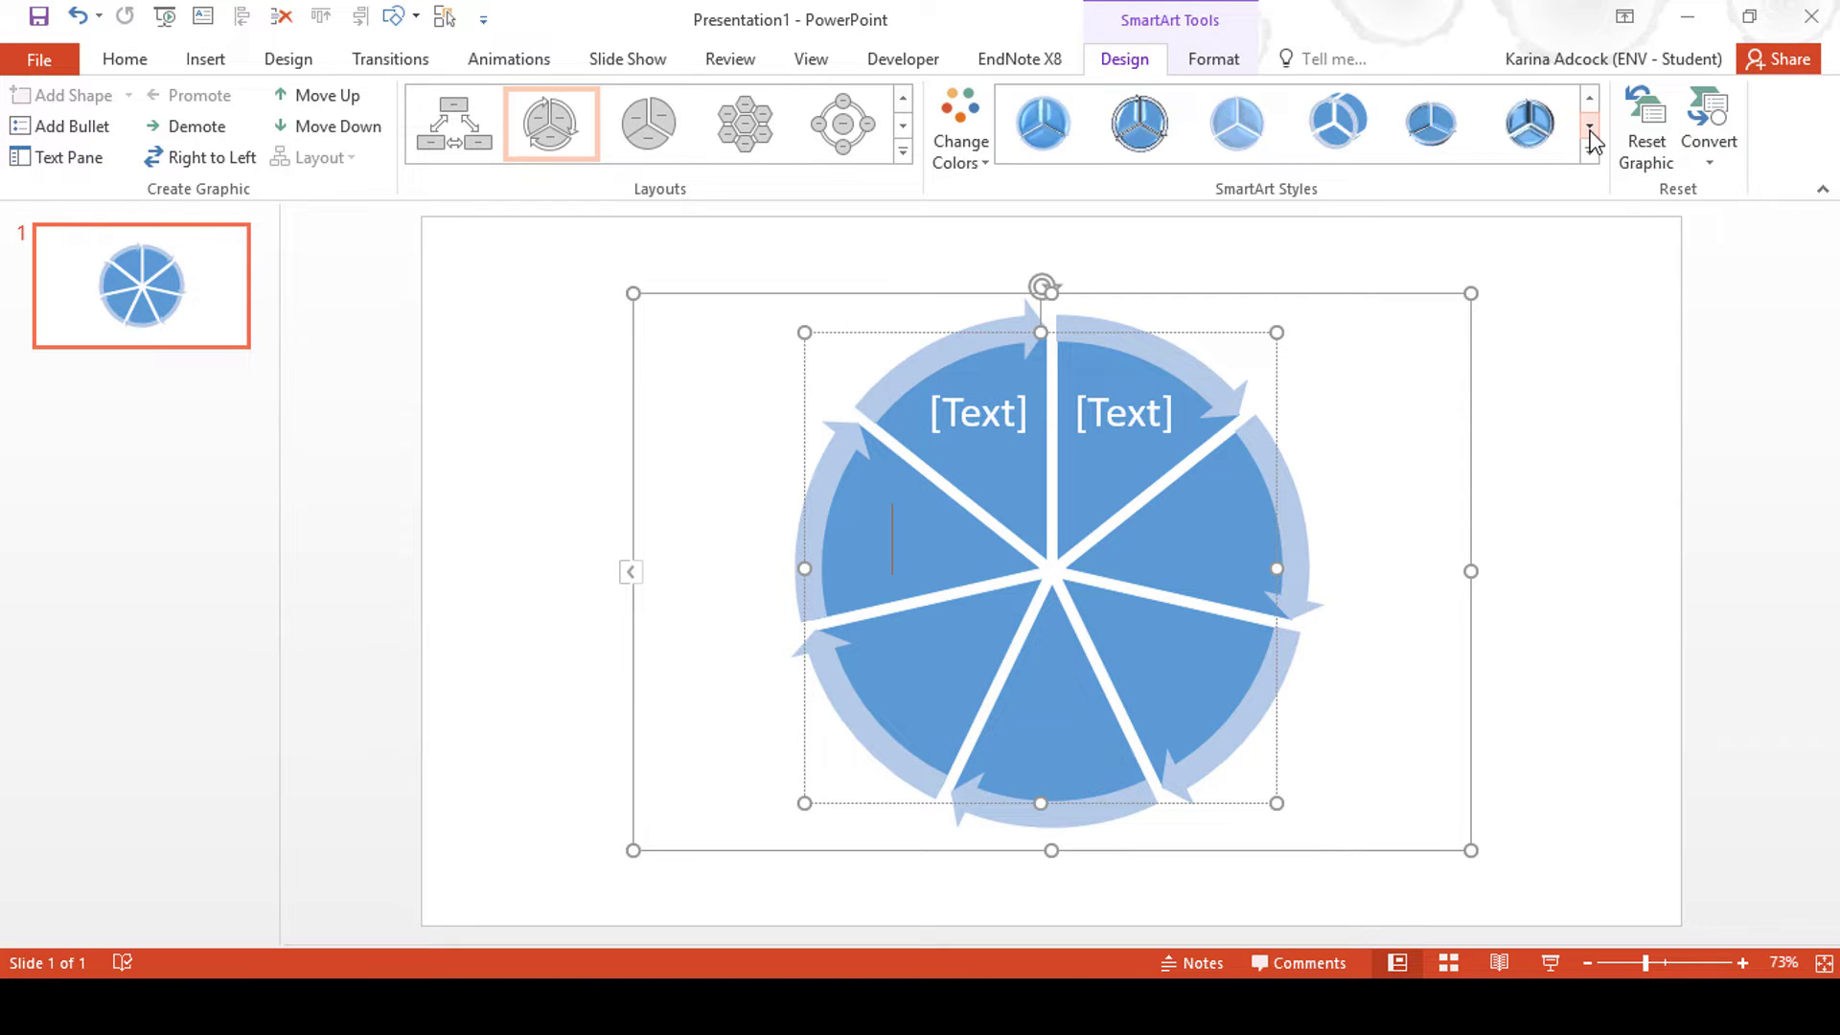
click(1136, 127)
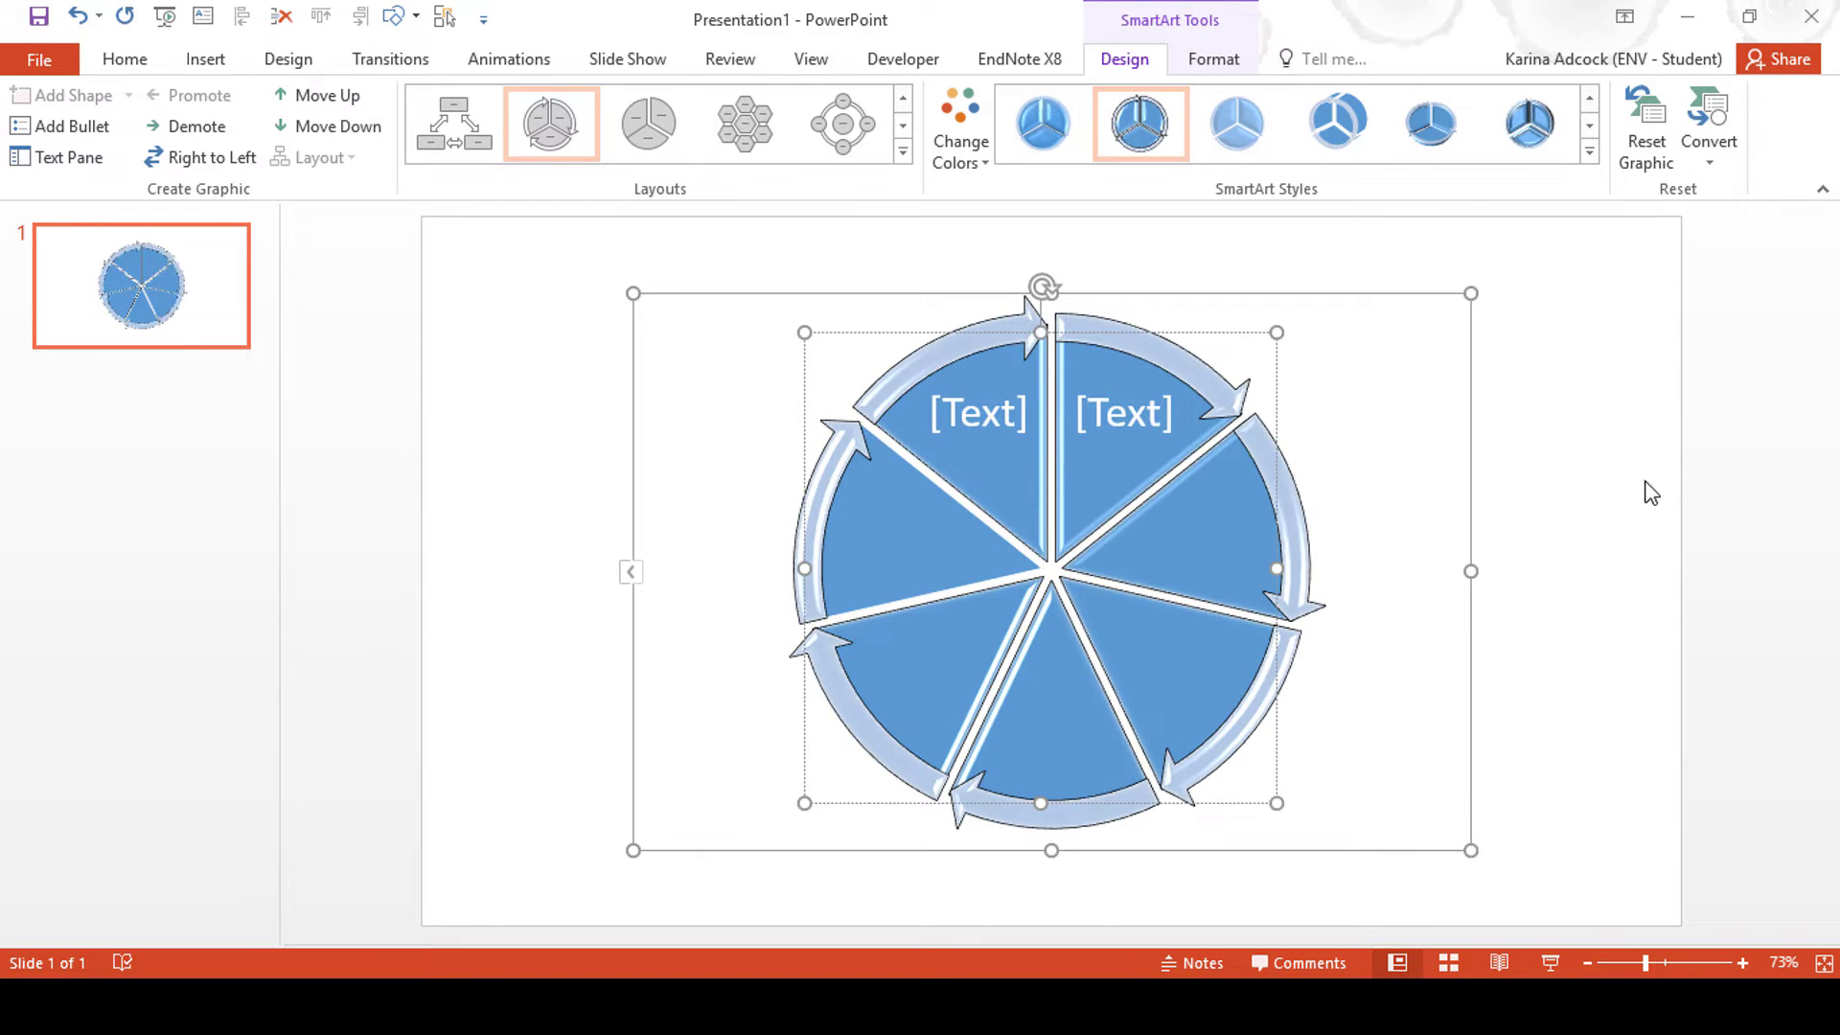
click(1730, 148)
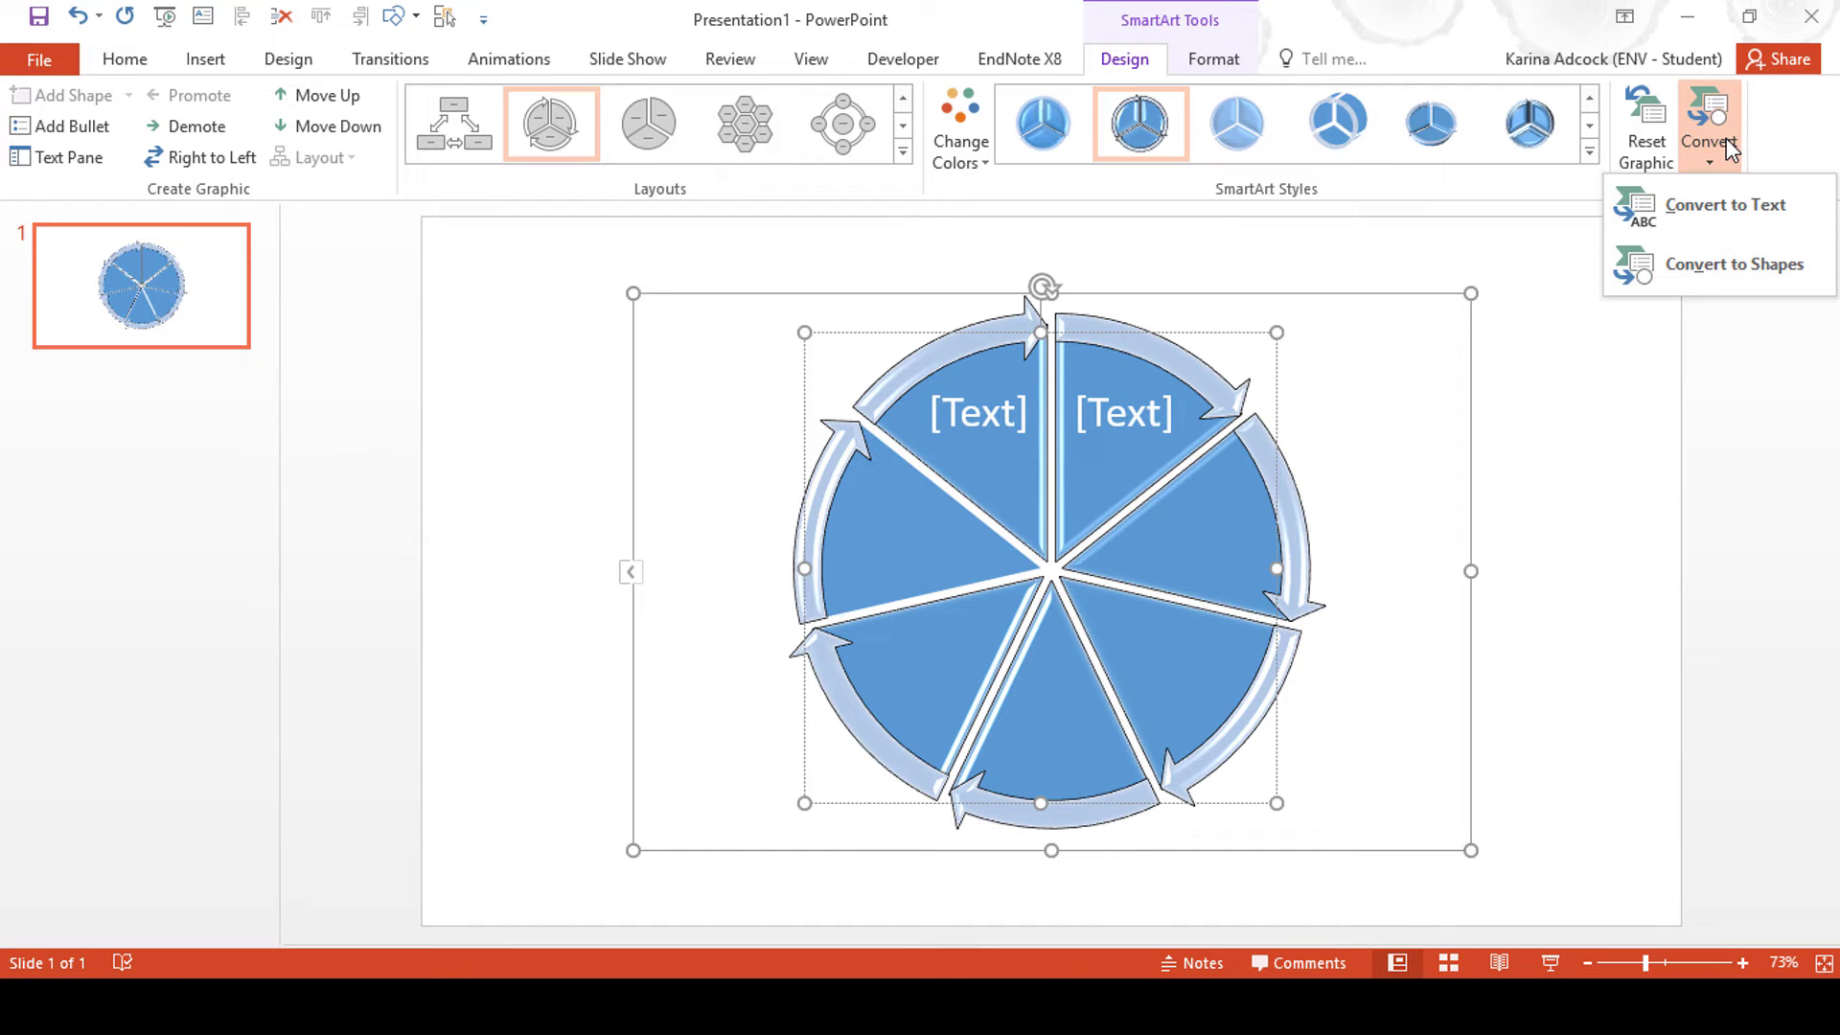
click(1710, 266)
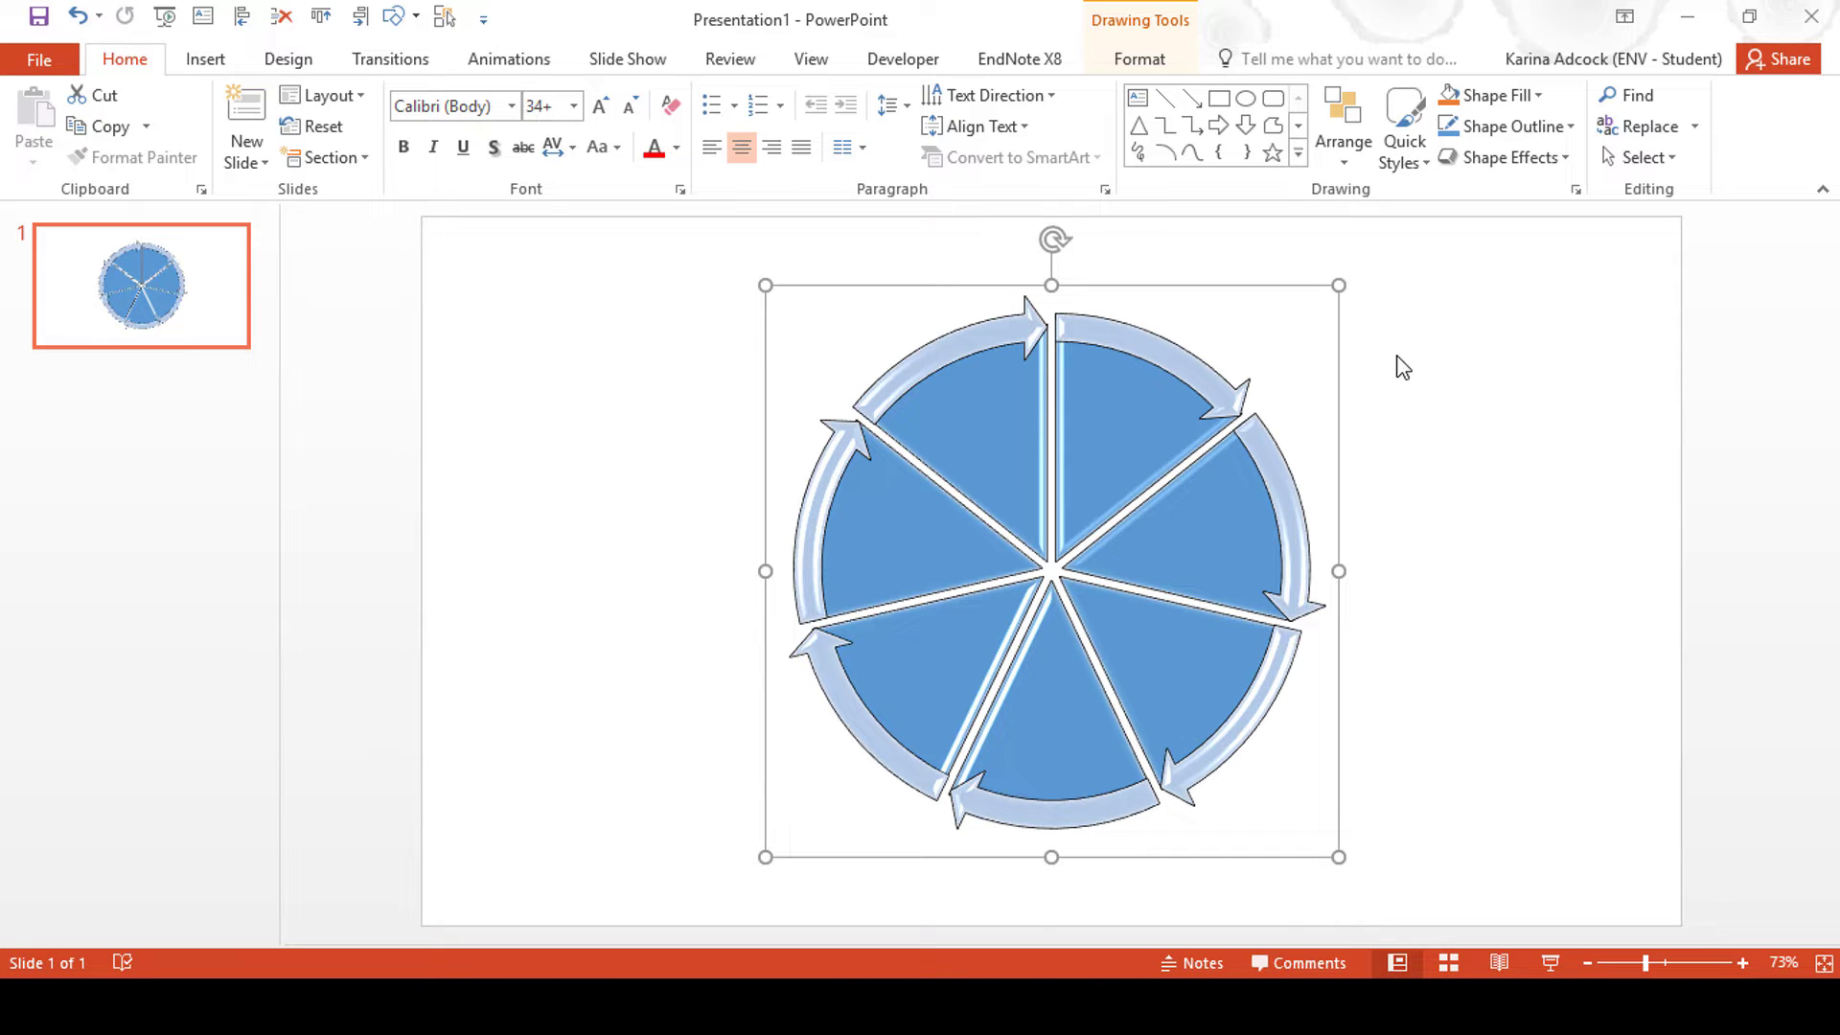
Ungroup the converted diagram into separate shapes.
right_click(1115, 410)
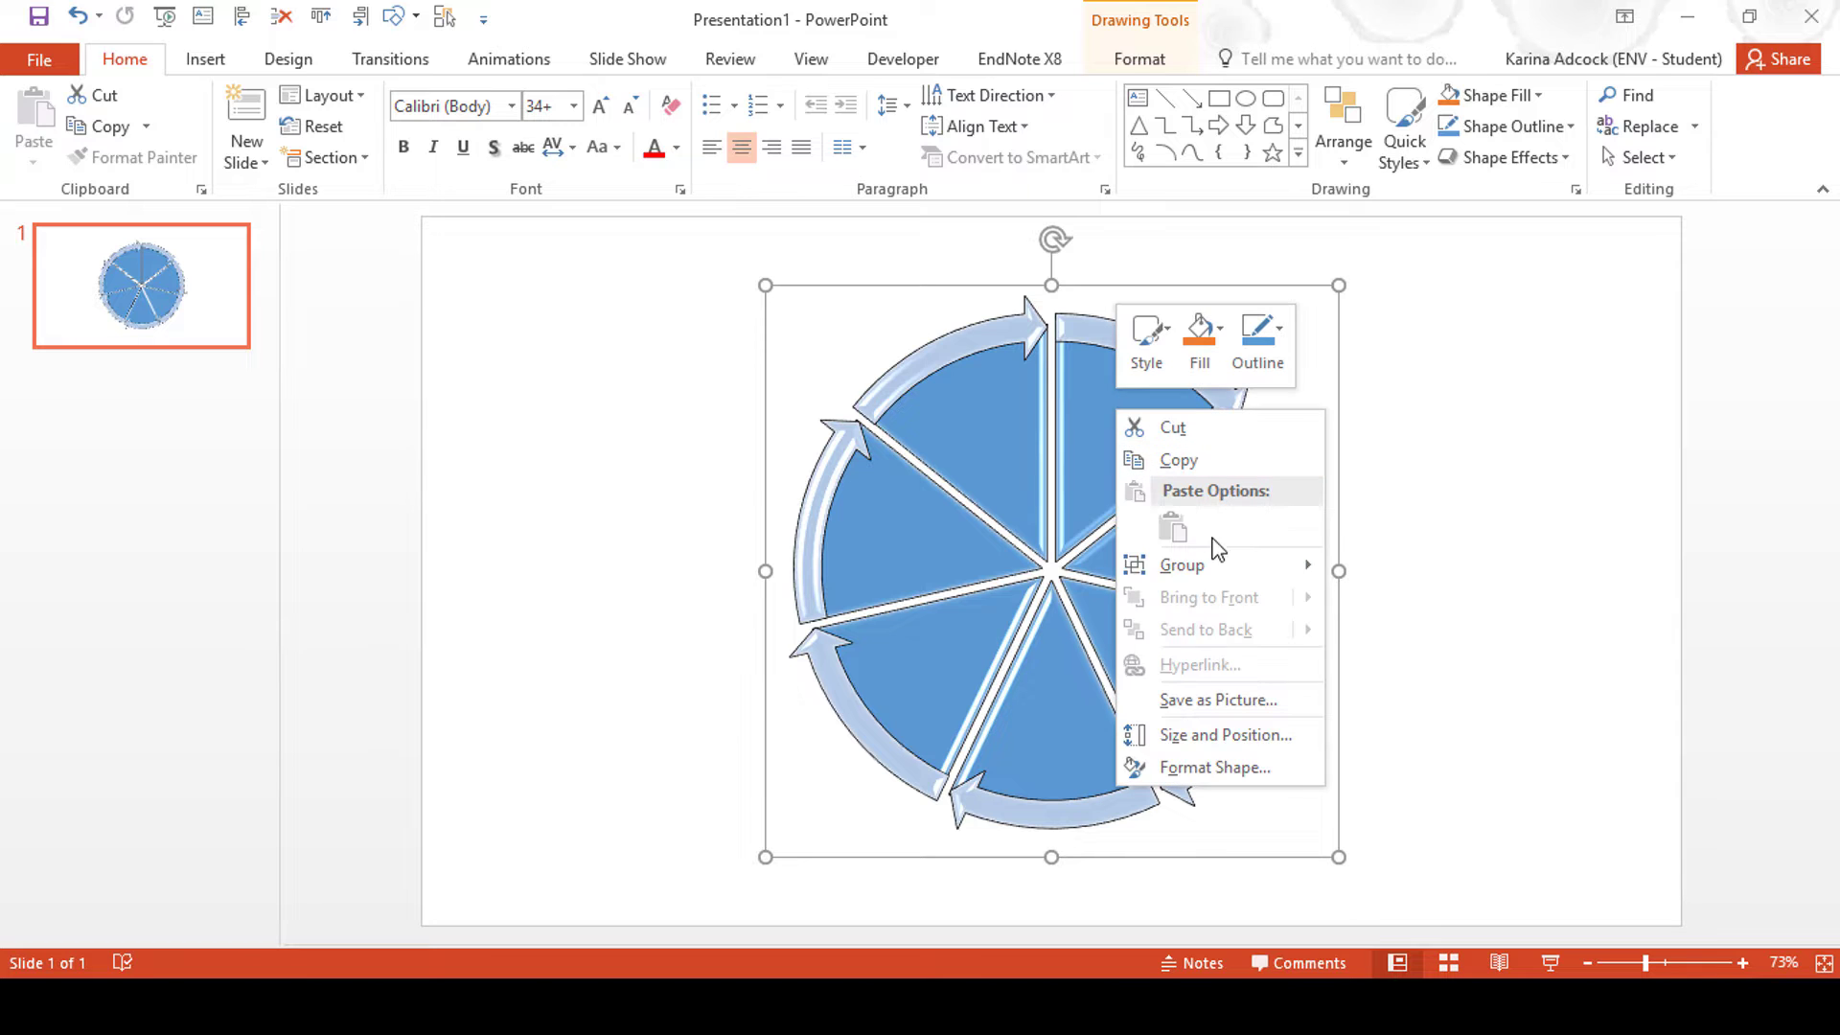
mouse_move(1216, 565)
click(1393, 637)
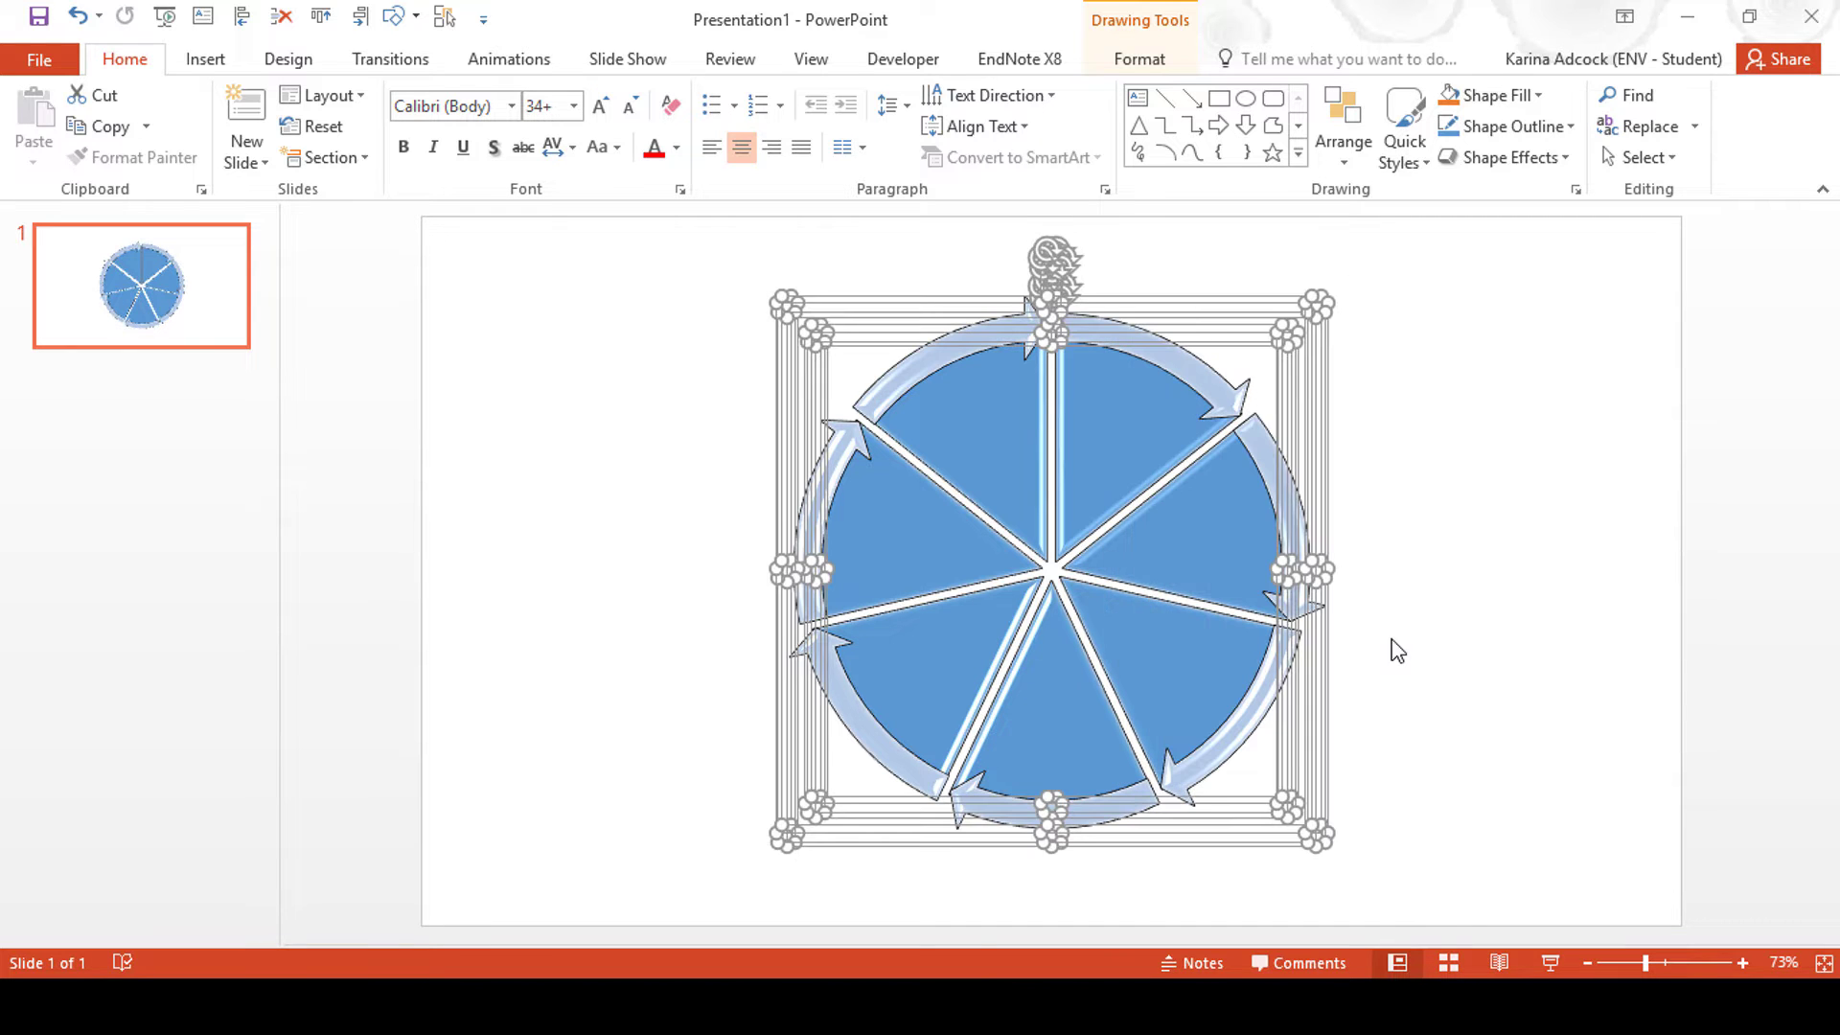
click(1277, 402)
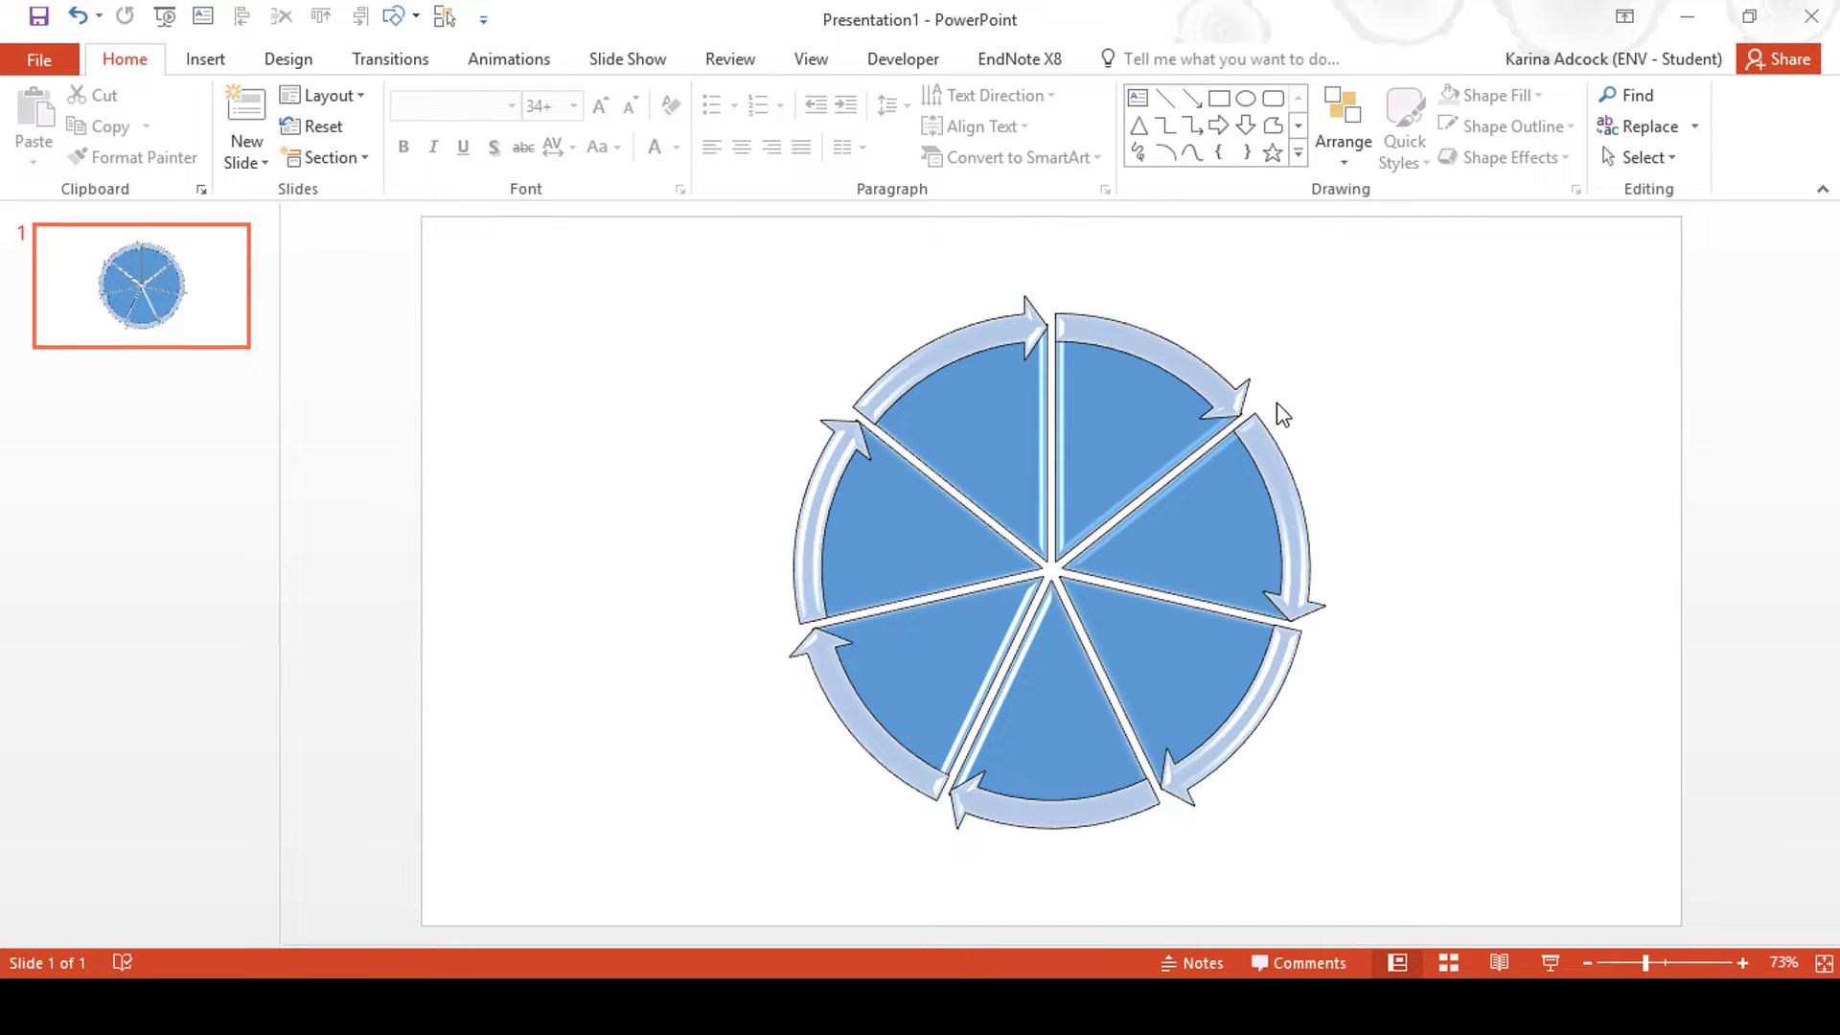
Delete all seven blue pie wedges, then group the remaining curved arrows with Ctrl+G.
click(1089, 402)
key(Delete)
click(1186, 477)
key(Delete)
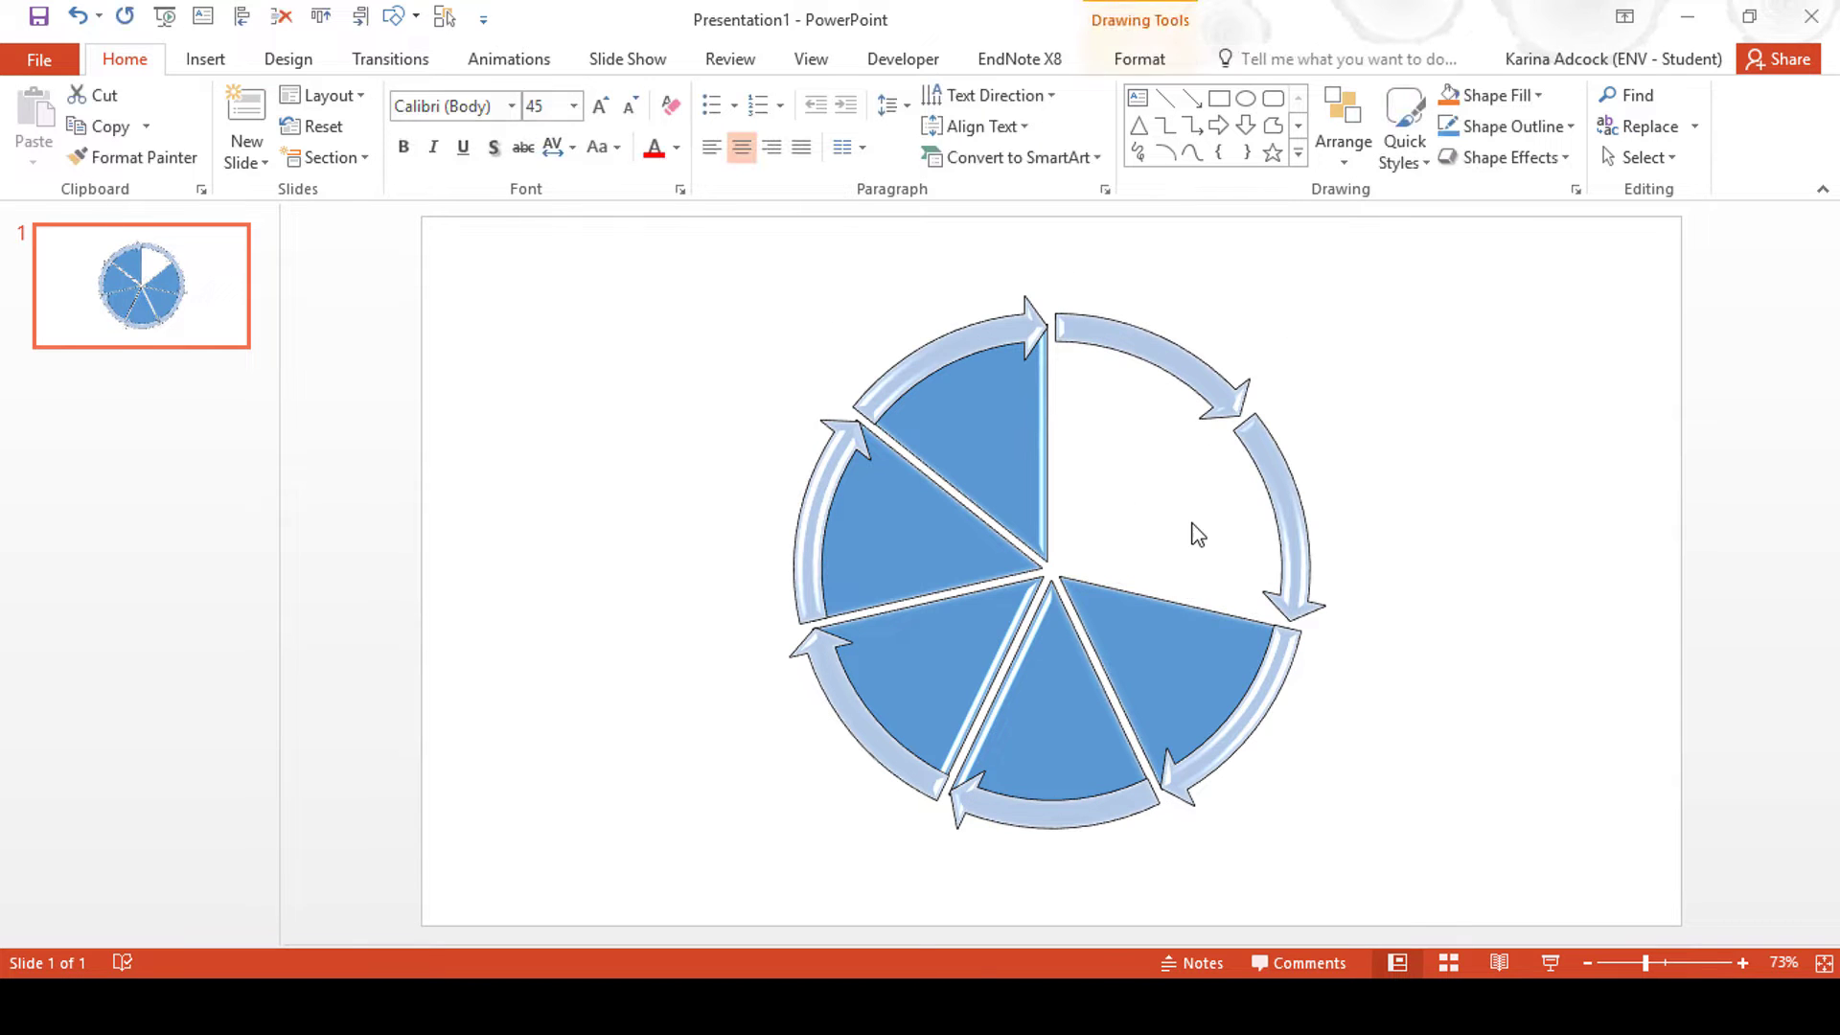
click(1170, 636)
key(Delete)
click(1065, 678)
key(Delete)
click(924, 645)
key(Delete)
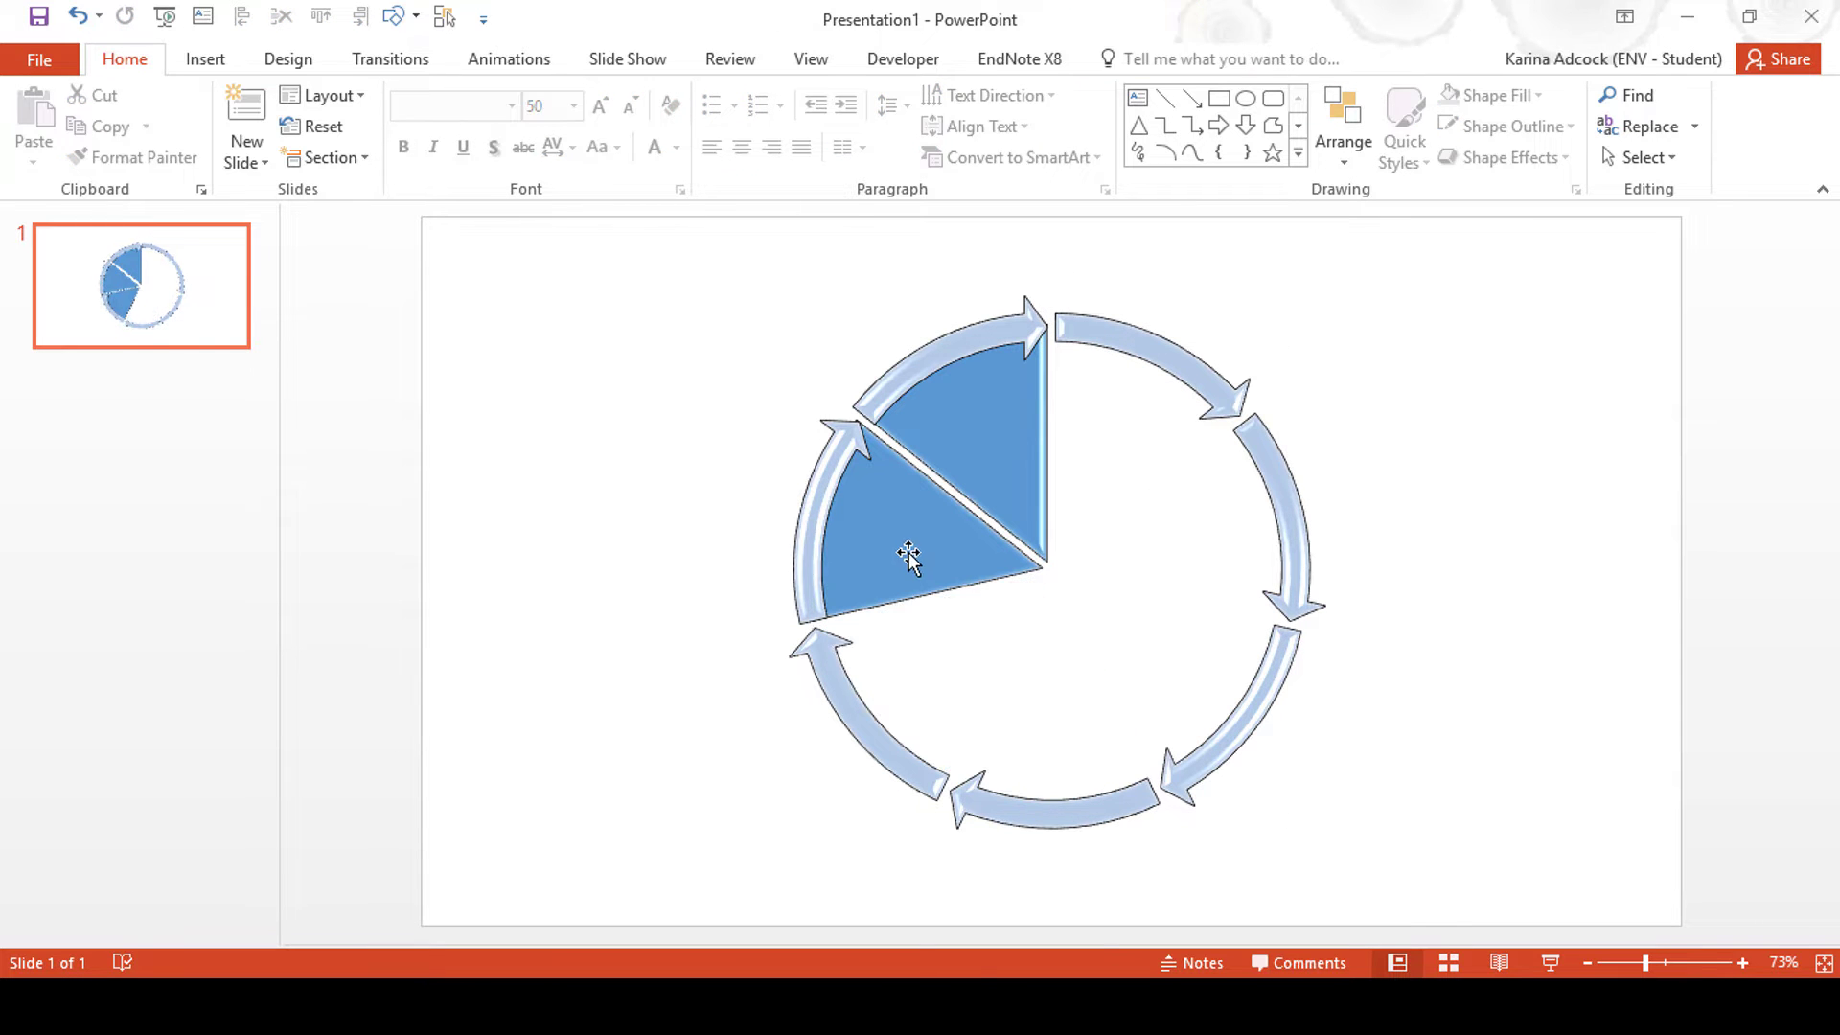
click(907, 555)
key(Delete)
click(973, 445)
key(Delete)
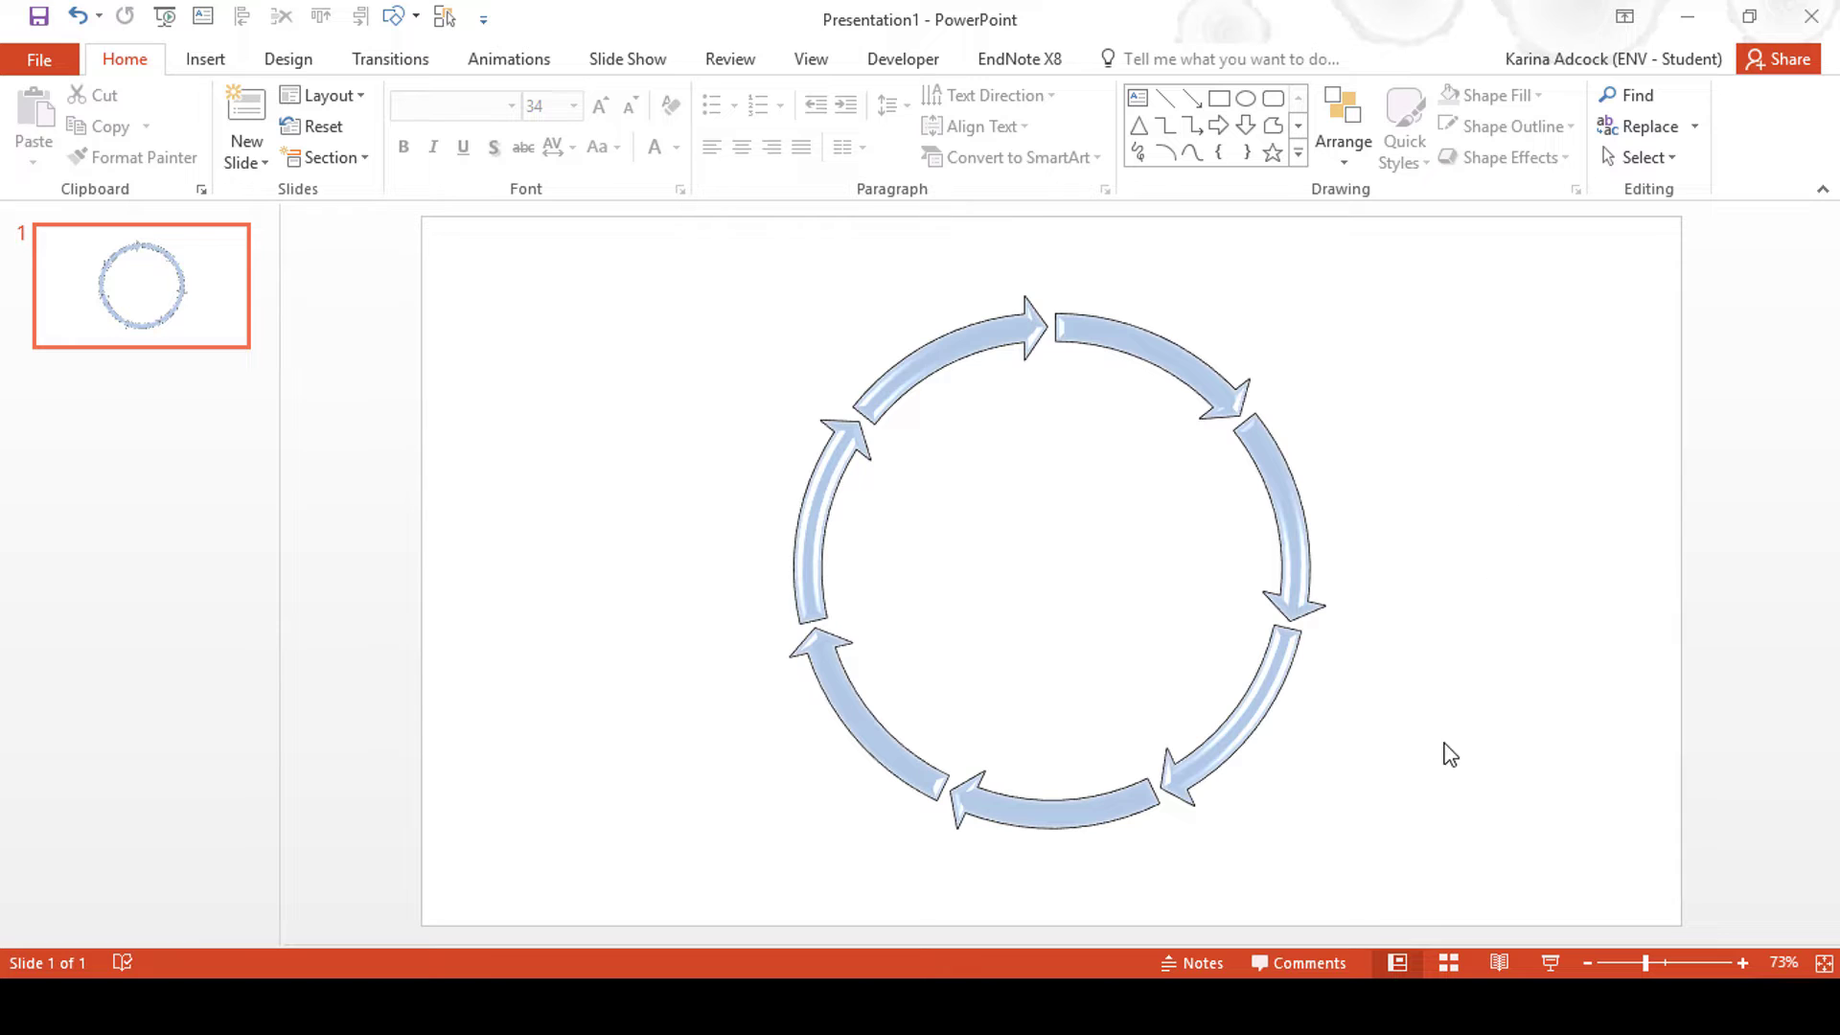
drag(1531, 870, 518, 292)
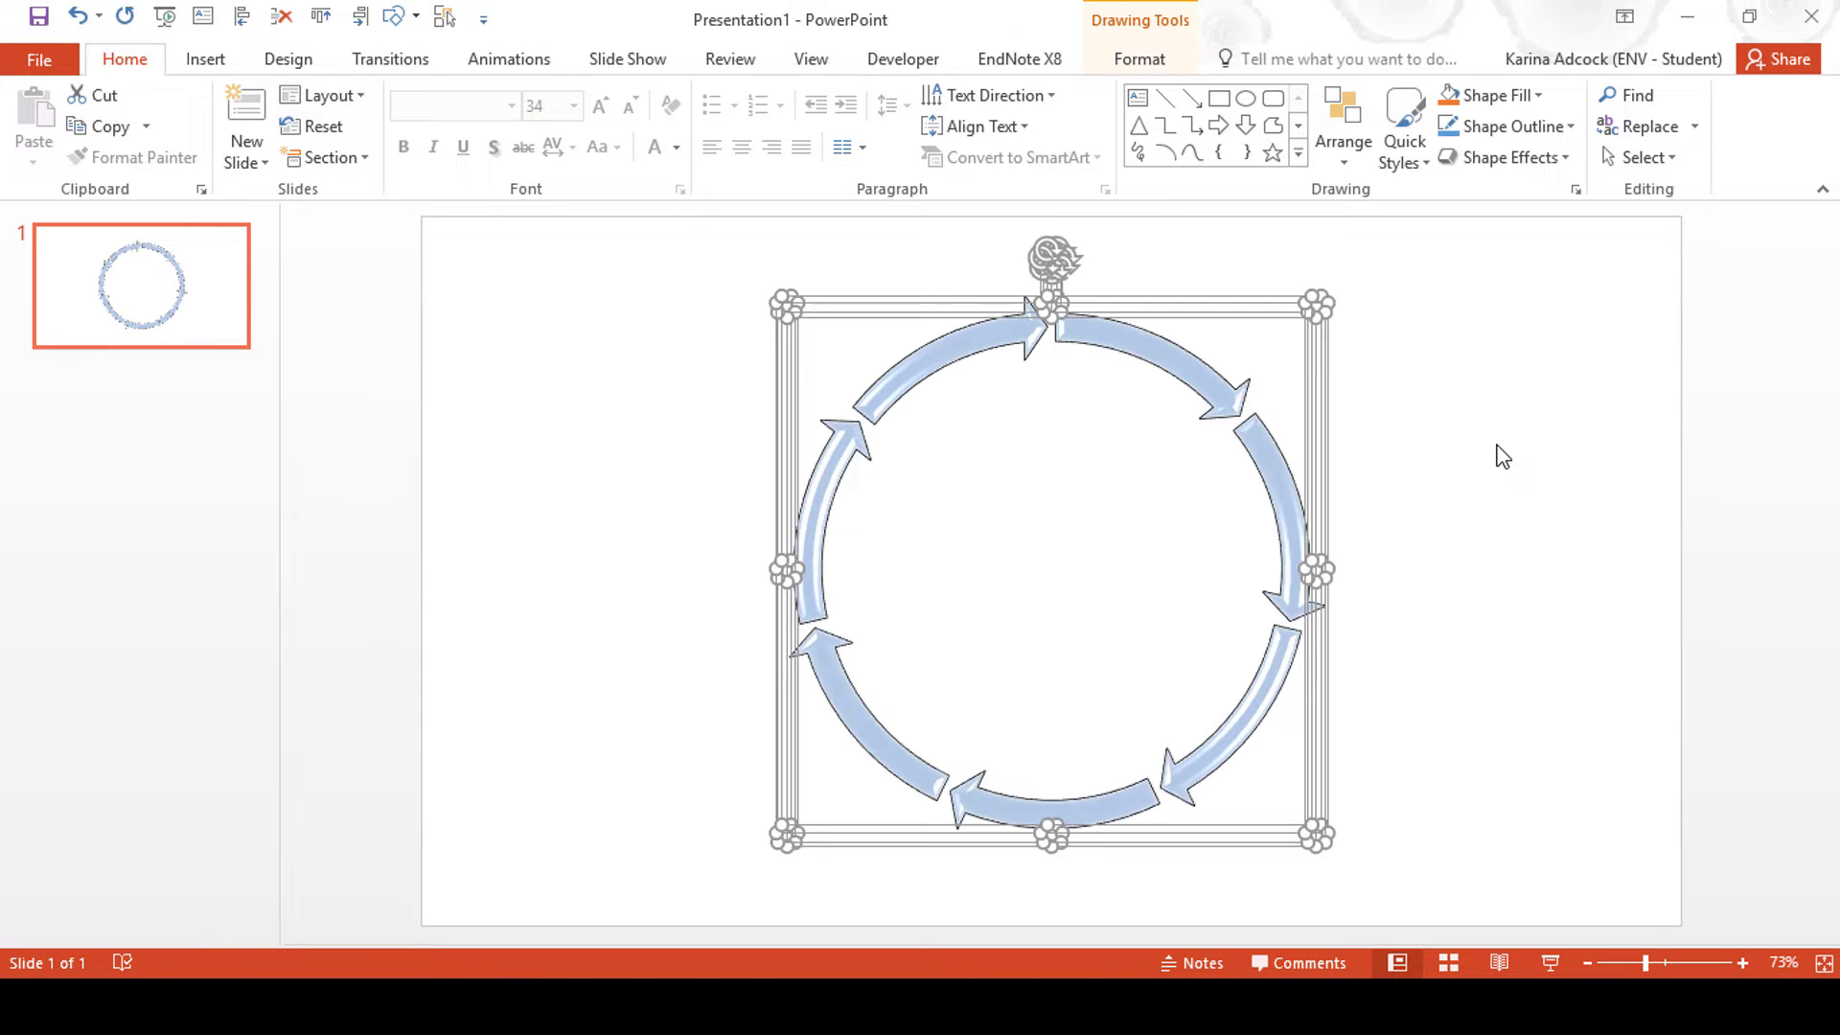
key(ctrl+g)
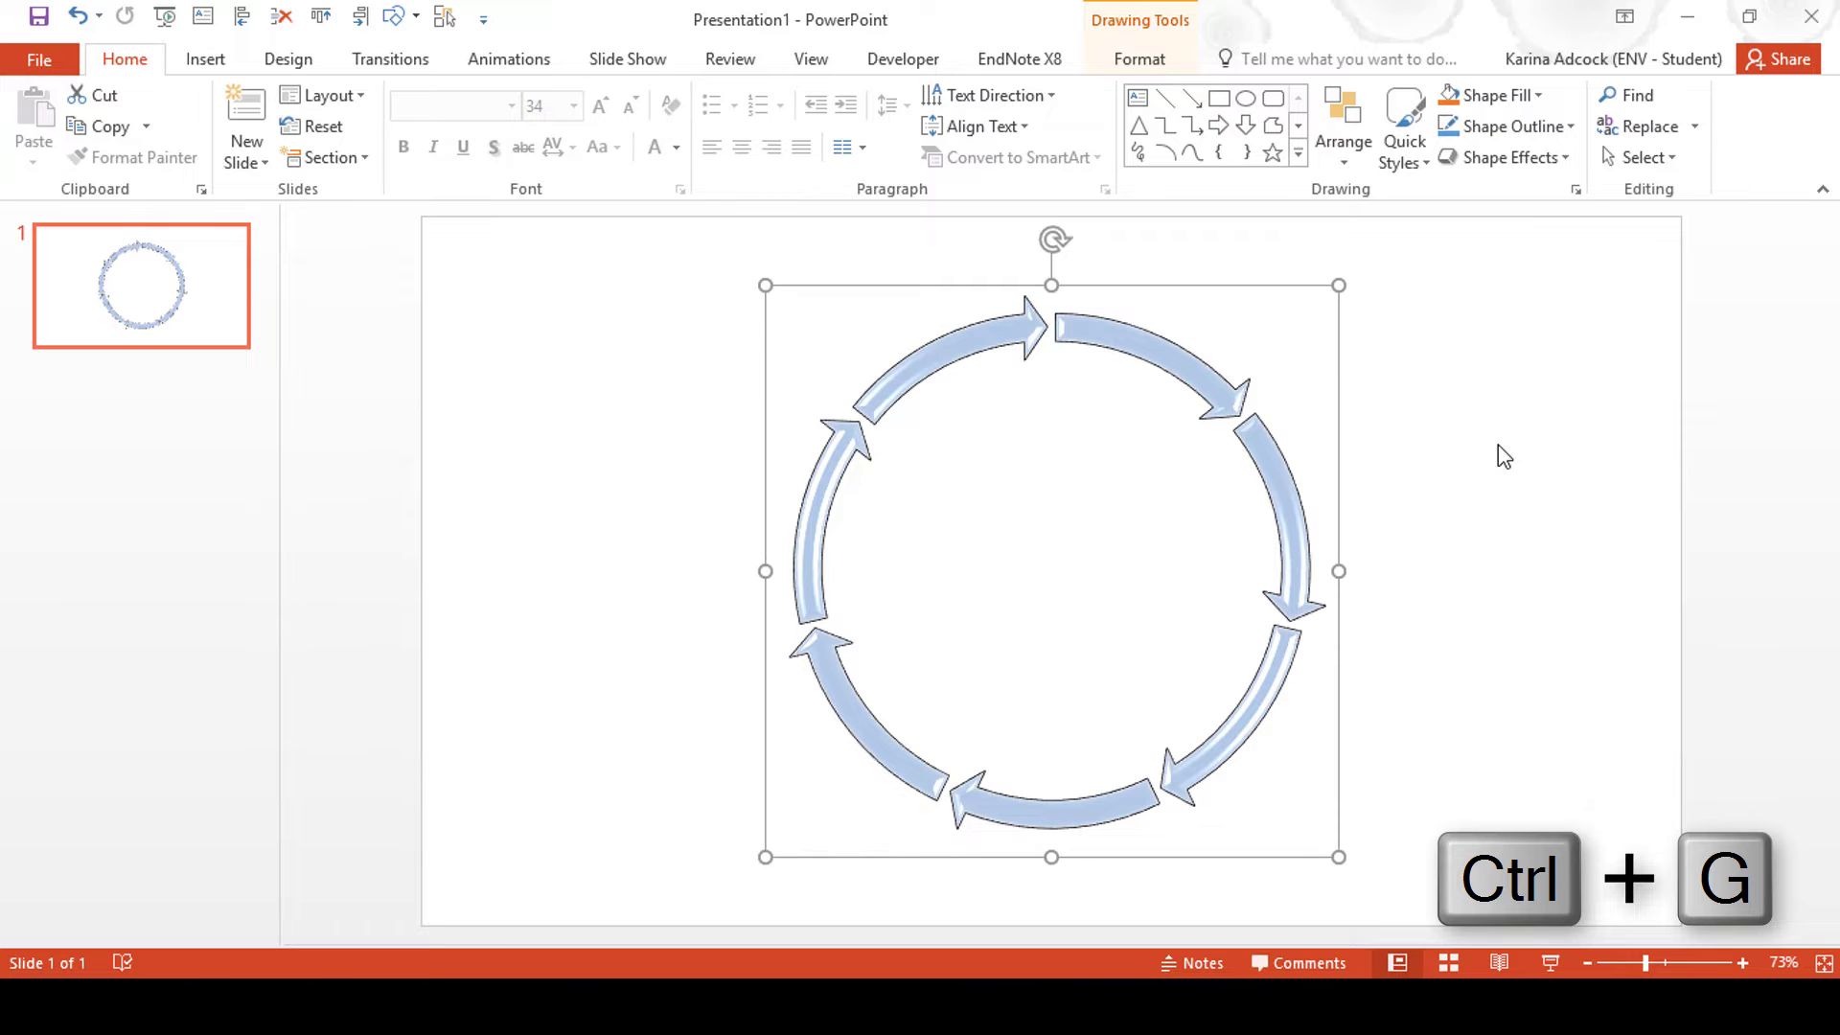
Apply the Spin emphasis animation to the grouped arrow ring.
click(534, 67)
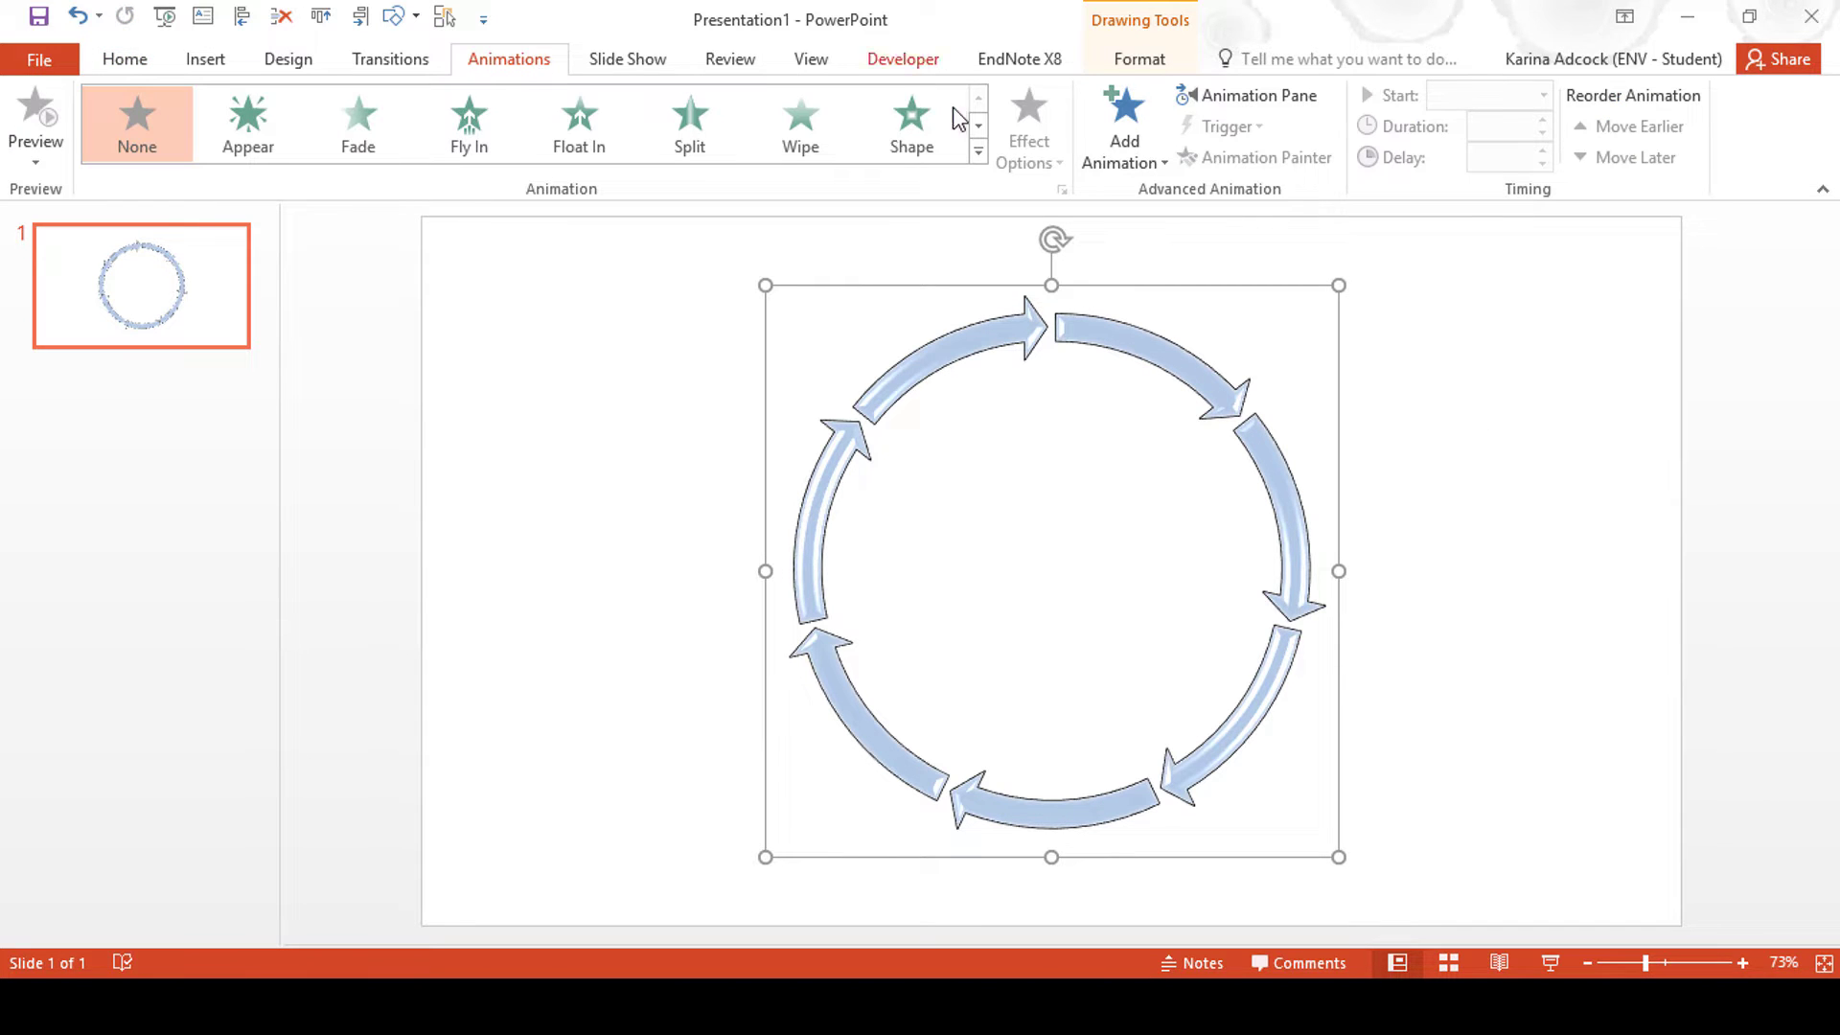
click(979, 125)
click(978, 149)
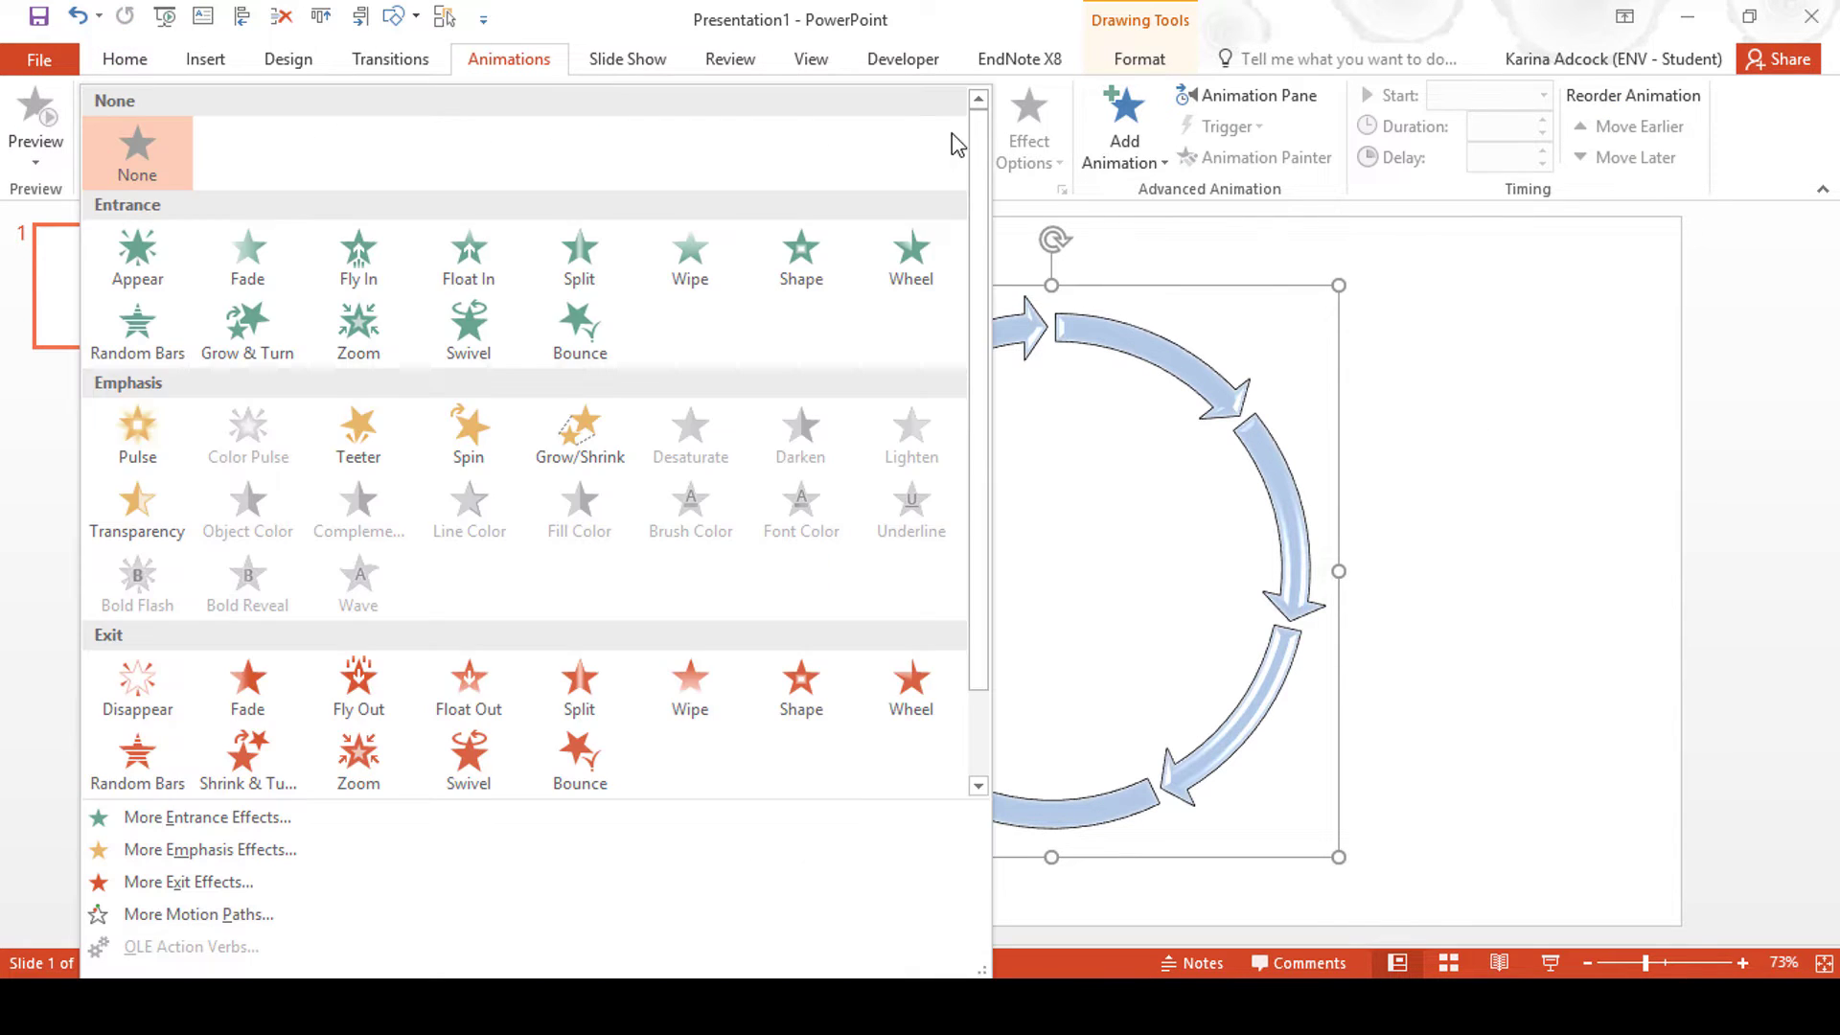
click(466, 430)
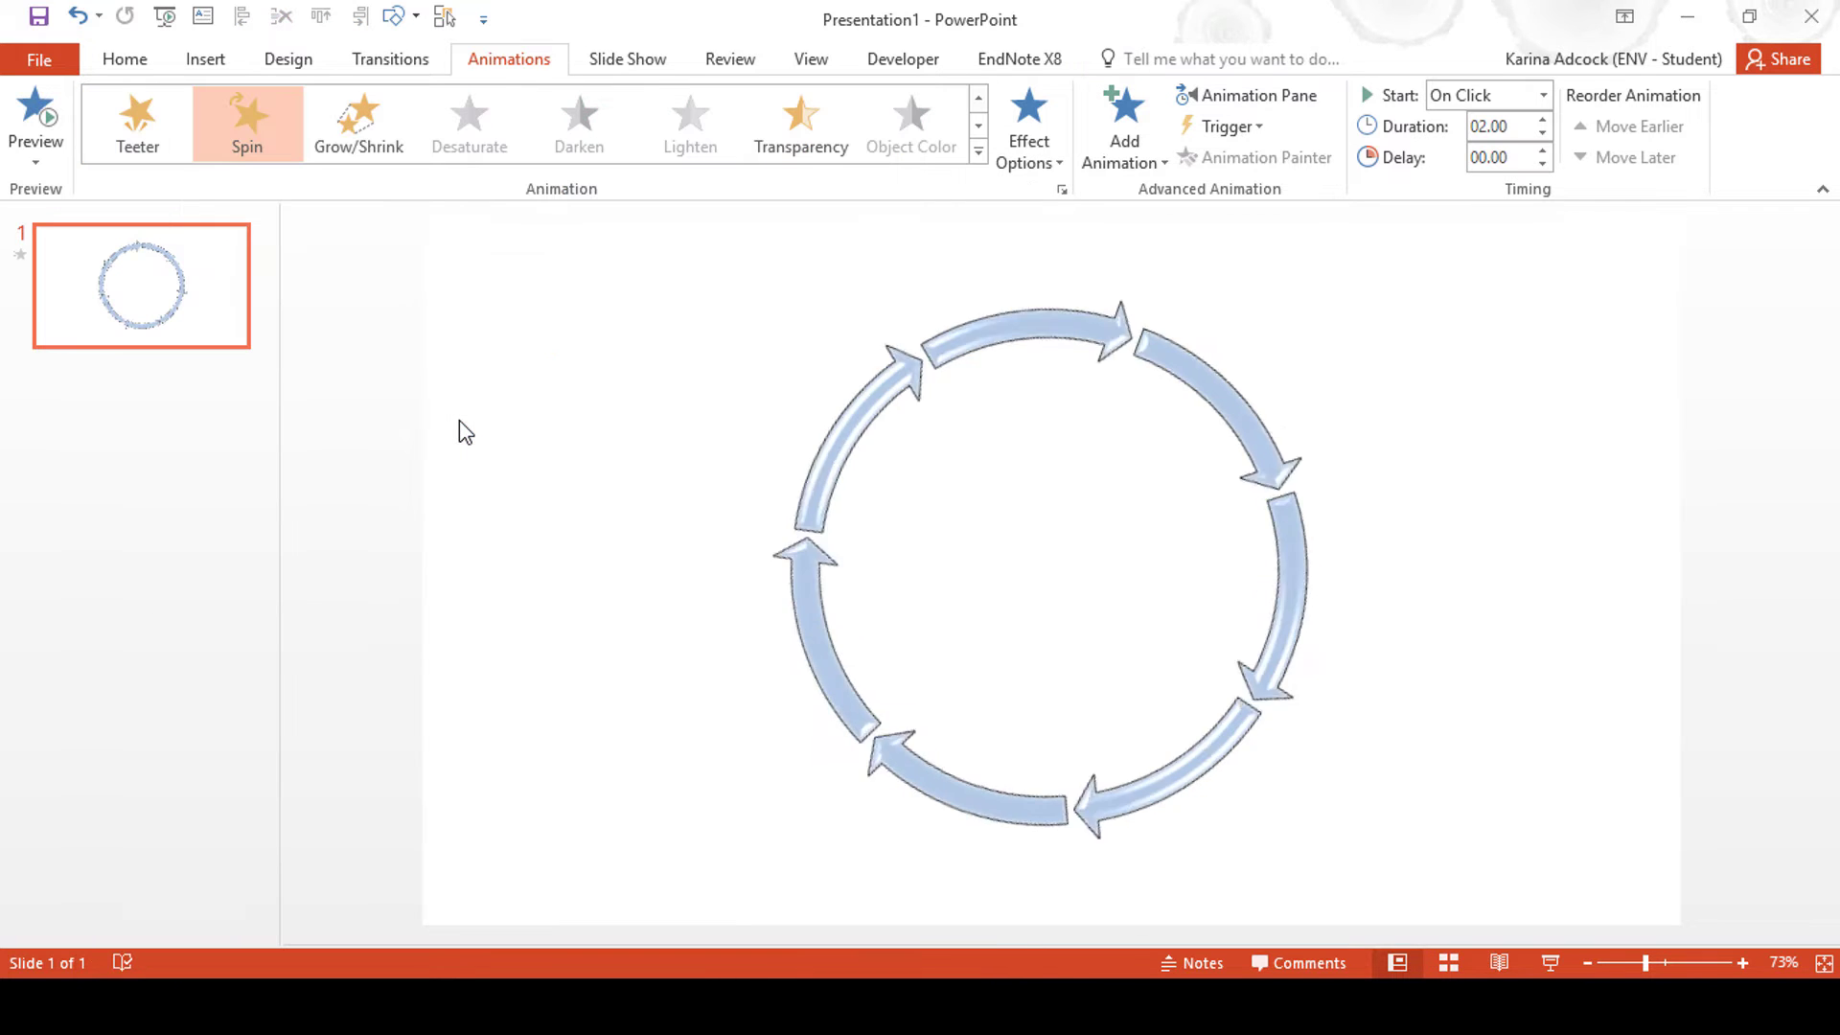
Set the Spin duration to 05.00 seconds and preview the animation.
click(1539, 125)
text(5)
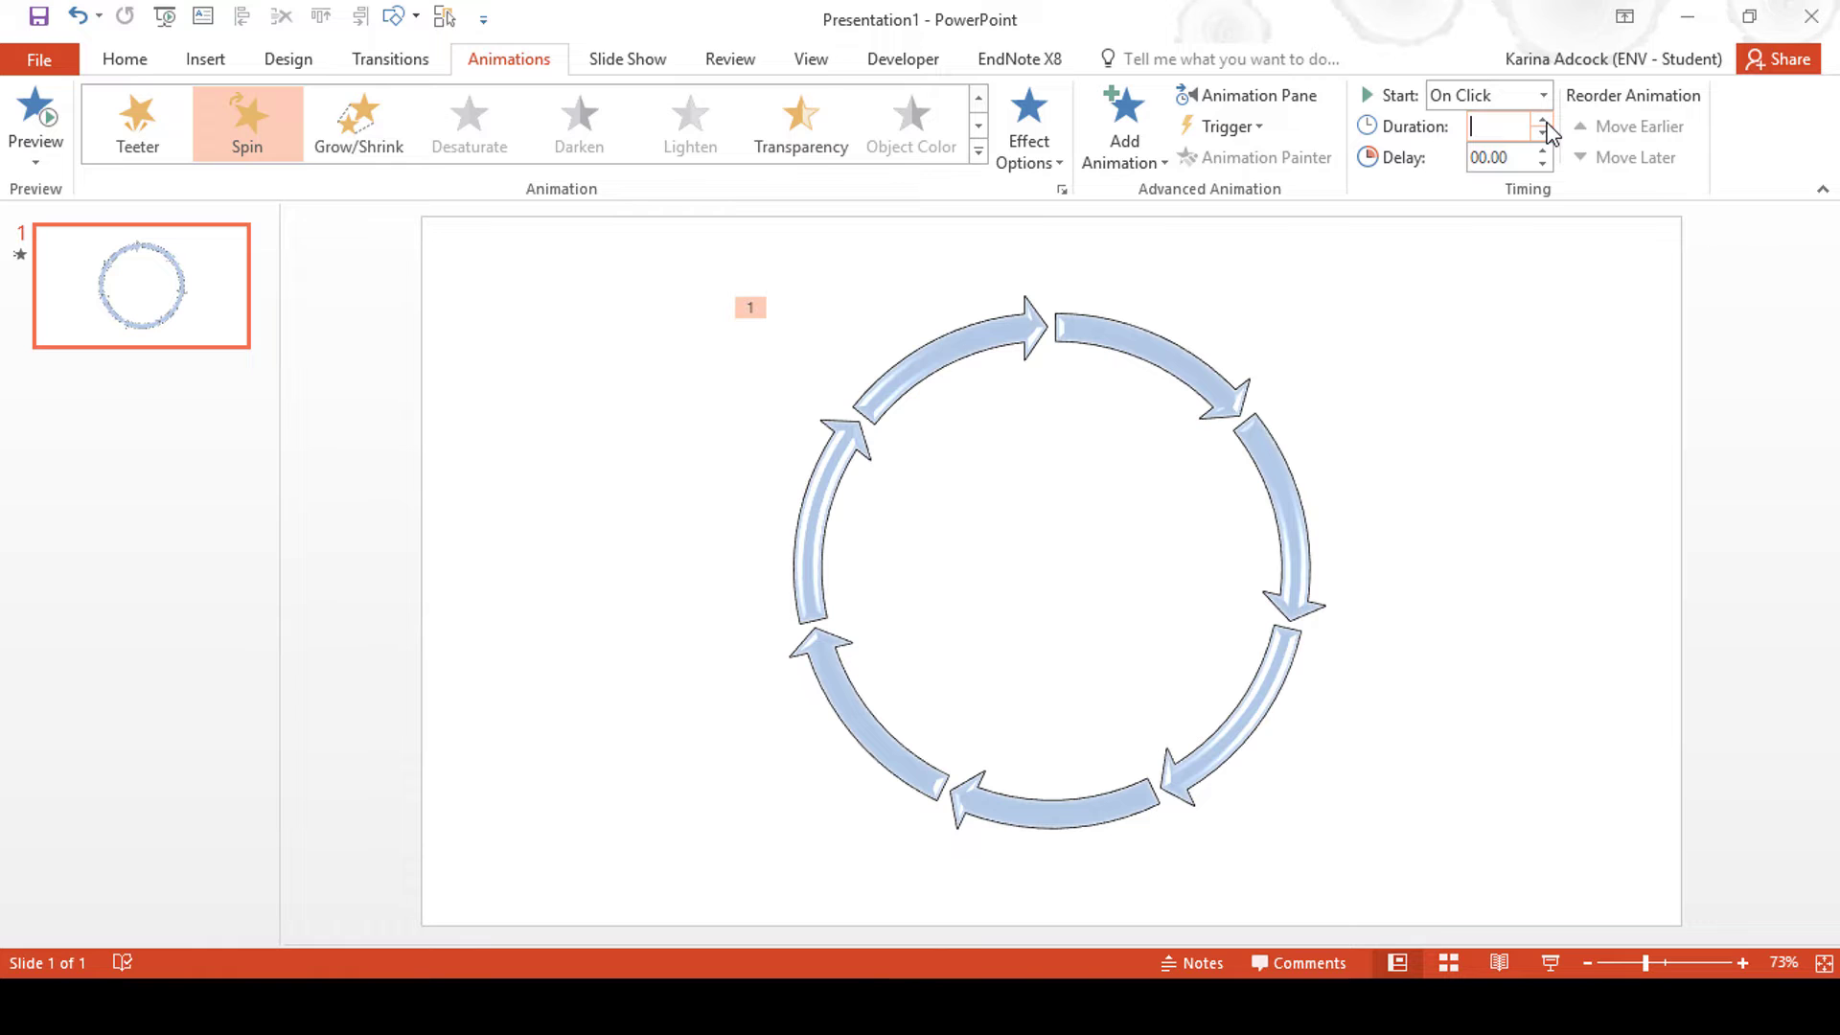
key(Return)
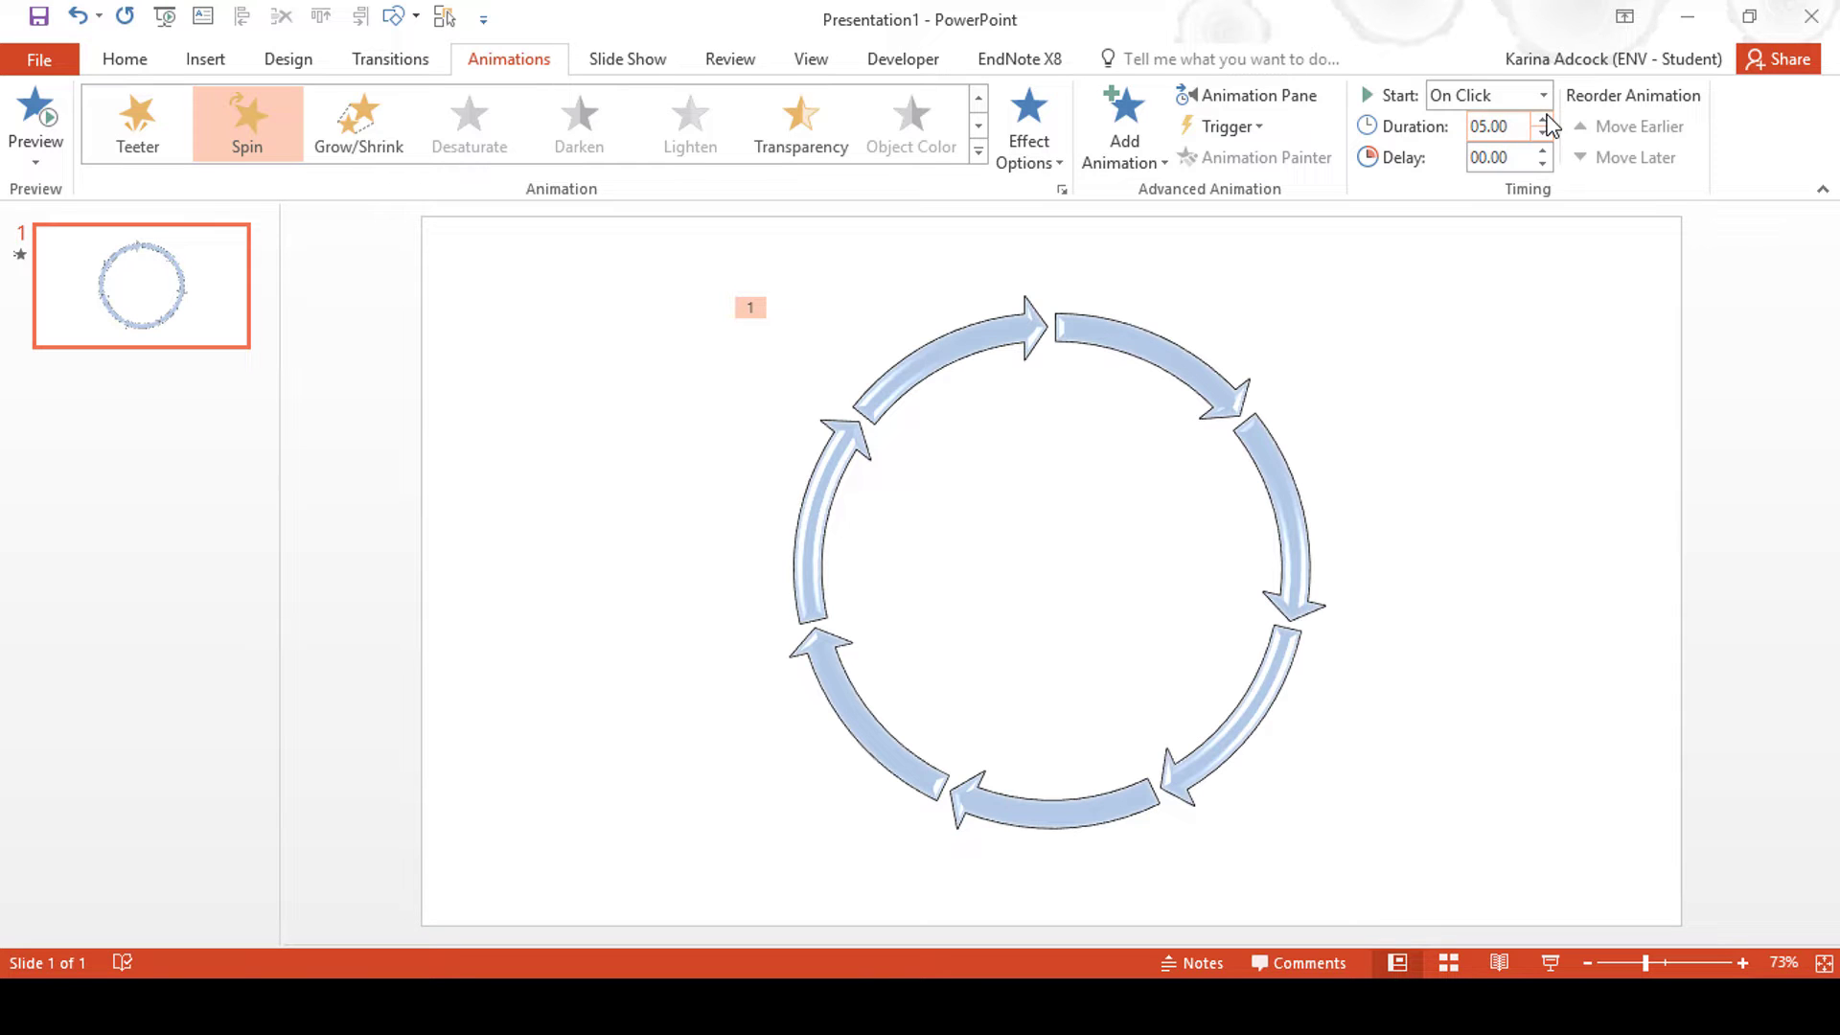
click(40, 129)
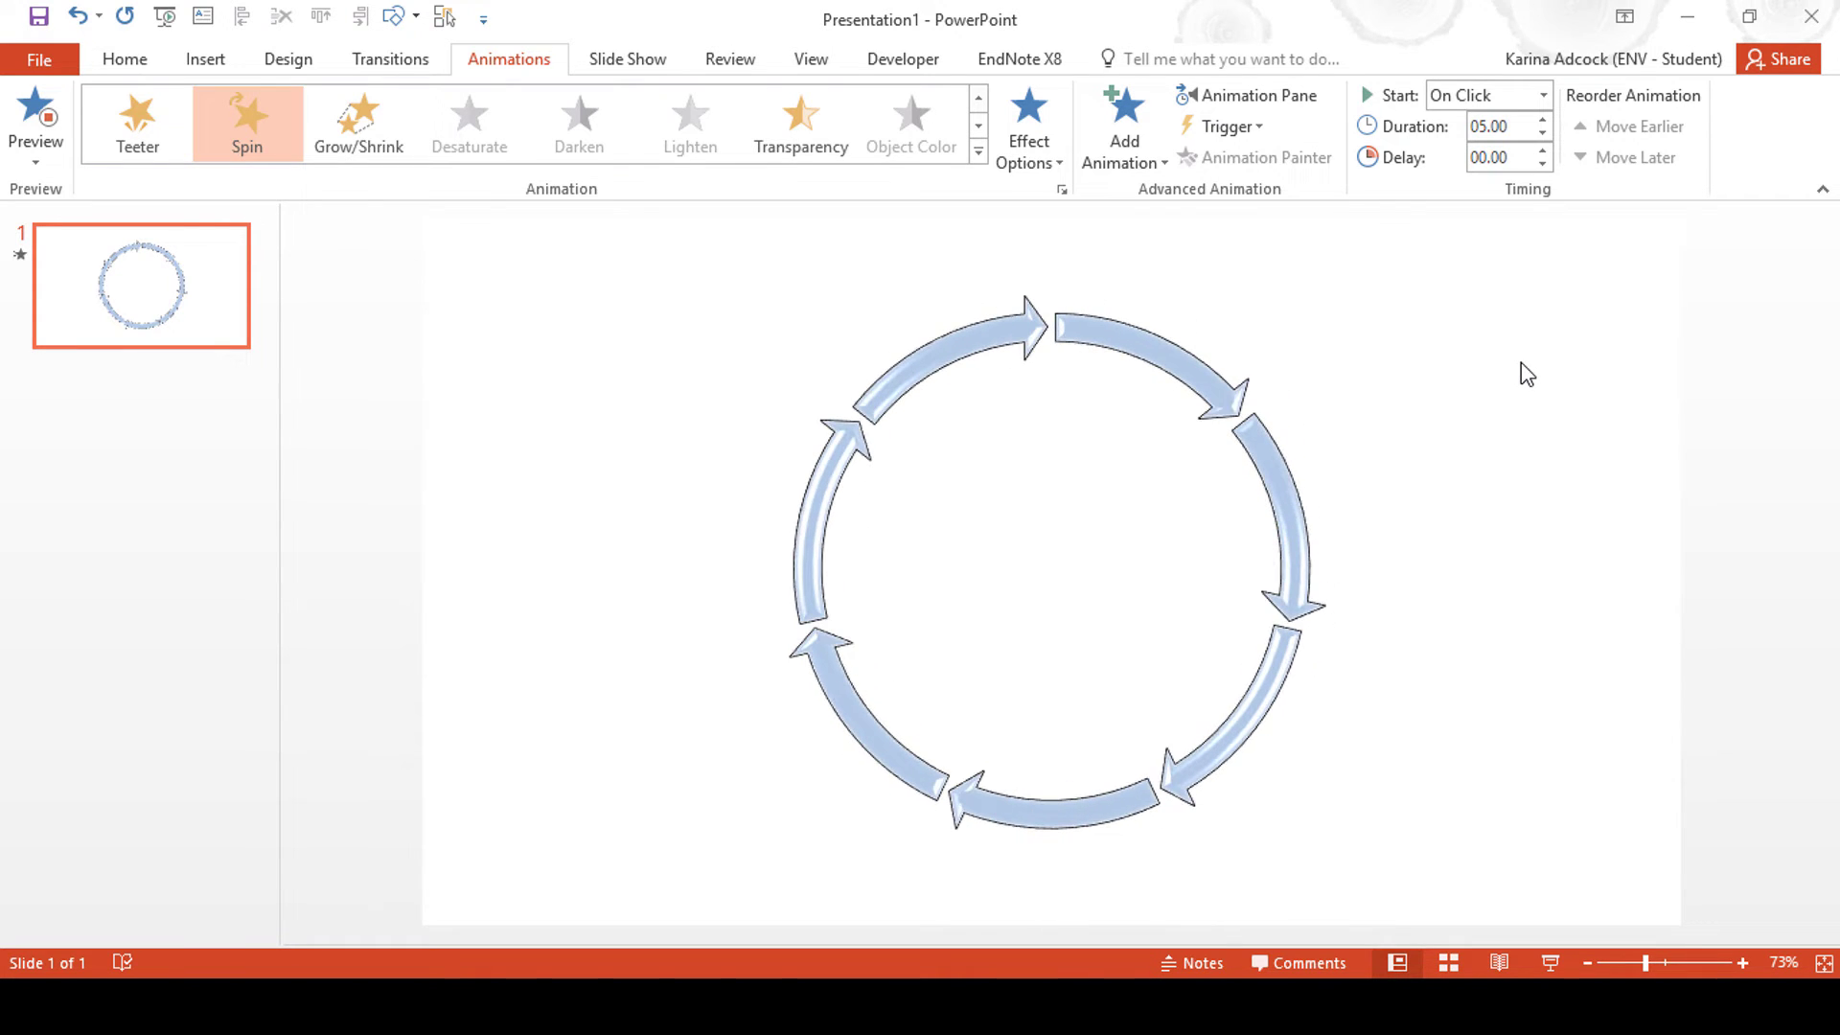
click(124, 58)
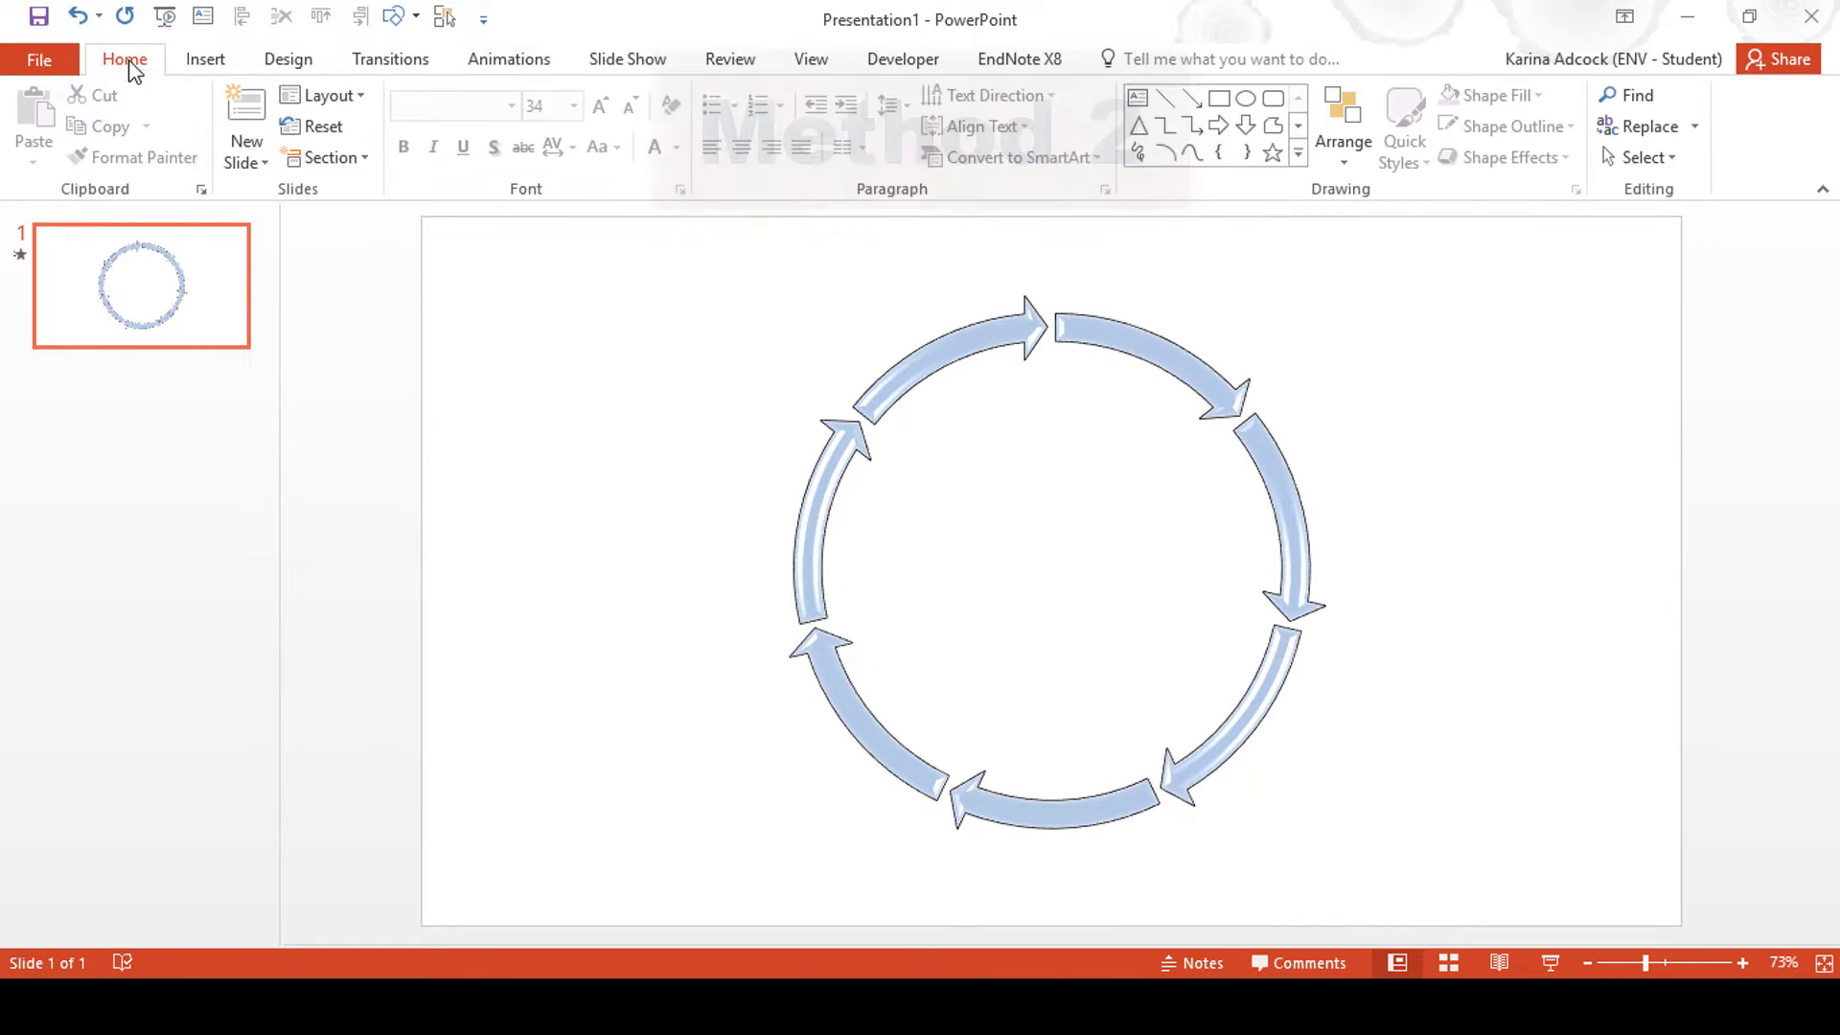
Add a blank second slide and draw a large perfect circle on it.
click(247, 159)
click(294, 508)
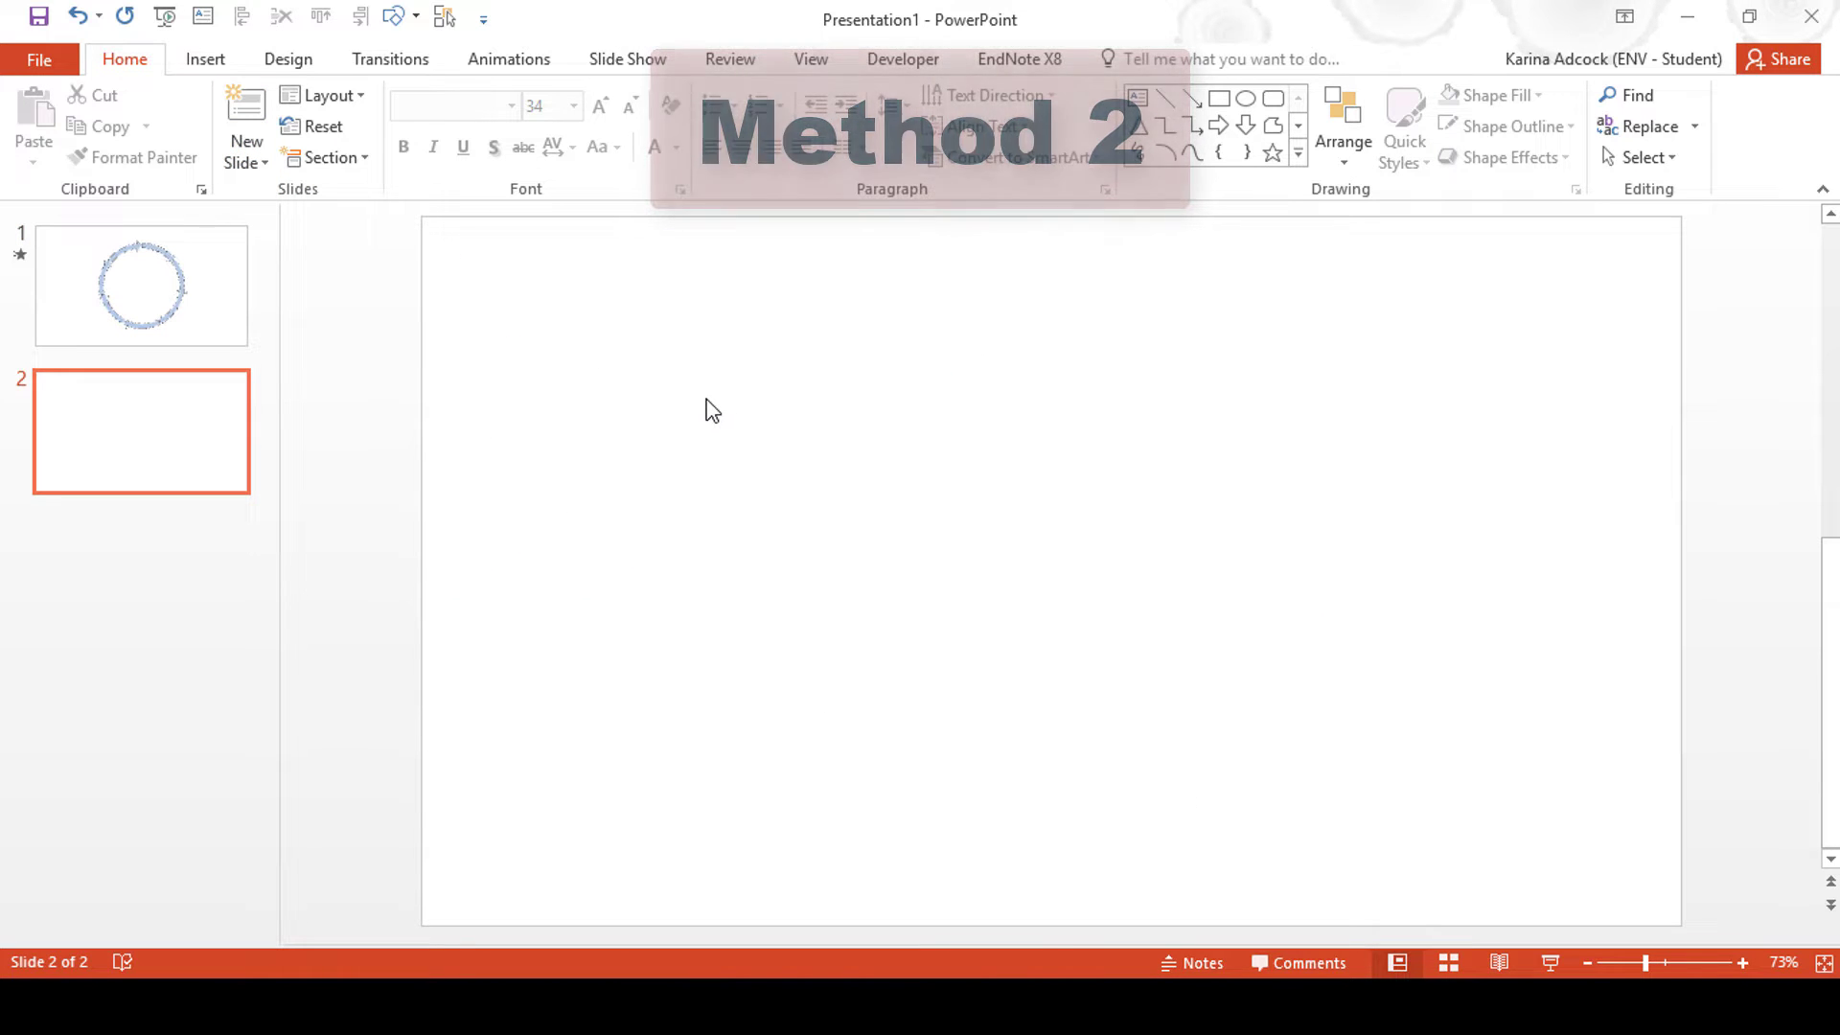
click(204, 59)
click(451, 135)
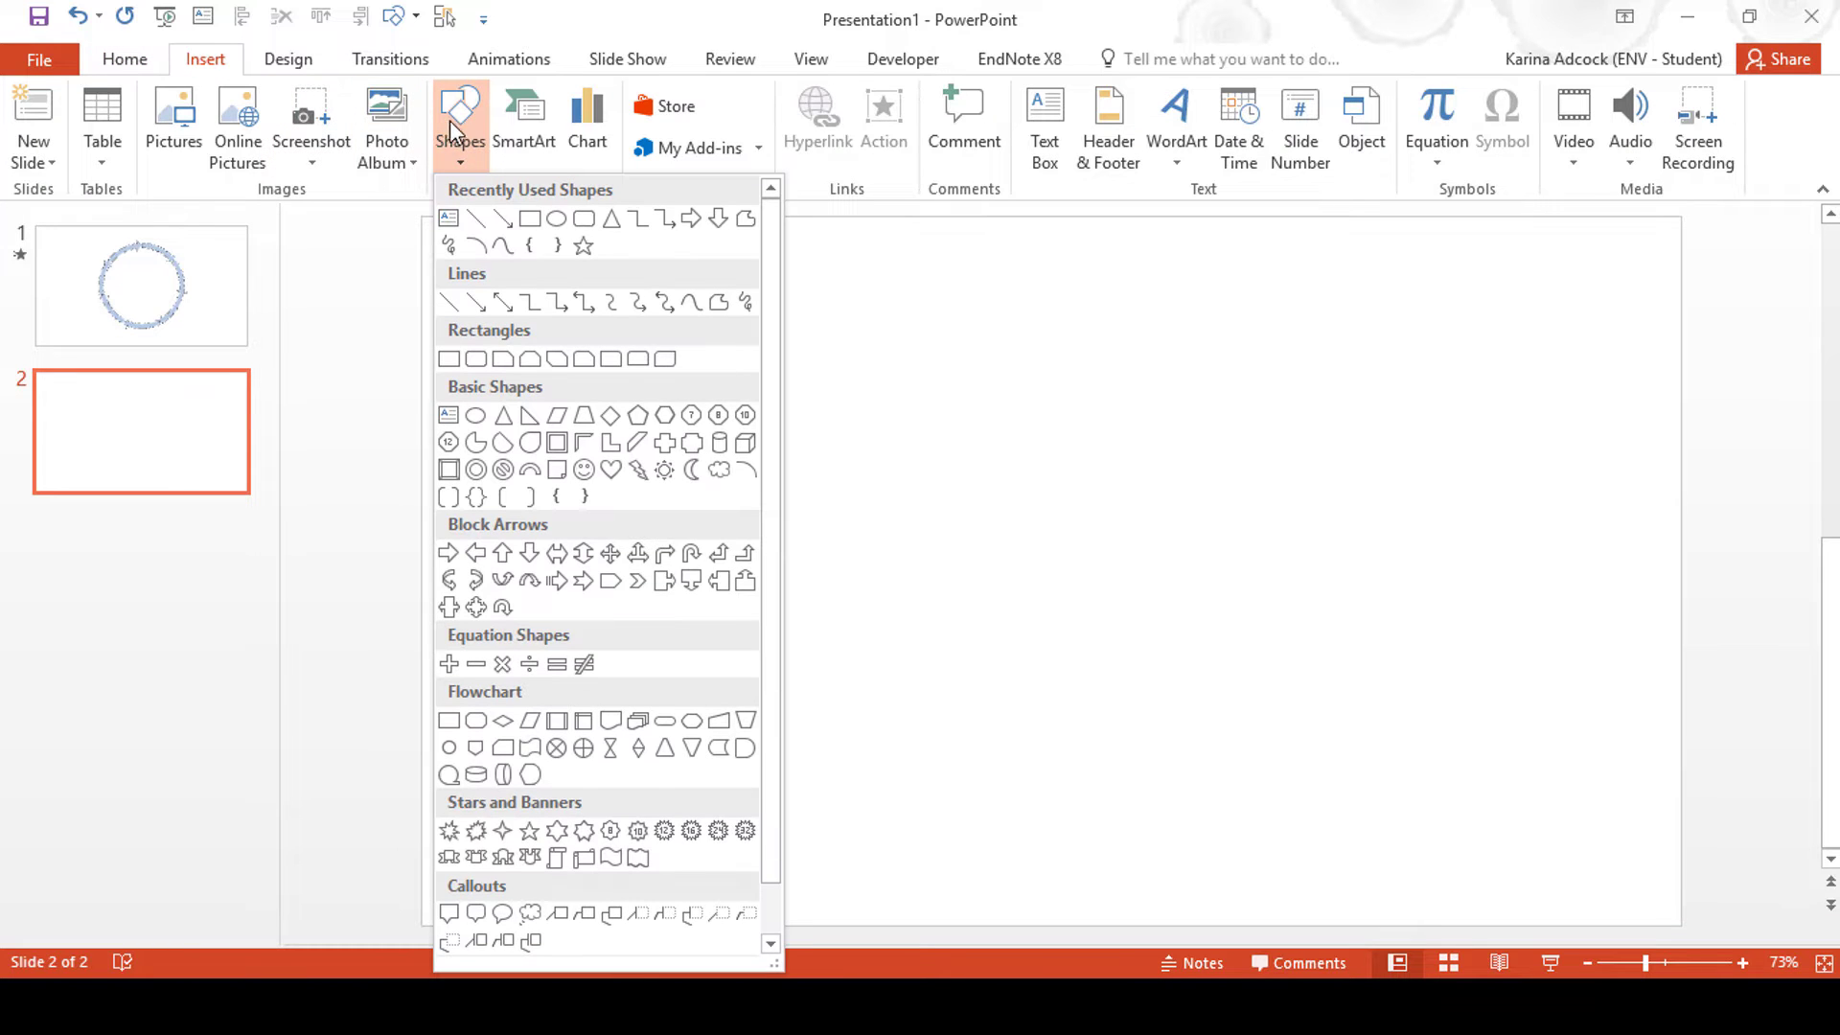
click(475, 415)
key(shift)
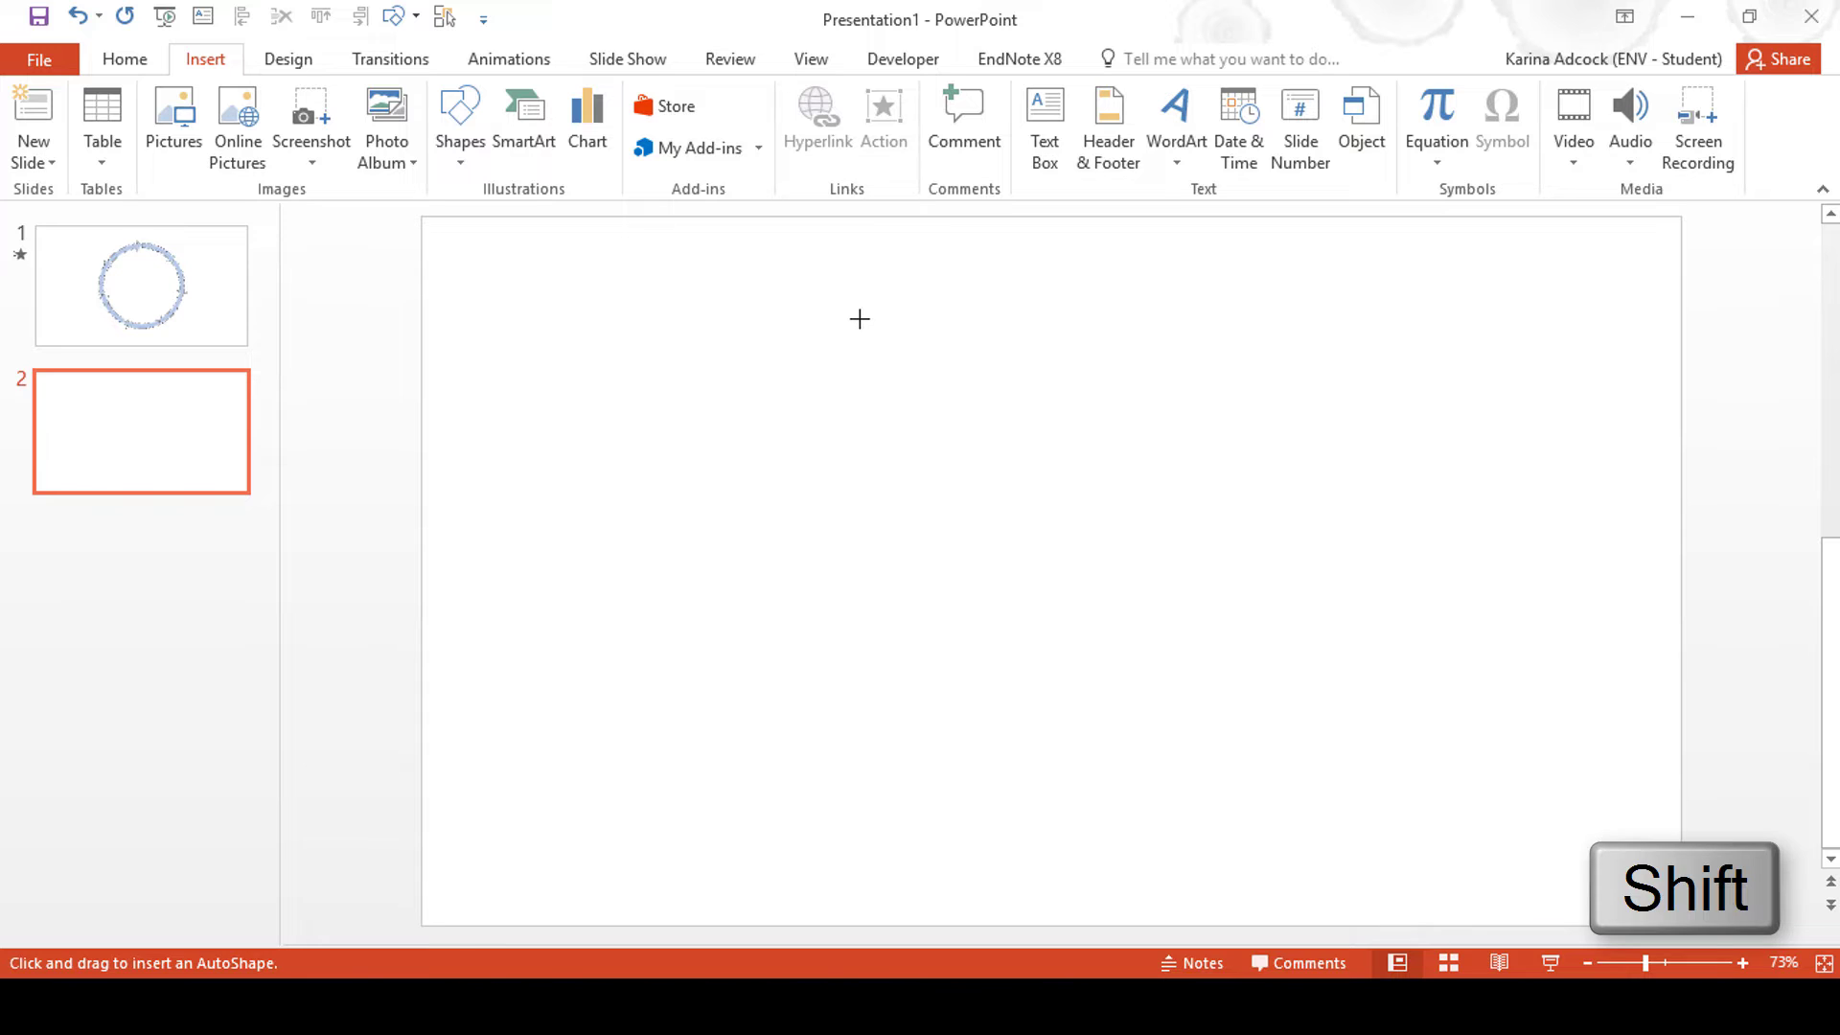
drag(860, 319, 1322, 858)
Move the circle to the slide centre and set its Shape Fill to No Fill.
drag(1173, 601, 1096, 588)
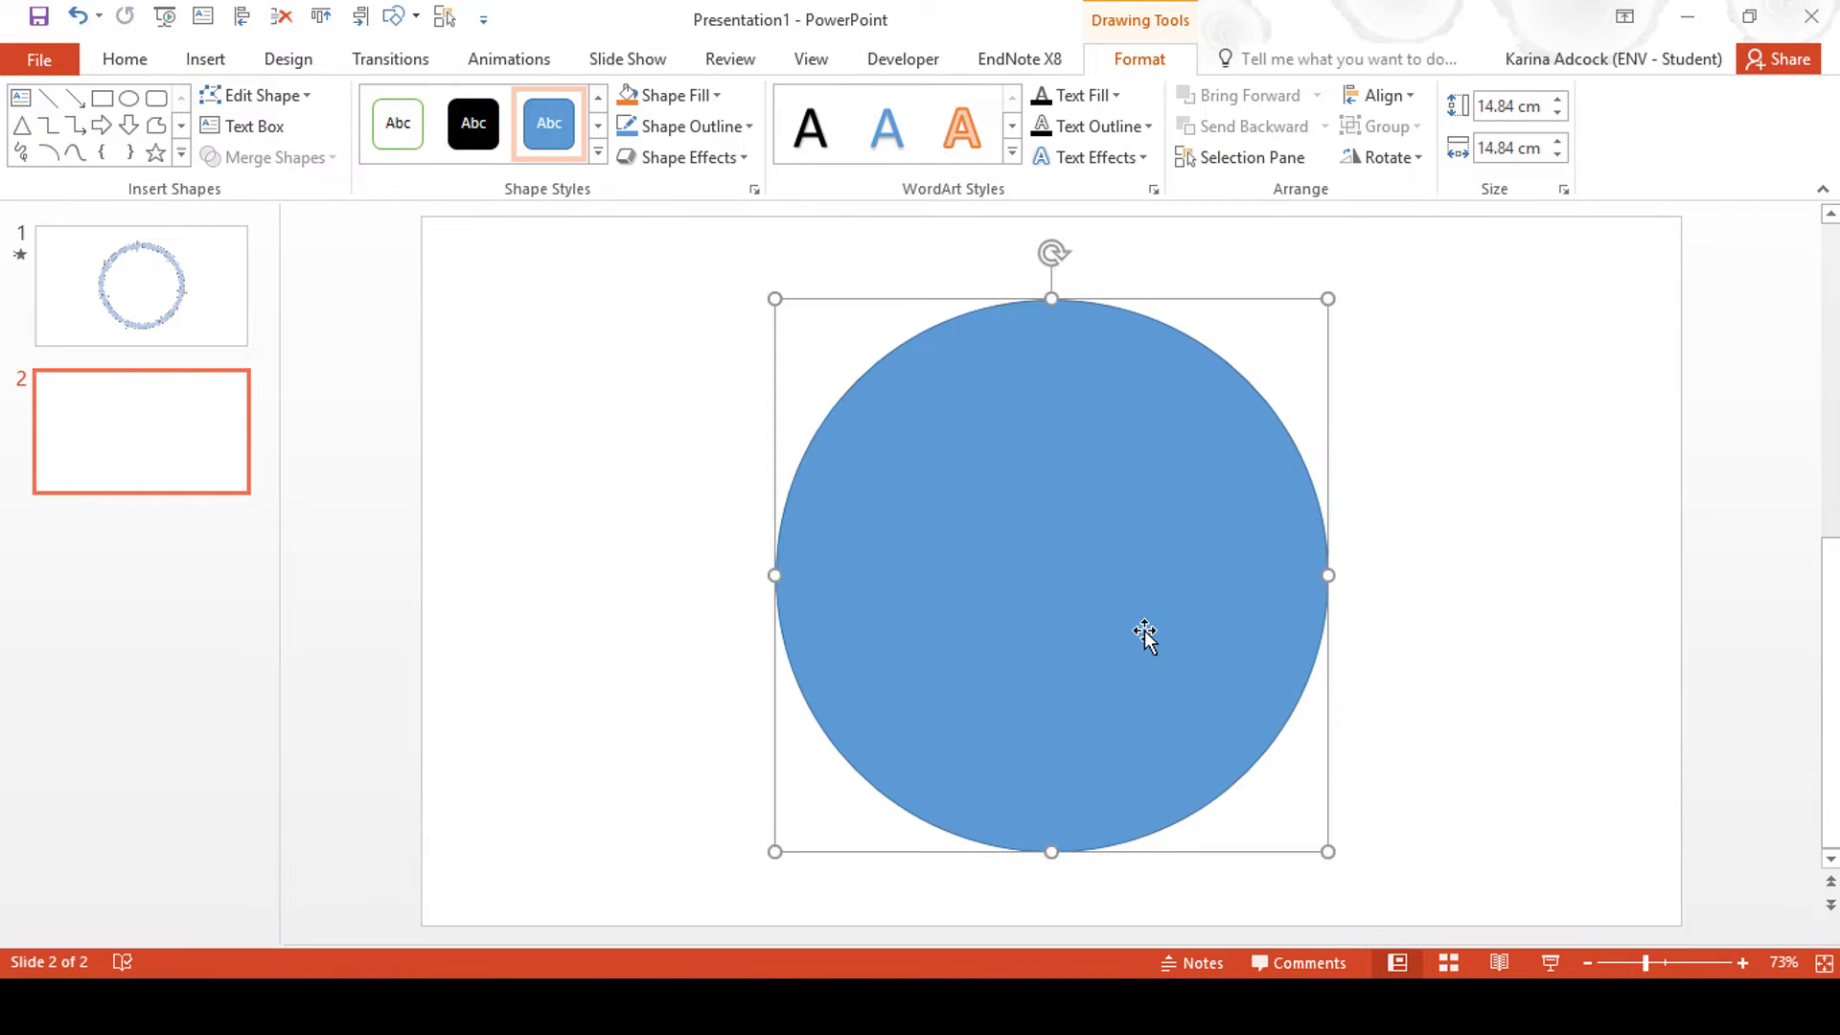
click(696, 97)
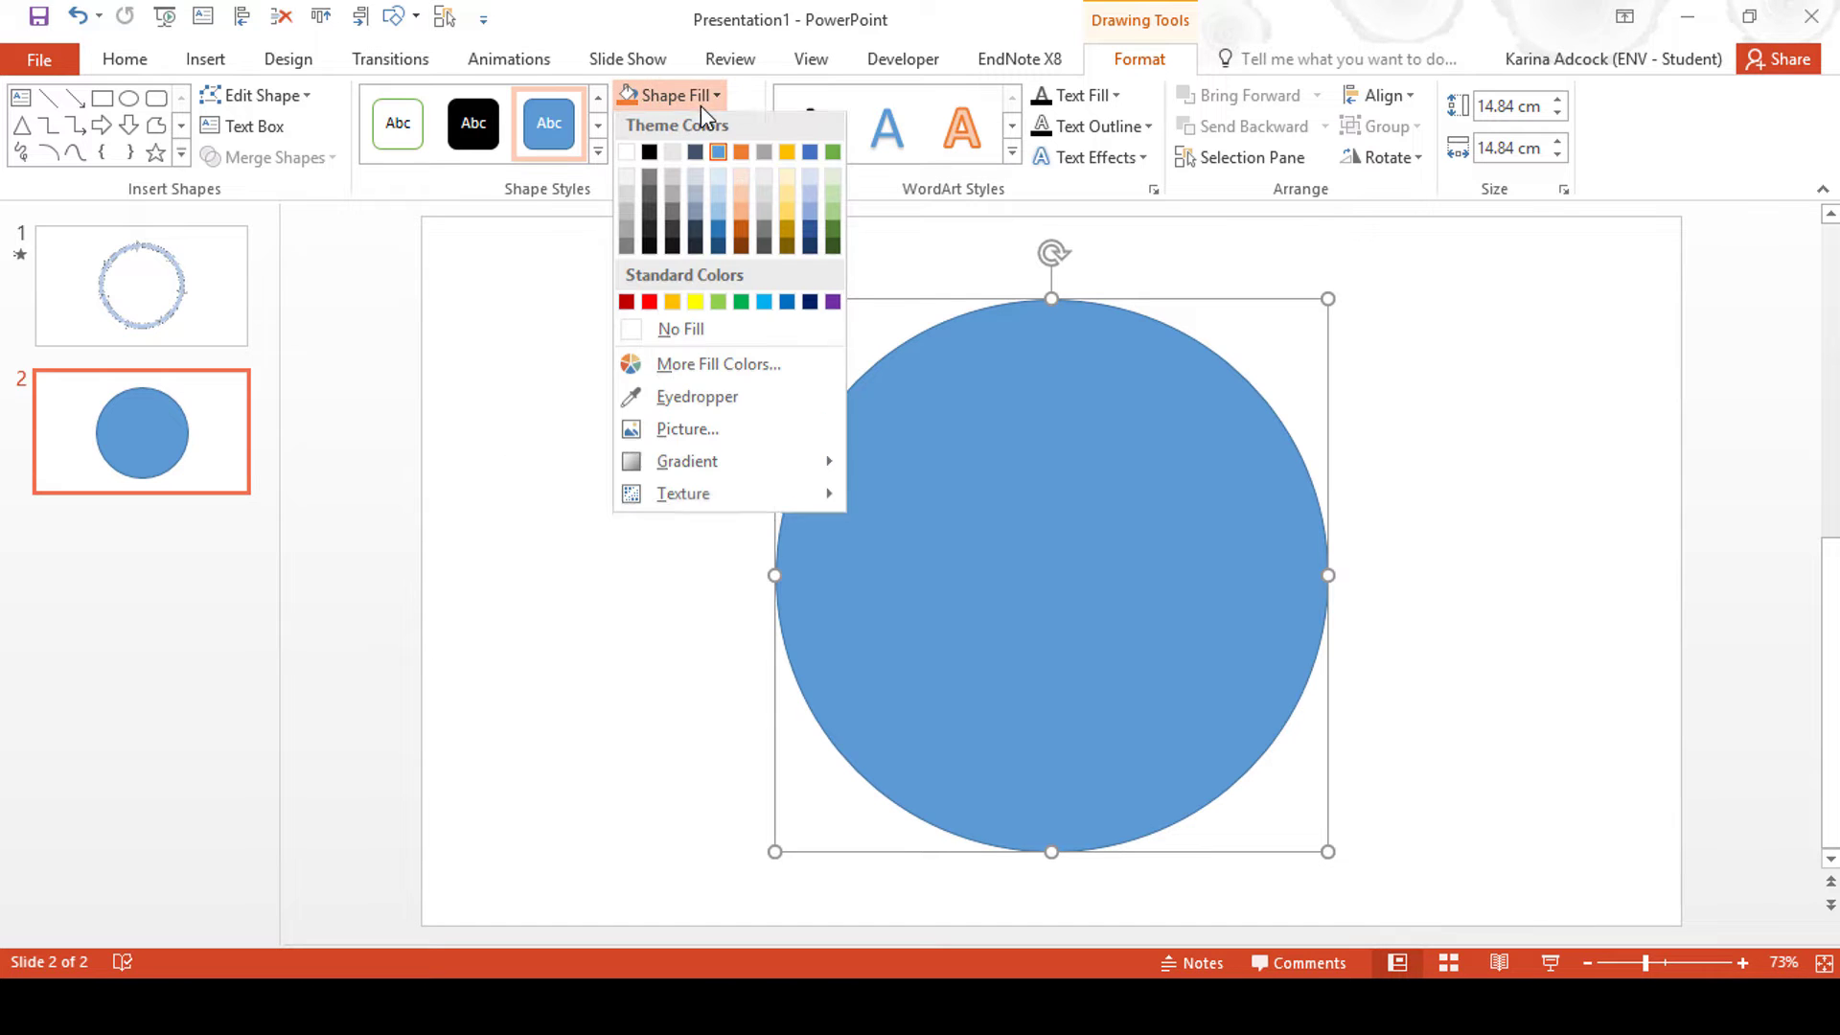
click(697, 332)
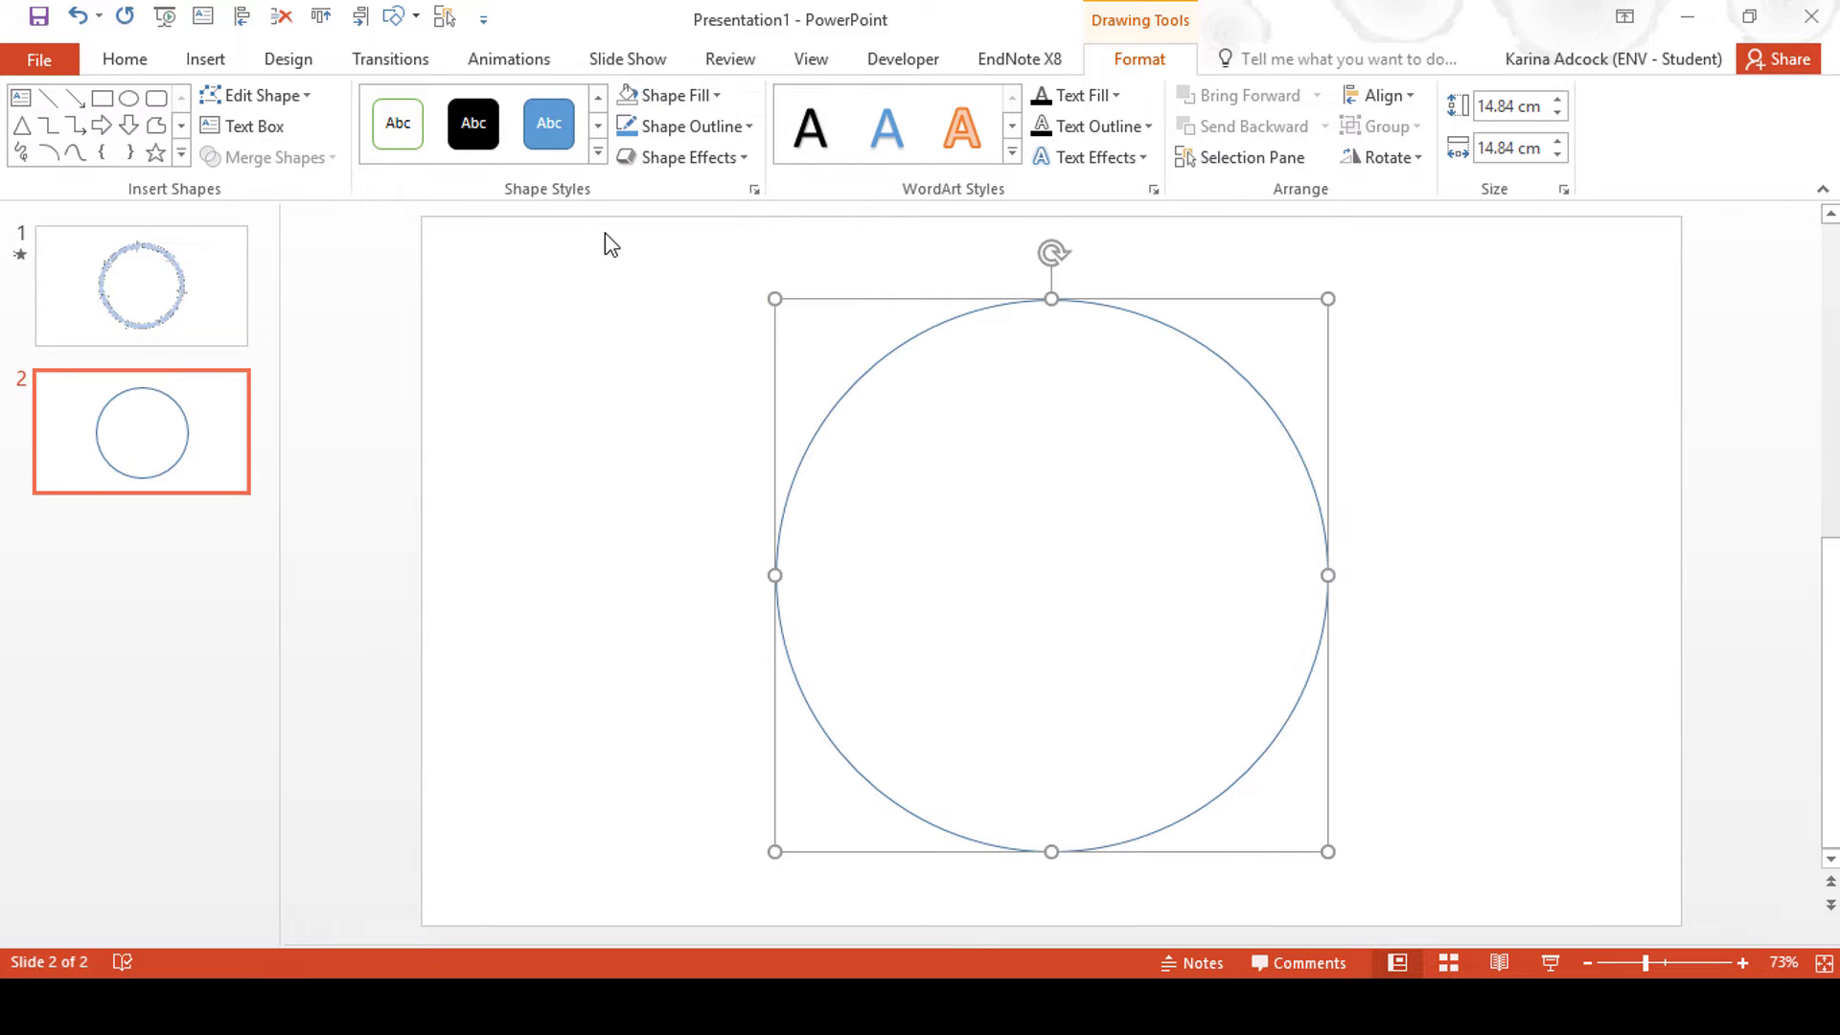
click(210, 61)
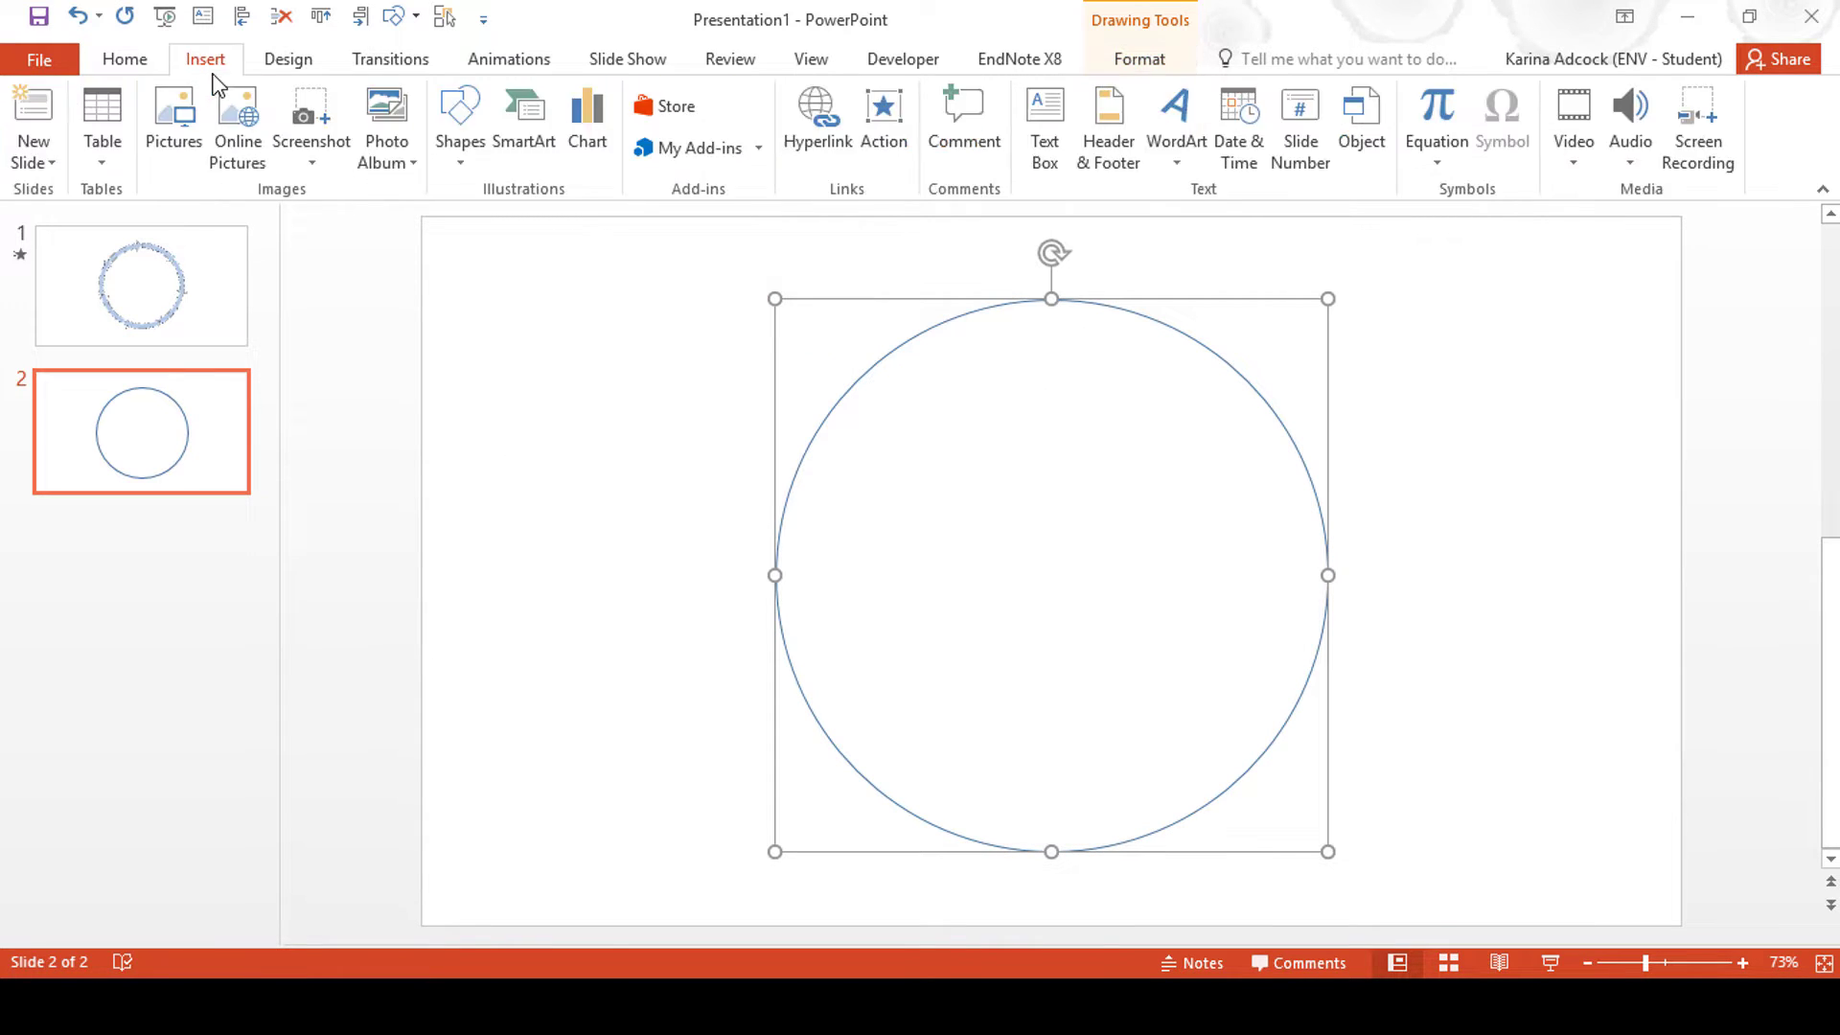
Draw a curved block arrow and fit it, 13.72 cm tall, along the circle's left edge.
click(454, 144)
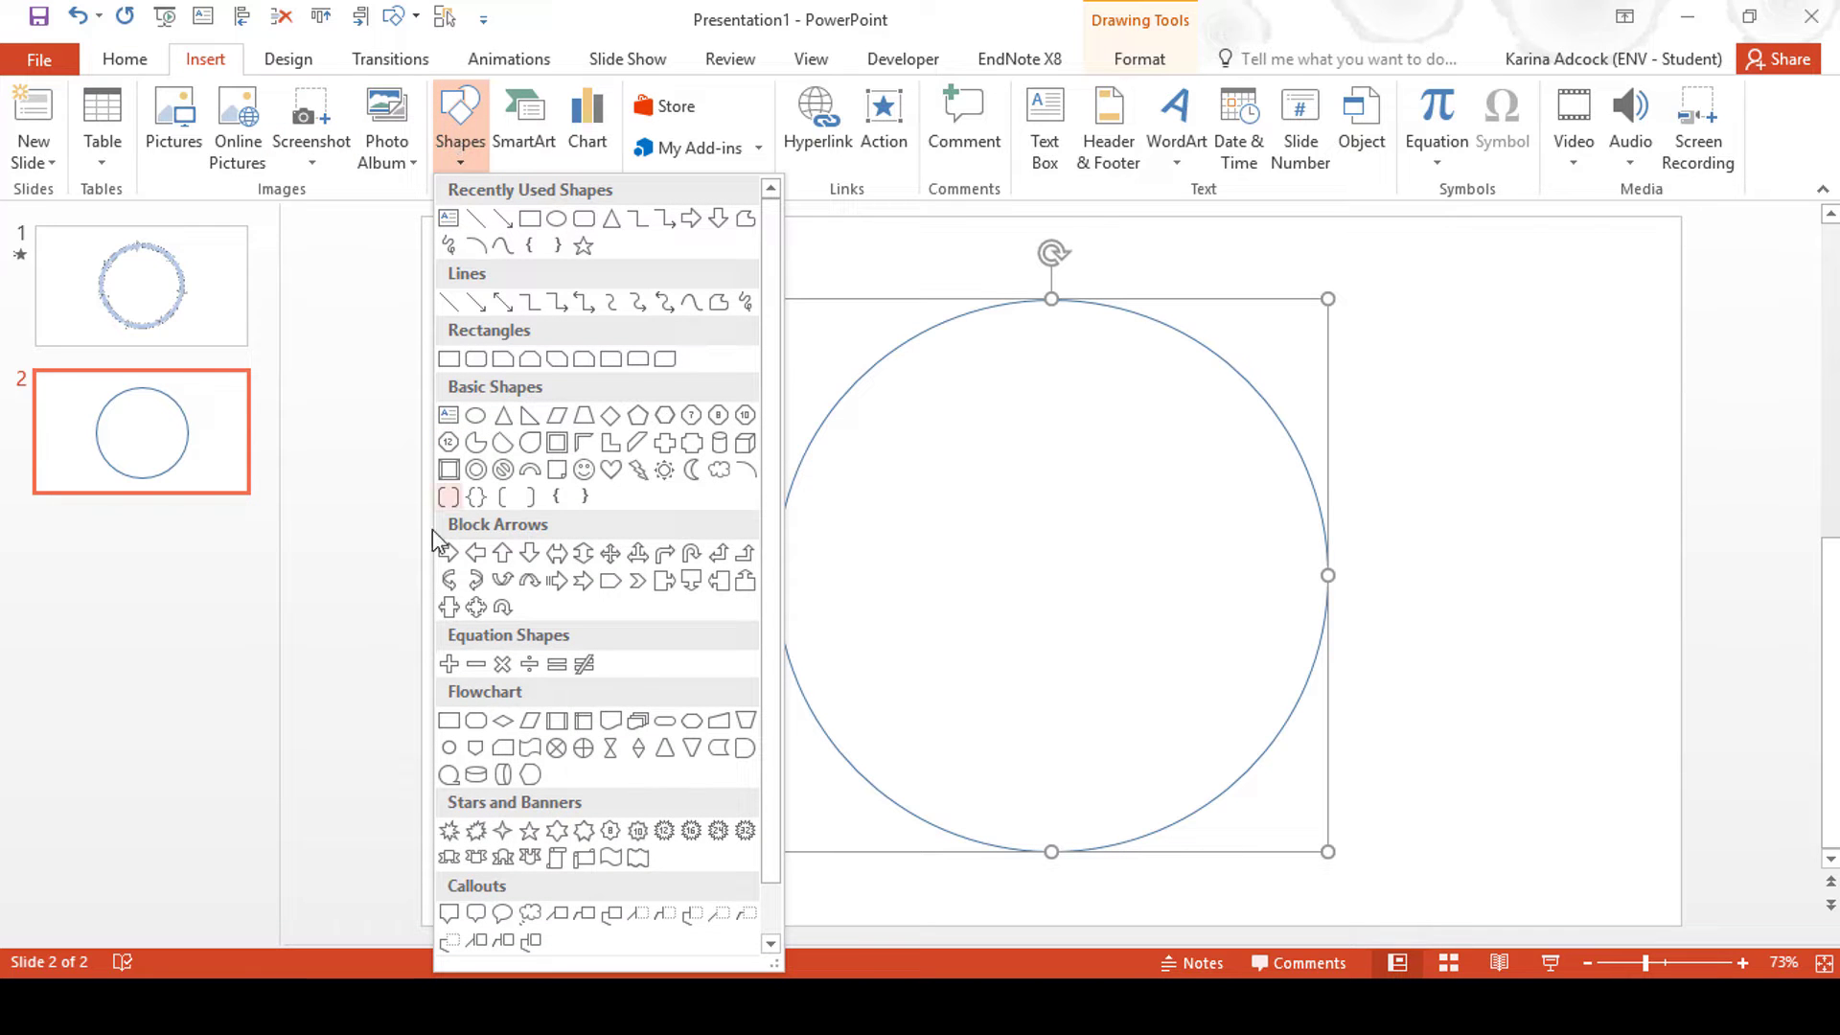
click(449, 581)
mouse_move(684, 429)
mouse_down()
mouse_move(751, 694)
mouse_move(827, 763)
mouse_up()
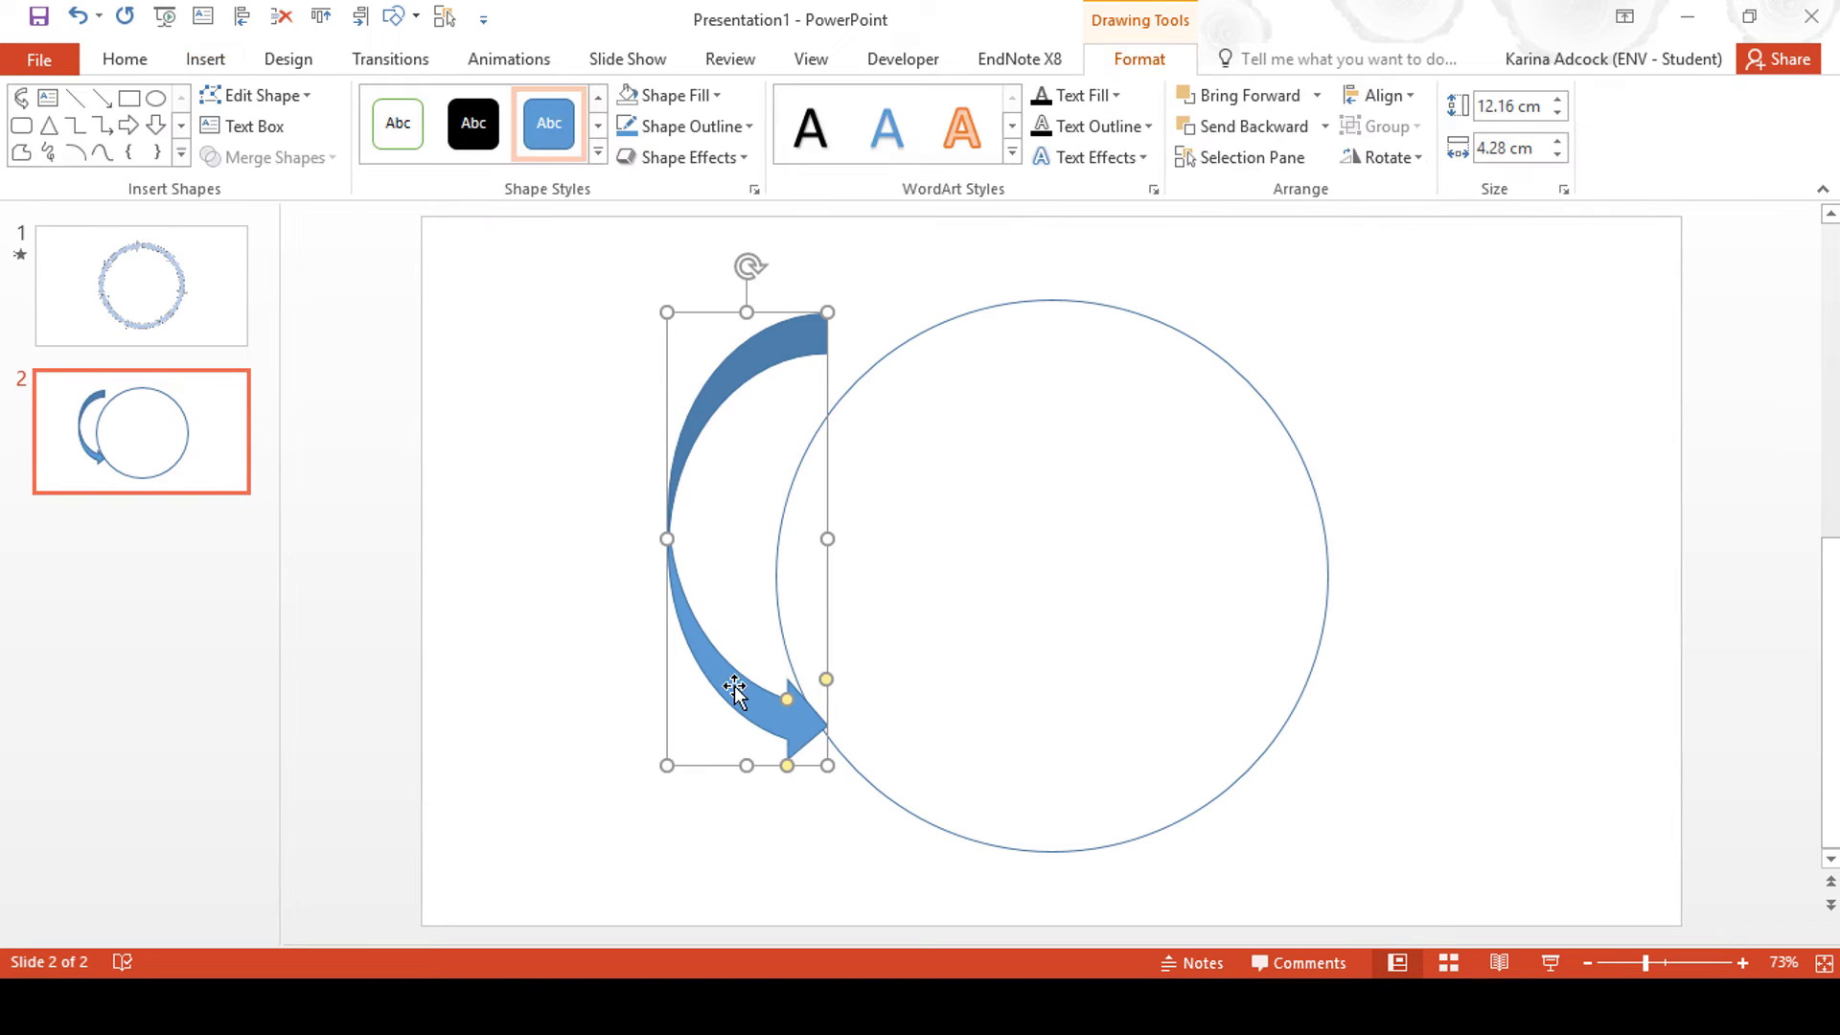
drag(729, 684, 836, 749)
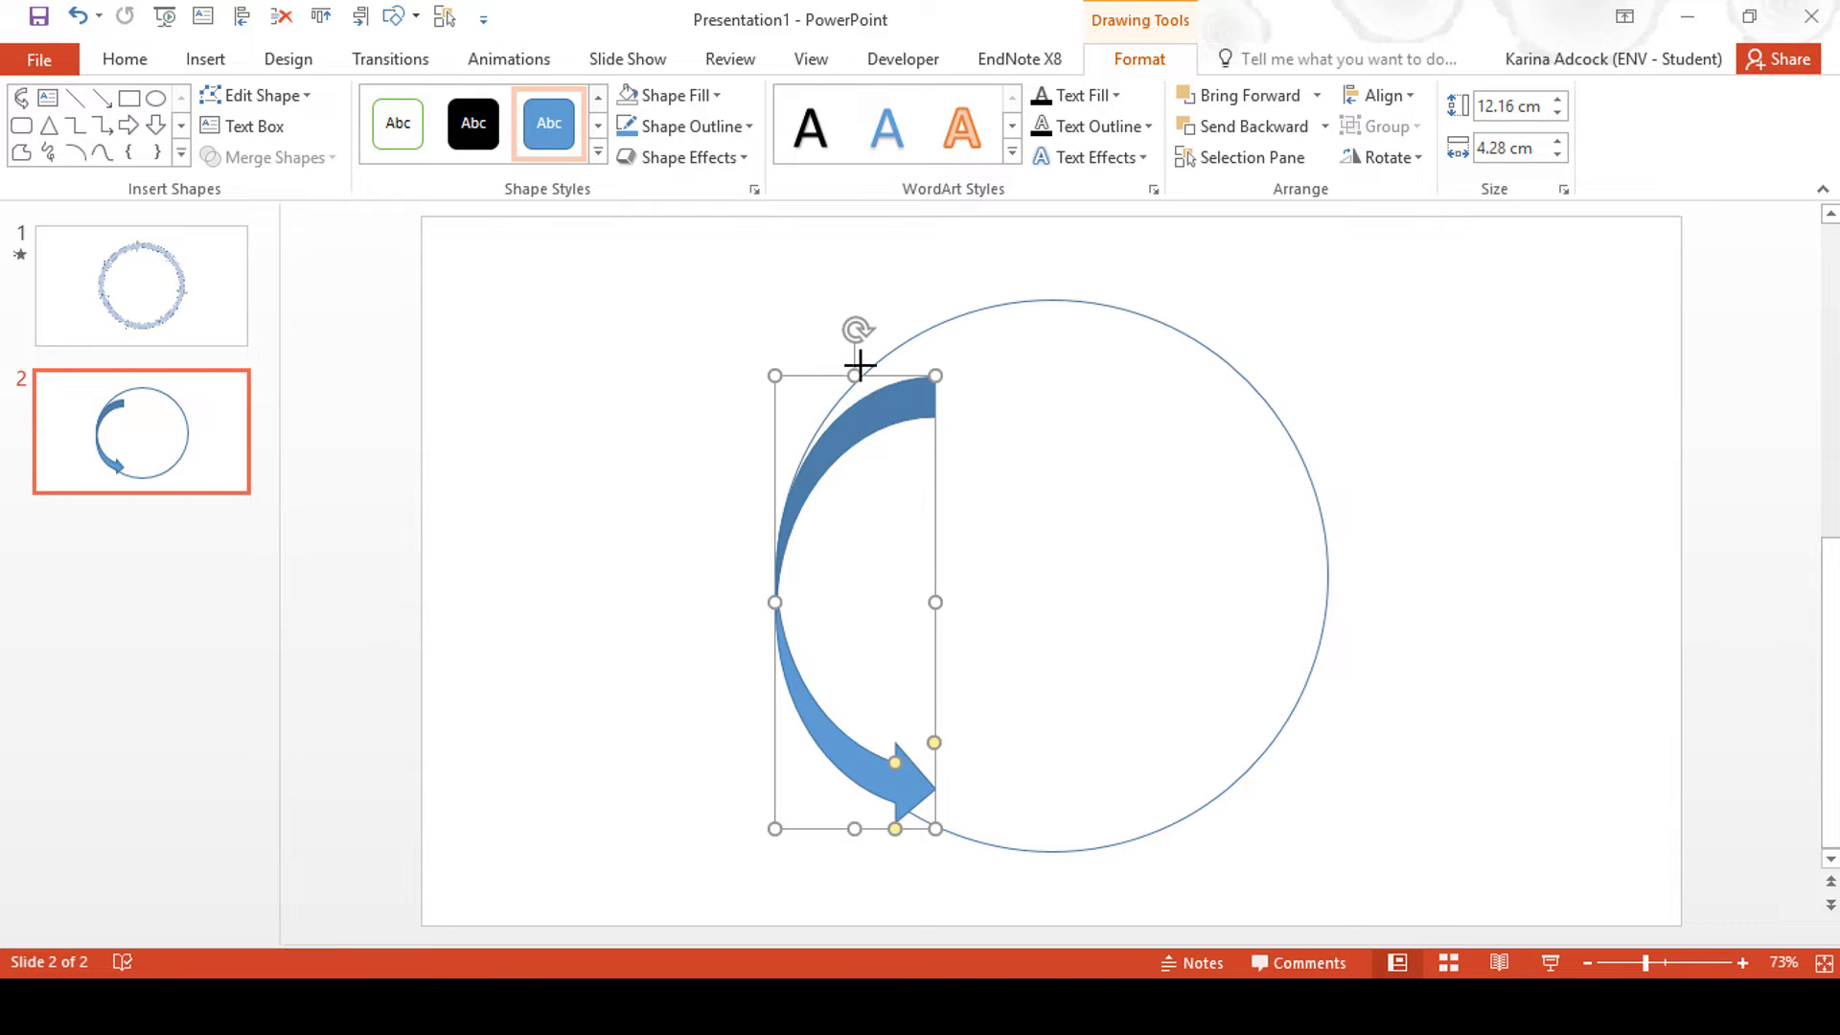
drag(860, 365, 863, 322)
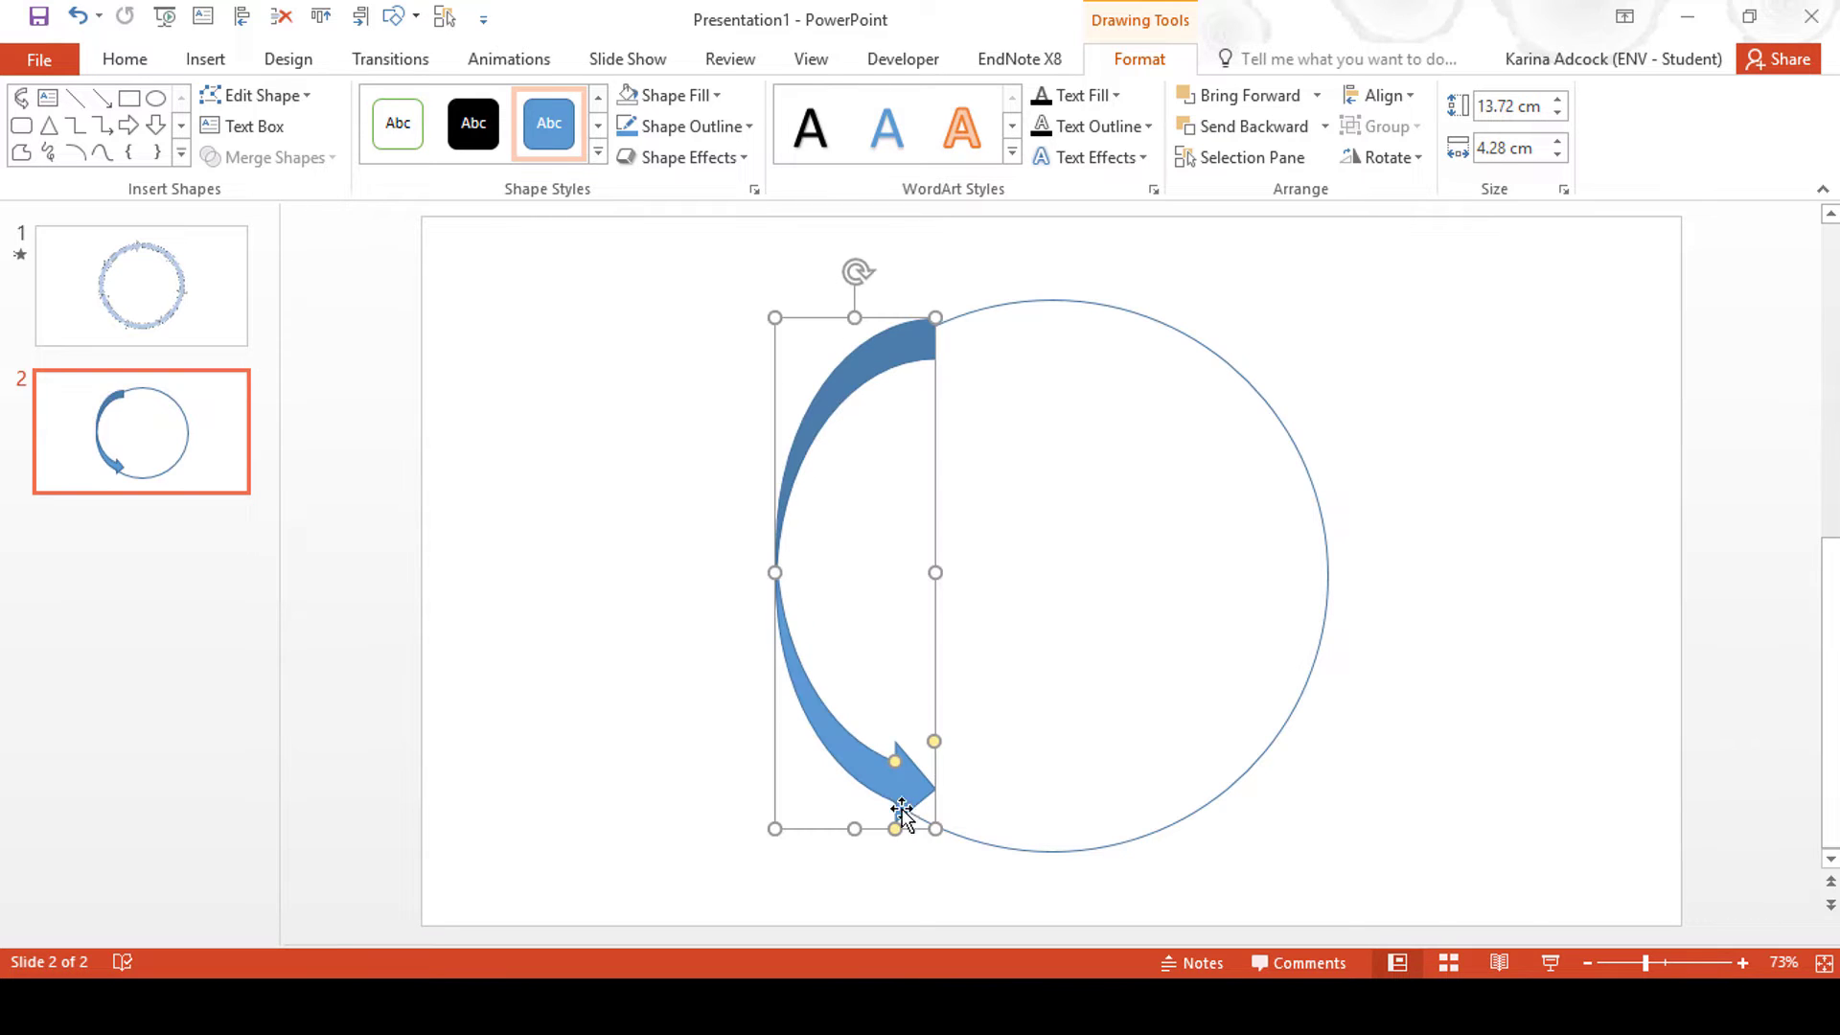
drag(854, 821, 850, 839)
click(1051, 543)
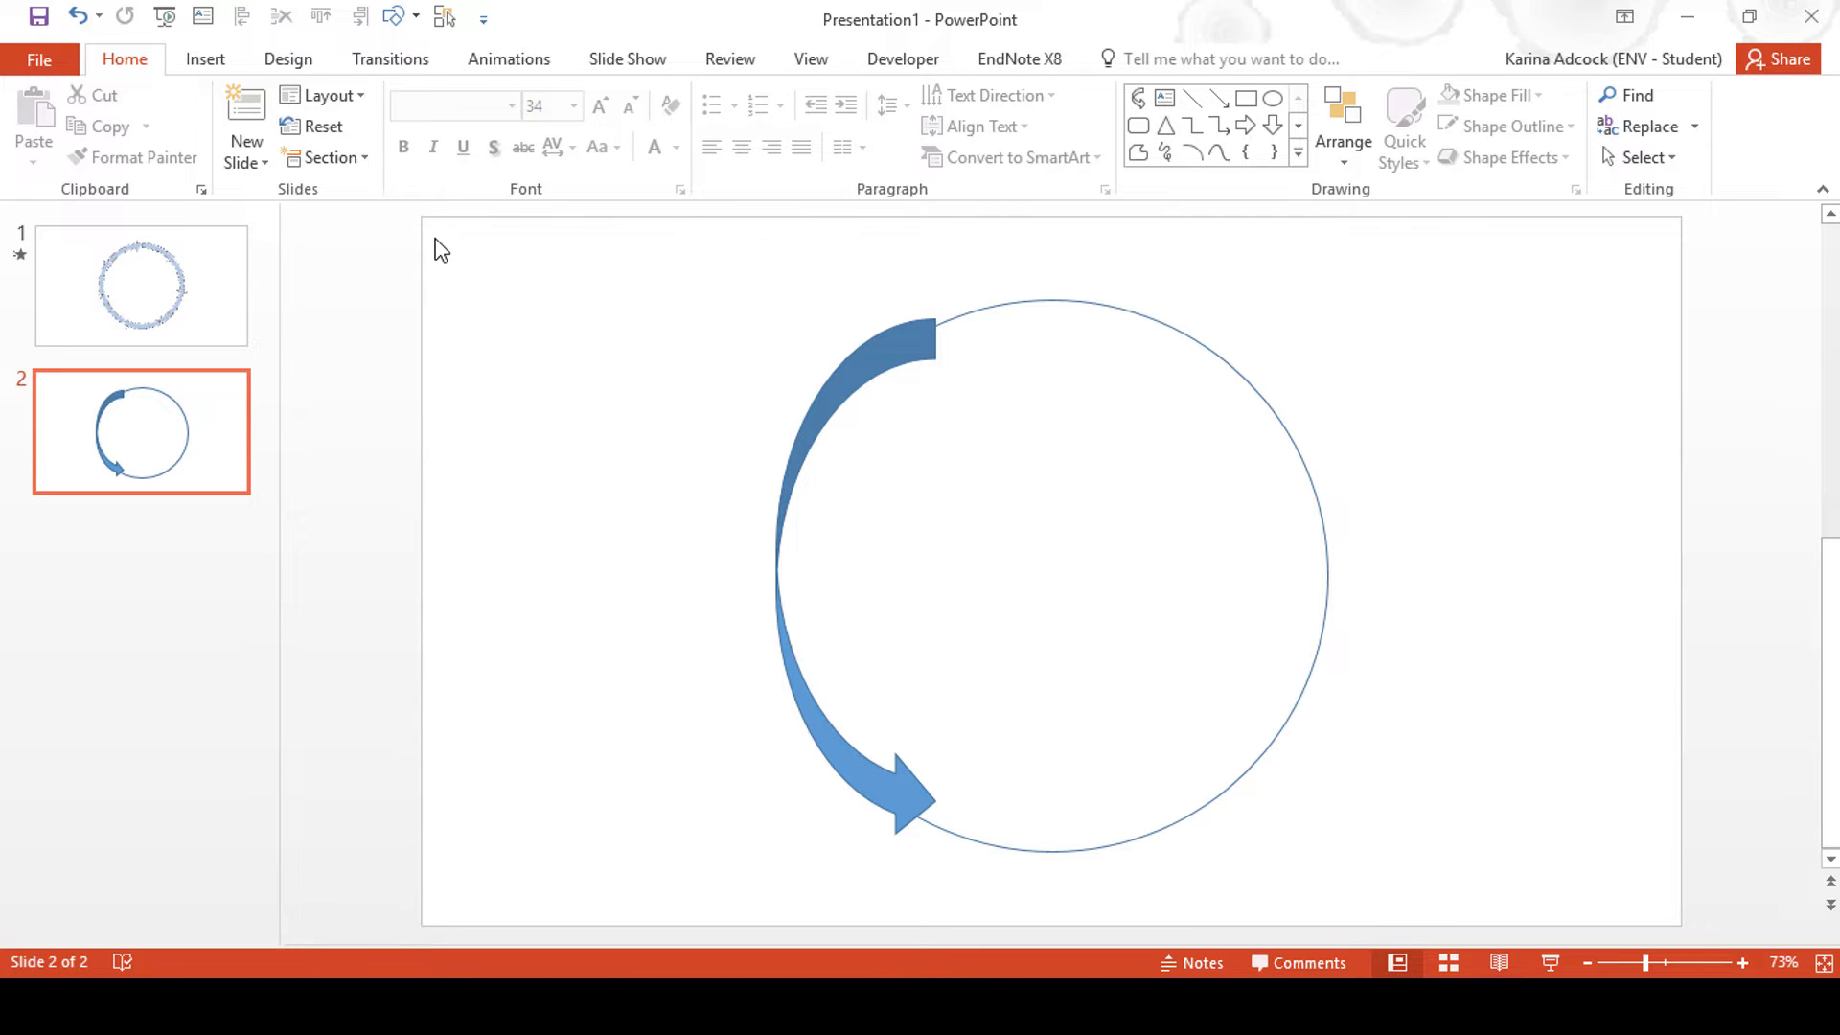
click(196, 61)
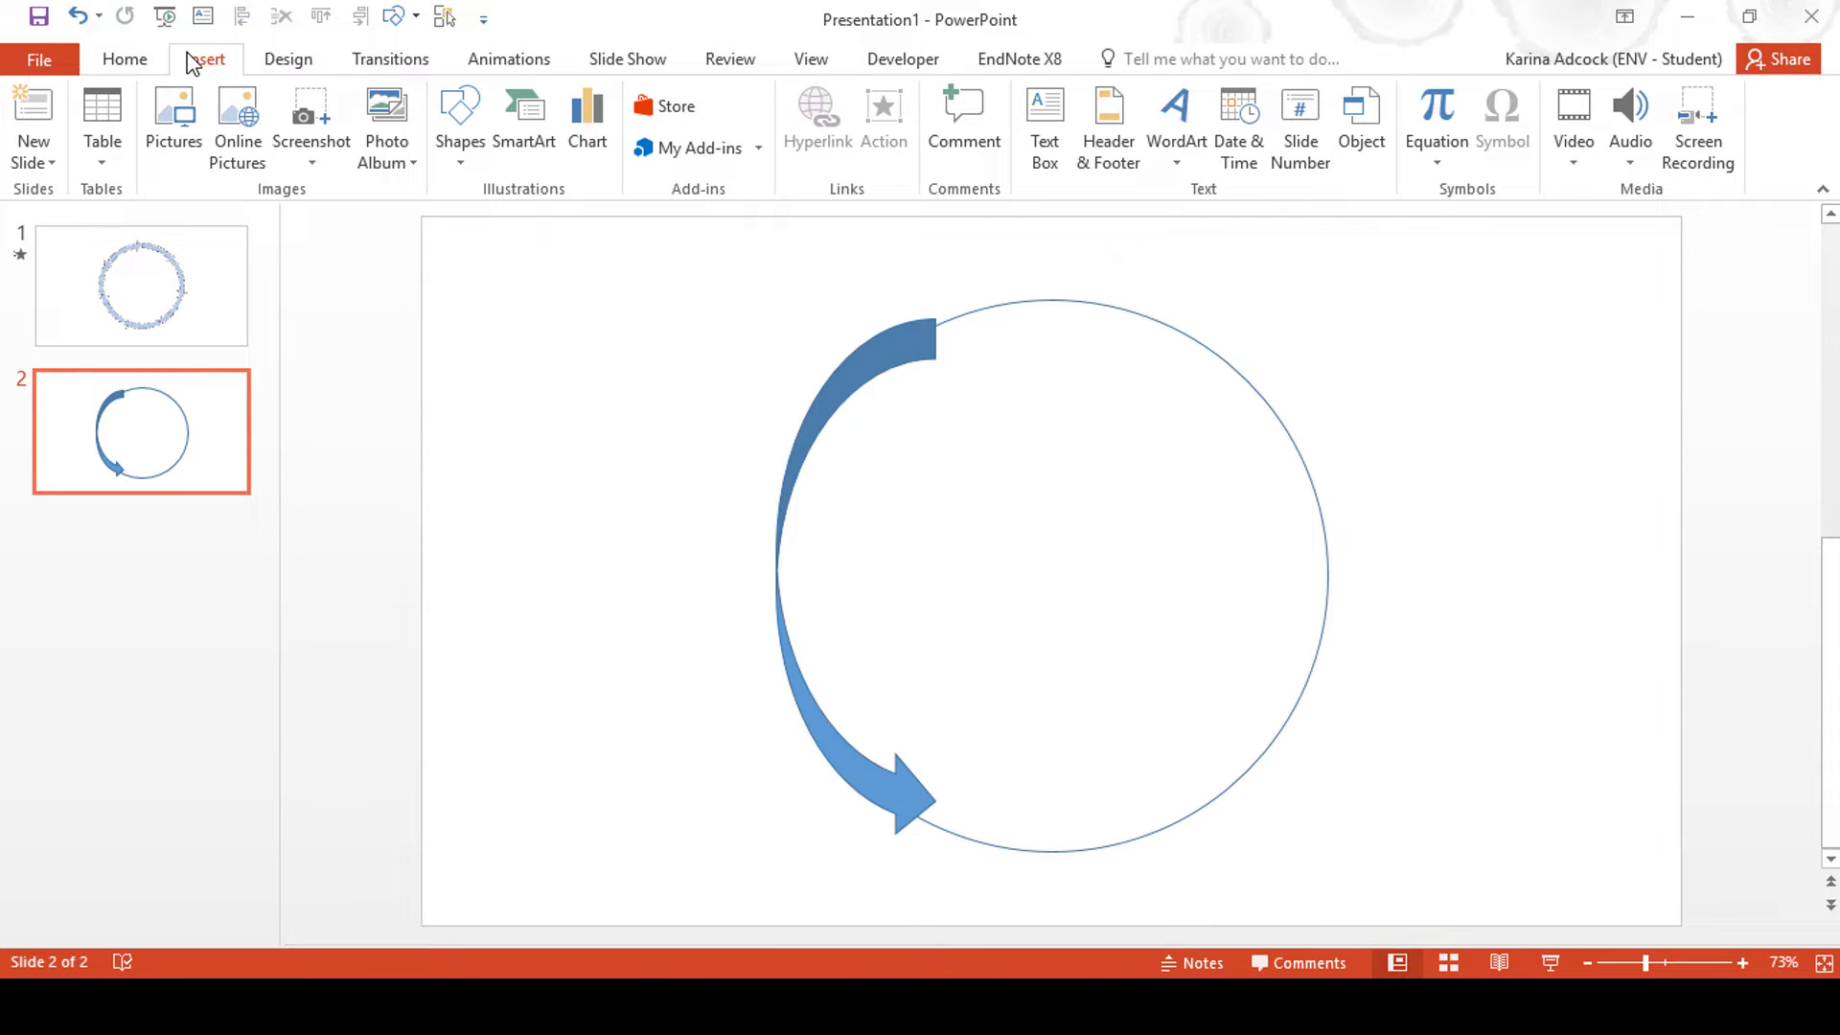
Subtract a rectangle over the arrow's top half, leaving a 7.13 cm tall lower part.
click(458, 148)
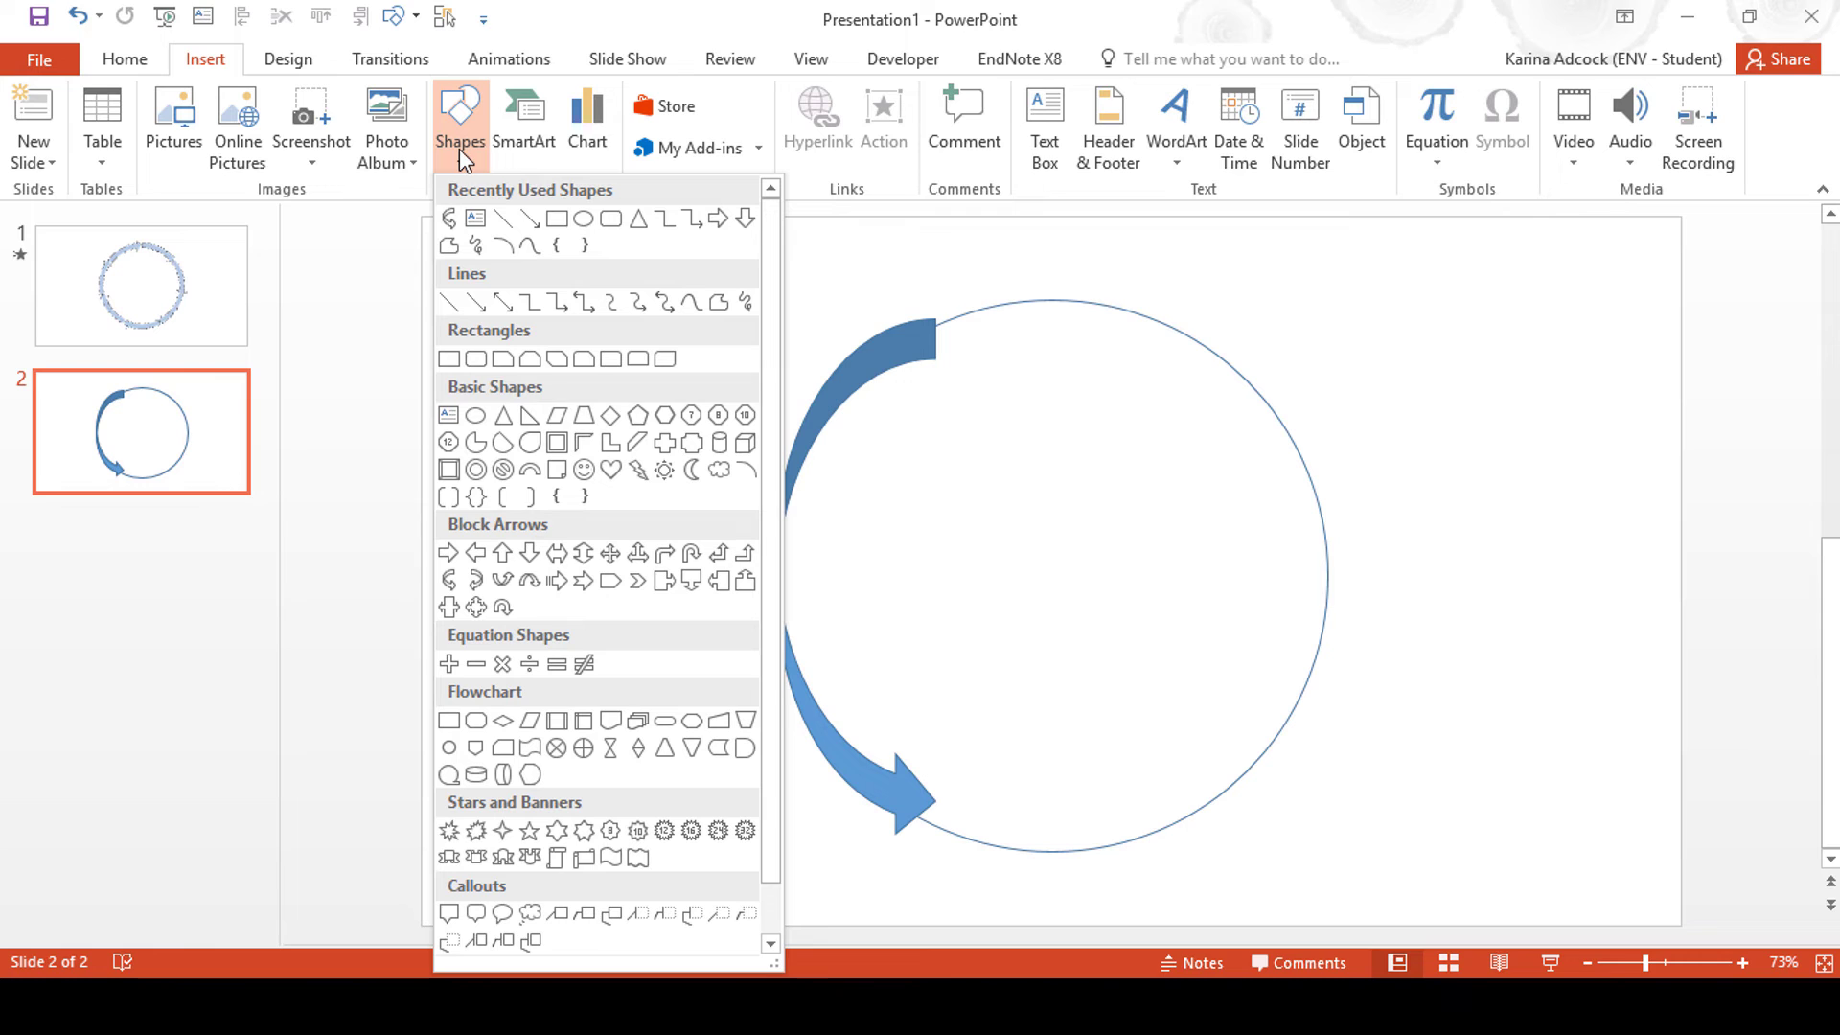
click(450, 360)
mouse_move(1203, 569)
mouse_down()
mouse_move(649, 567)
mouse_move(555, 497)
mouse_move(569, 285)
mouse_up()
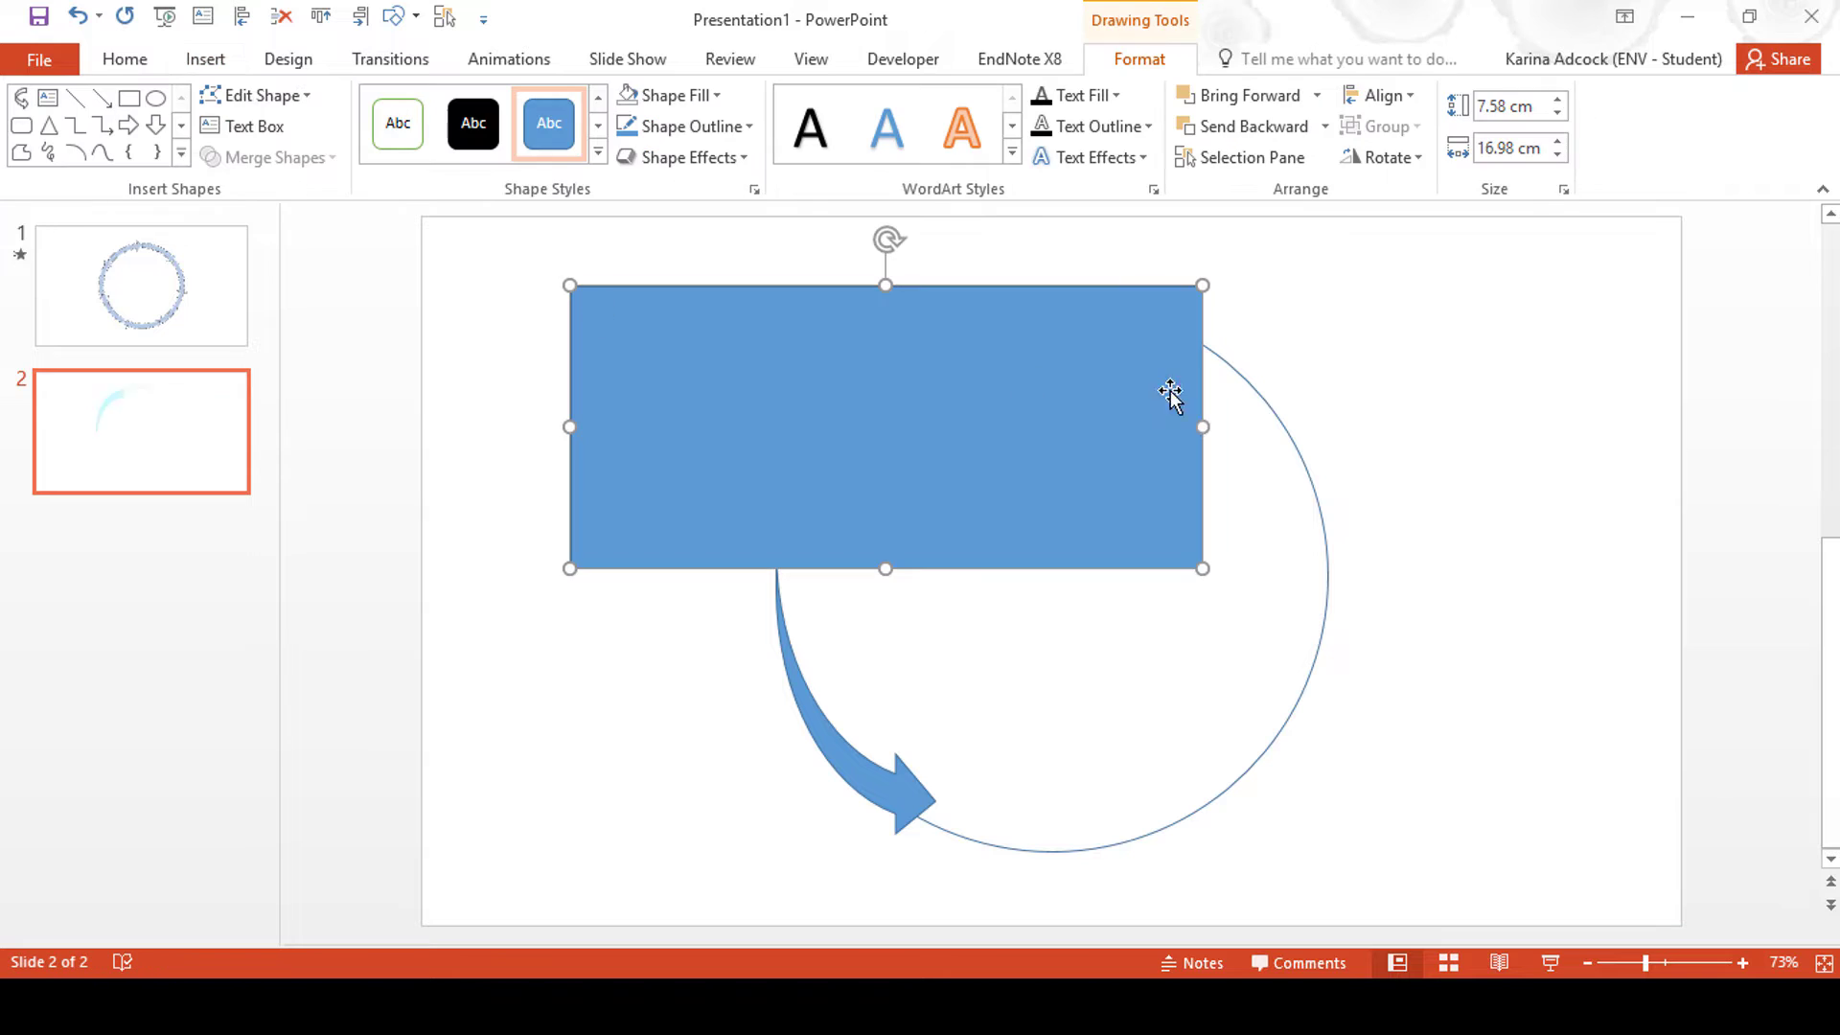
click(813, 730)
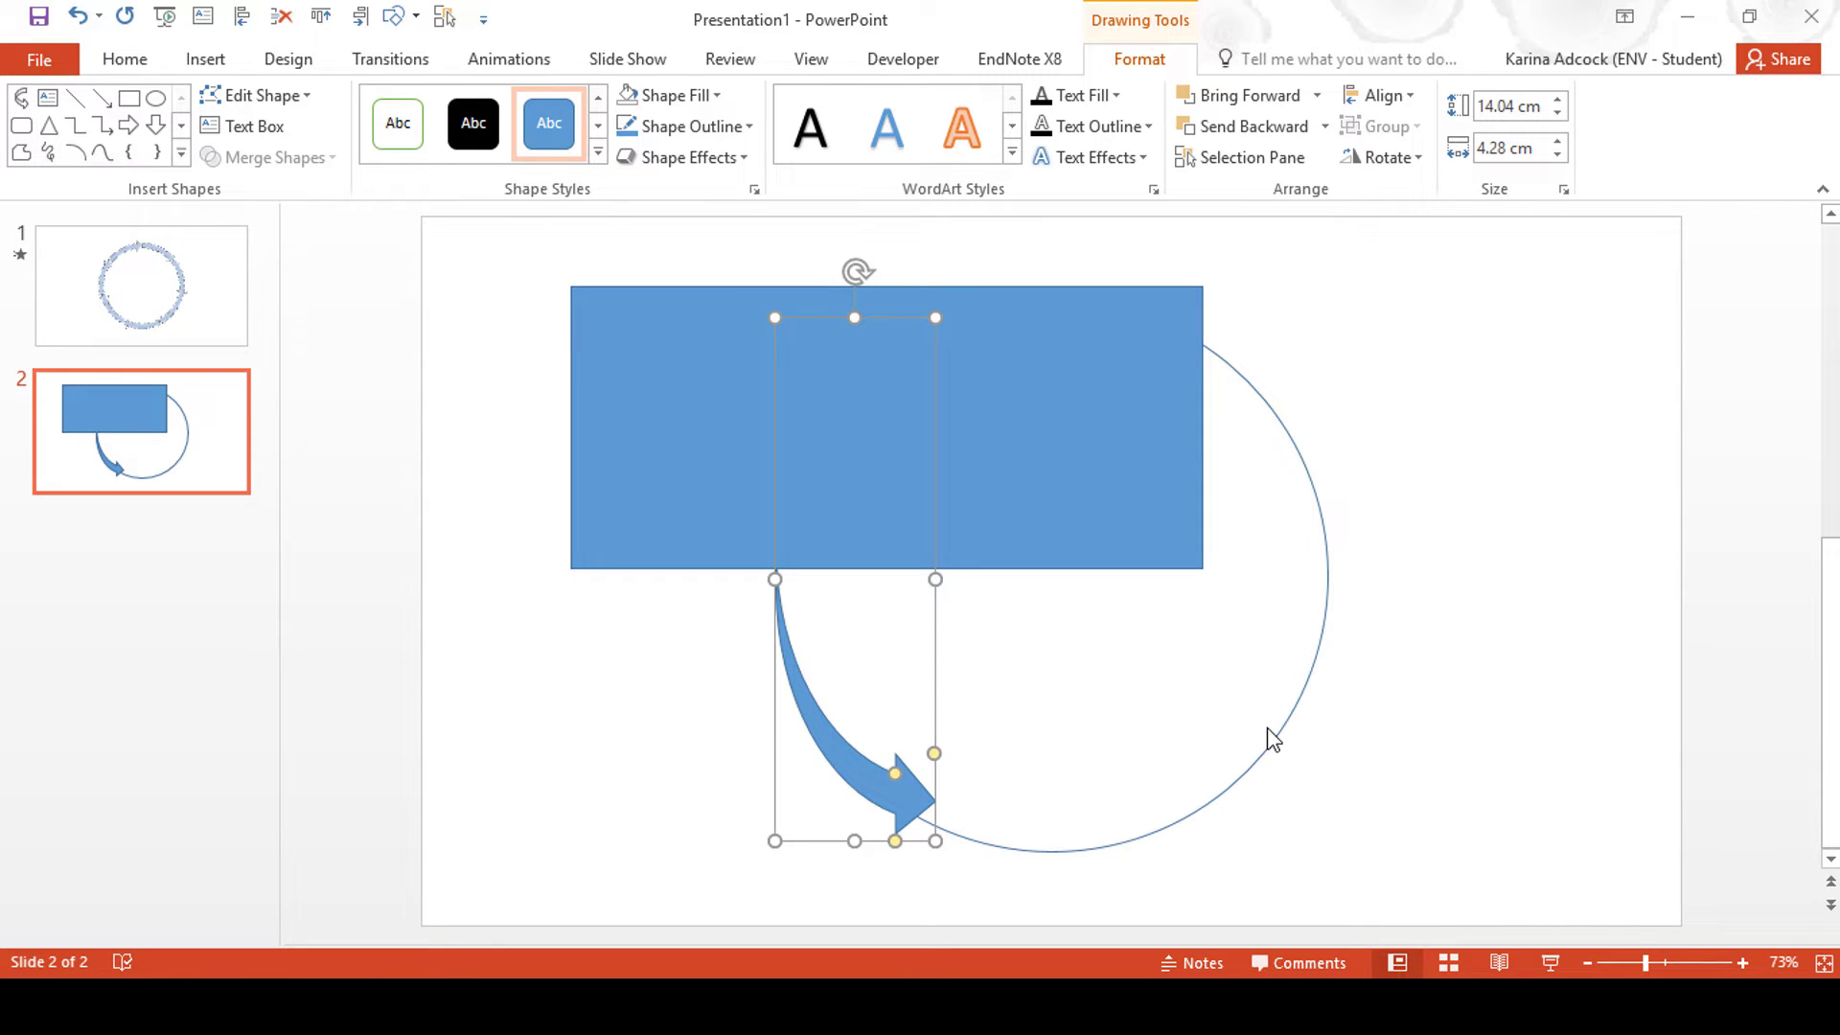
key(ctrl)
ctrl+click(1077, 335)
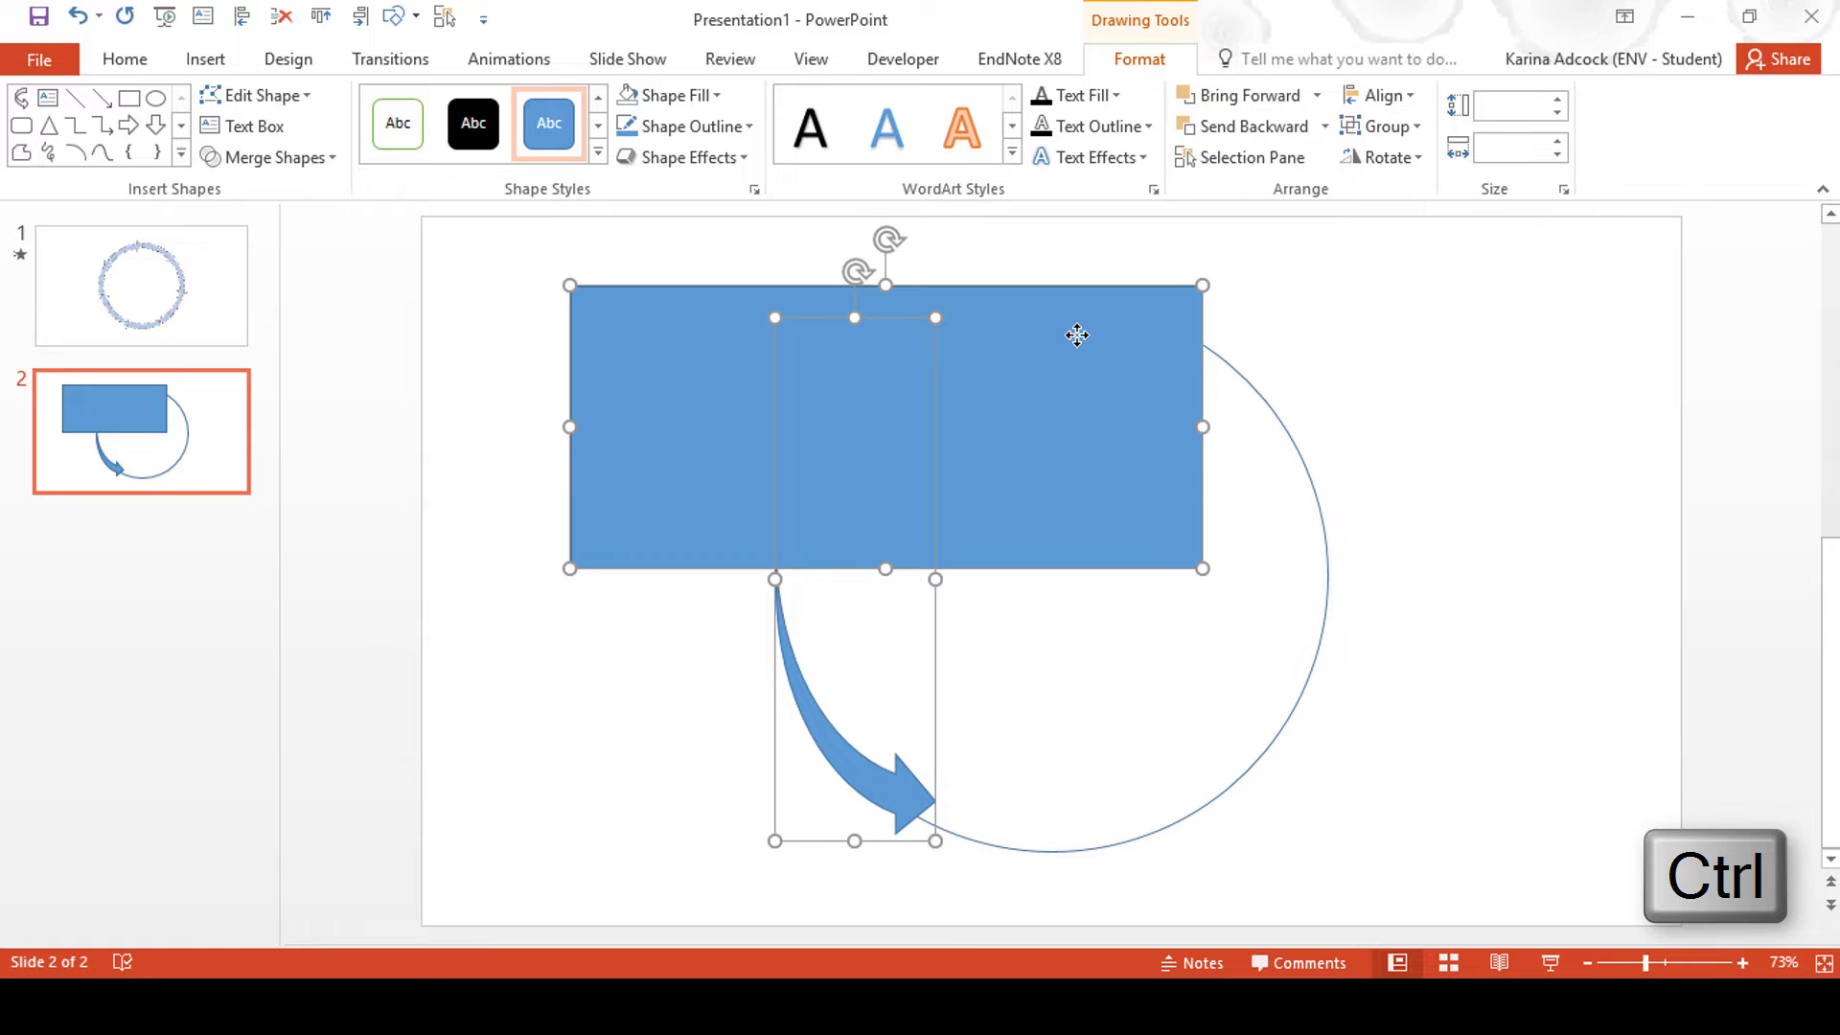
click(334, 157)
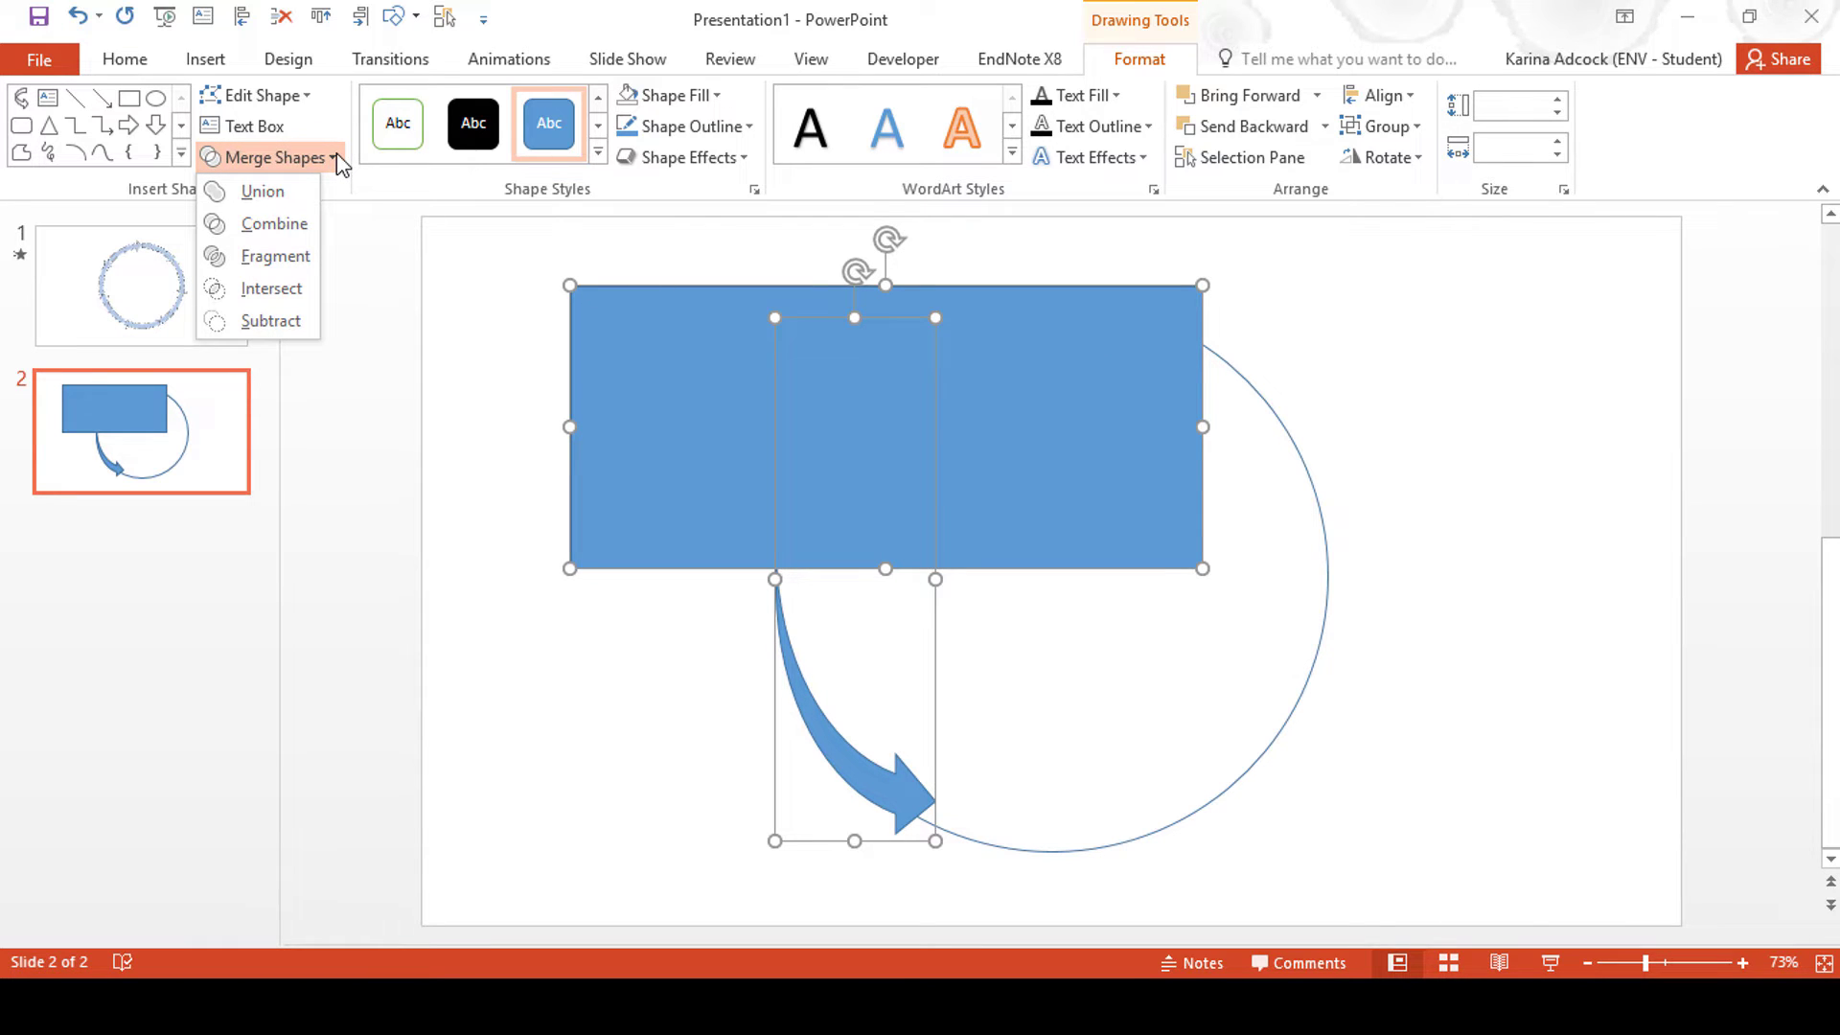
click(257, 324)
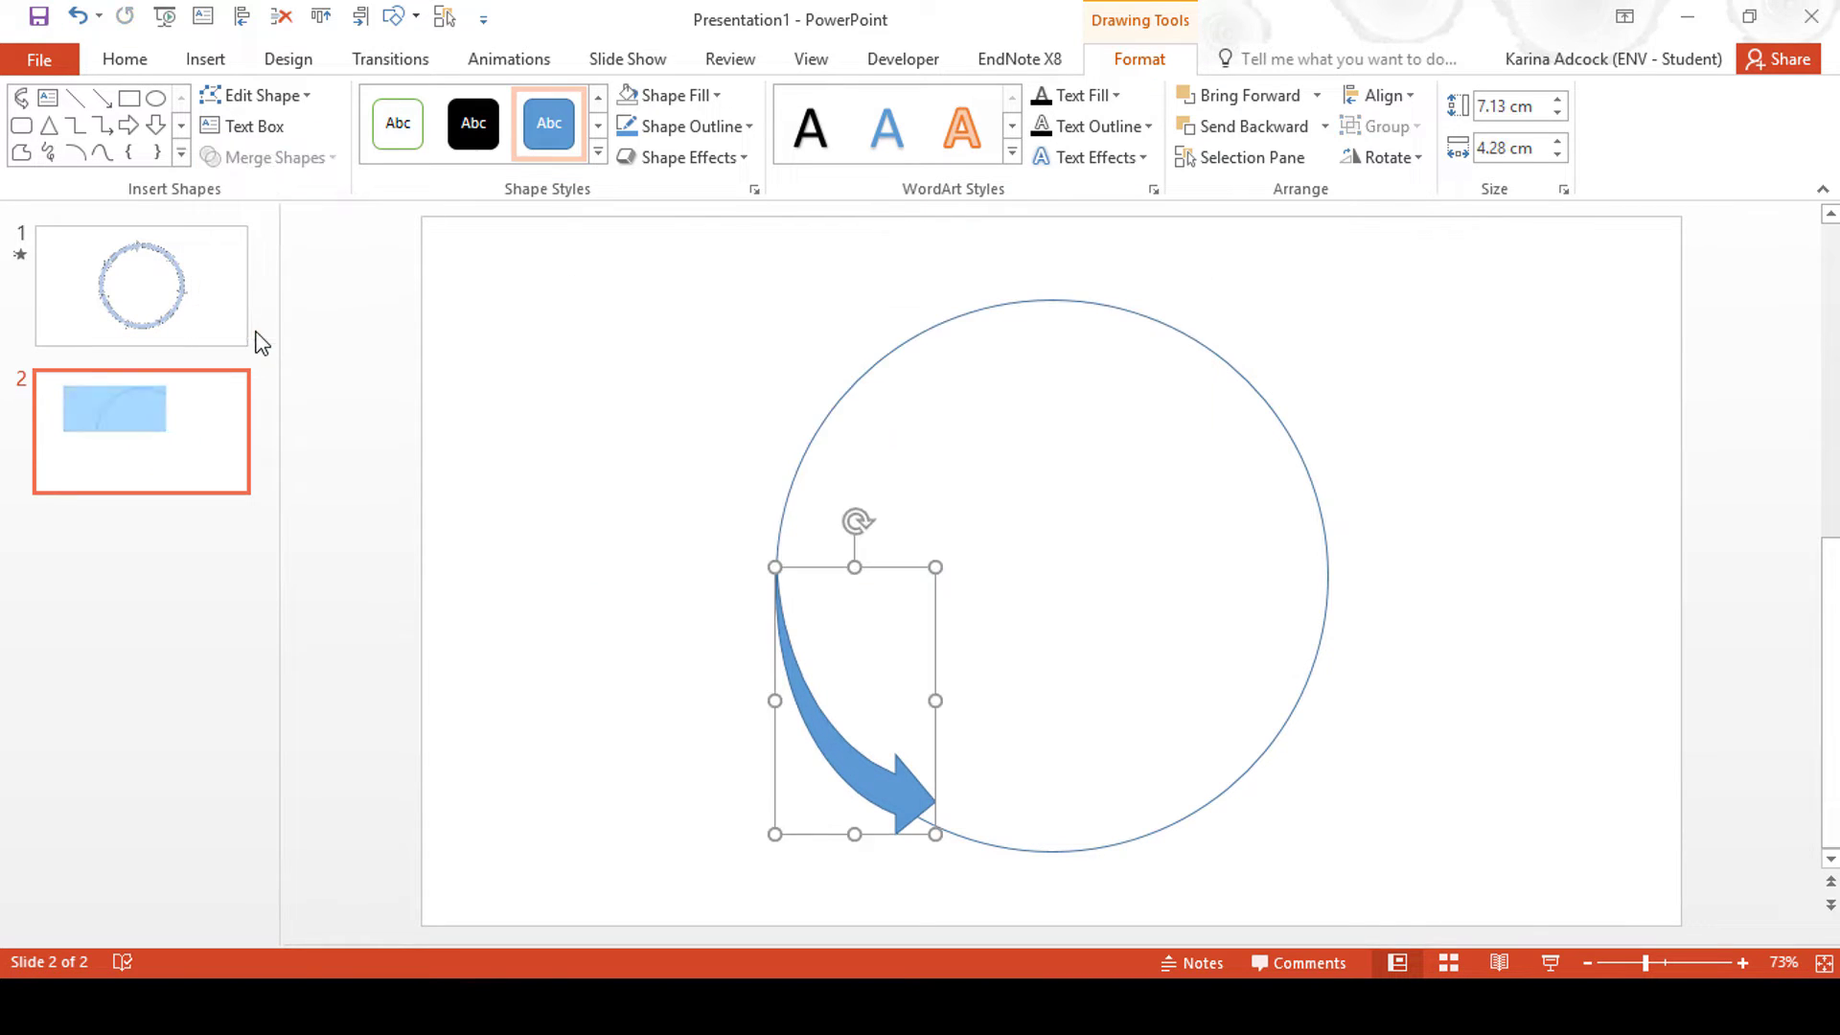
Set the trimmed arrow's Shape Outline to No Outline.
click(965, 751)
click(891, 780)
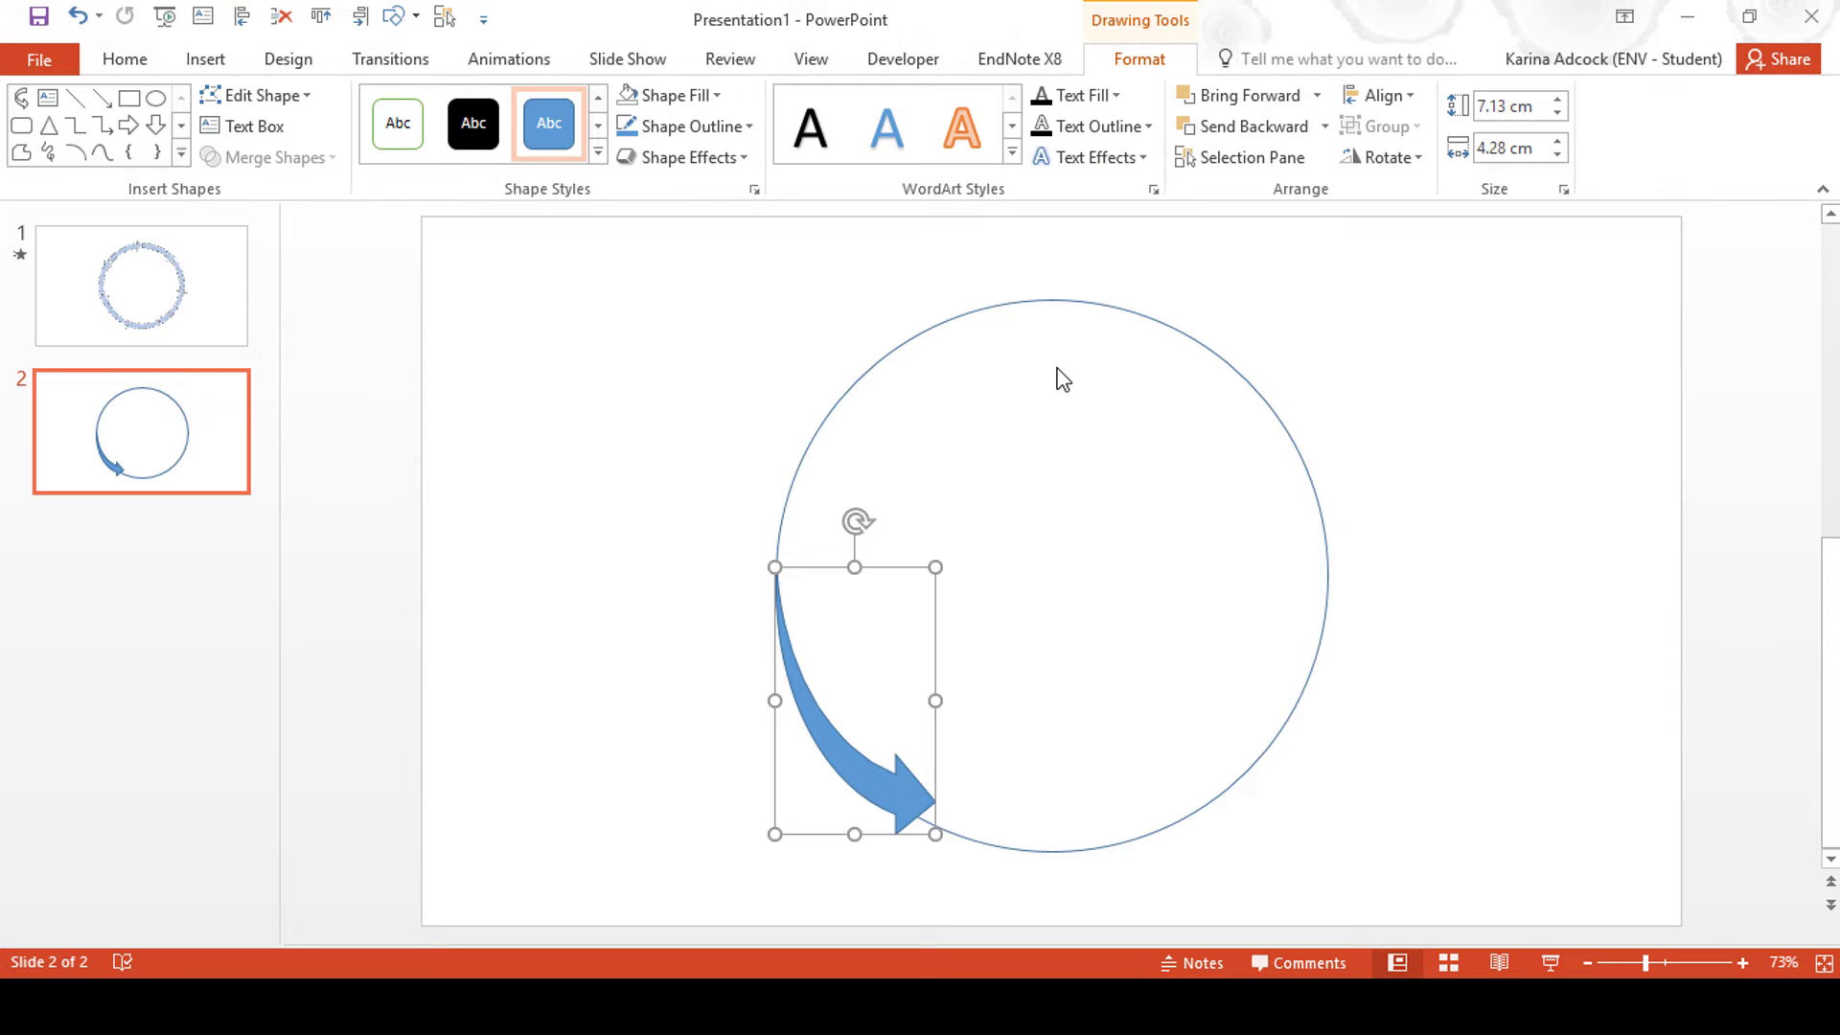
click(722, 134)
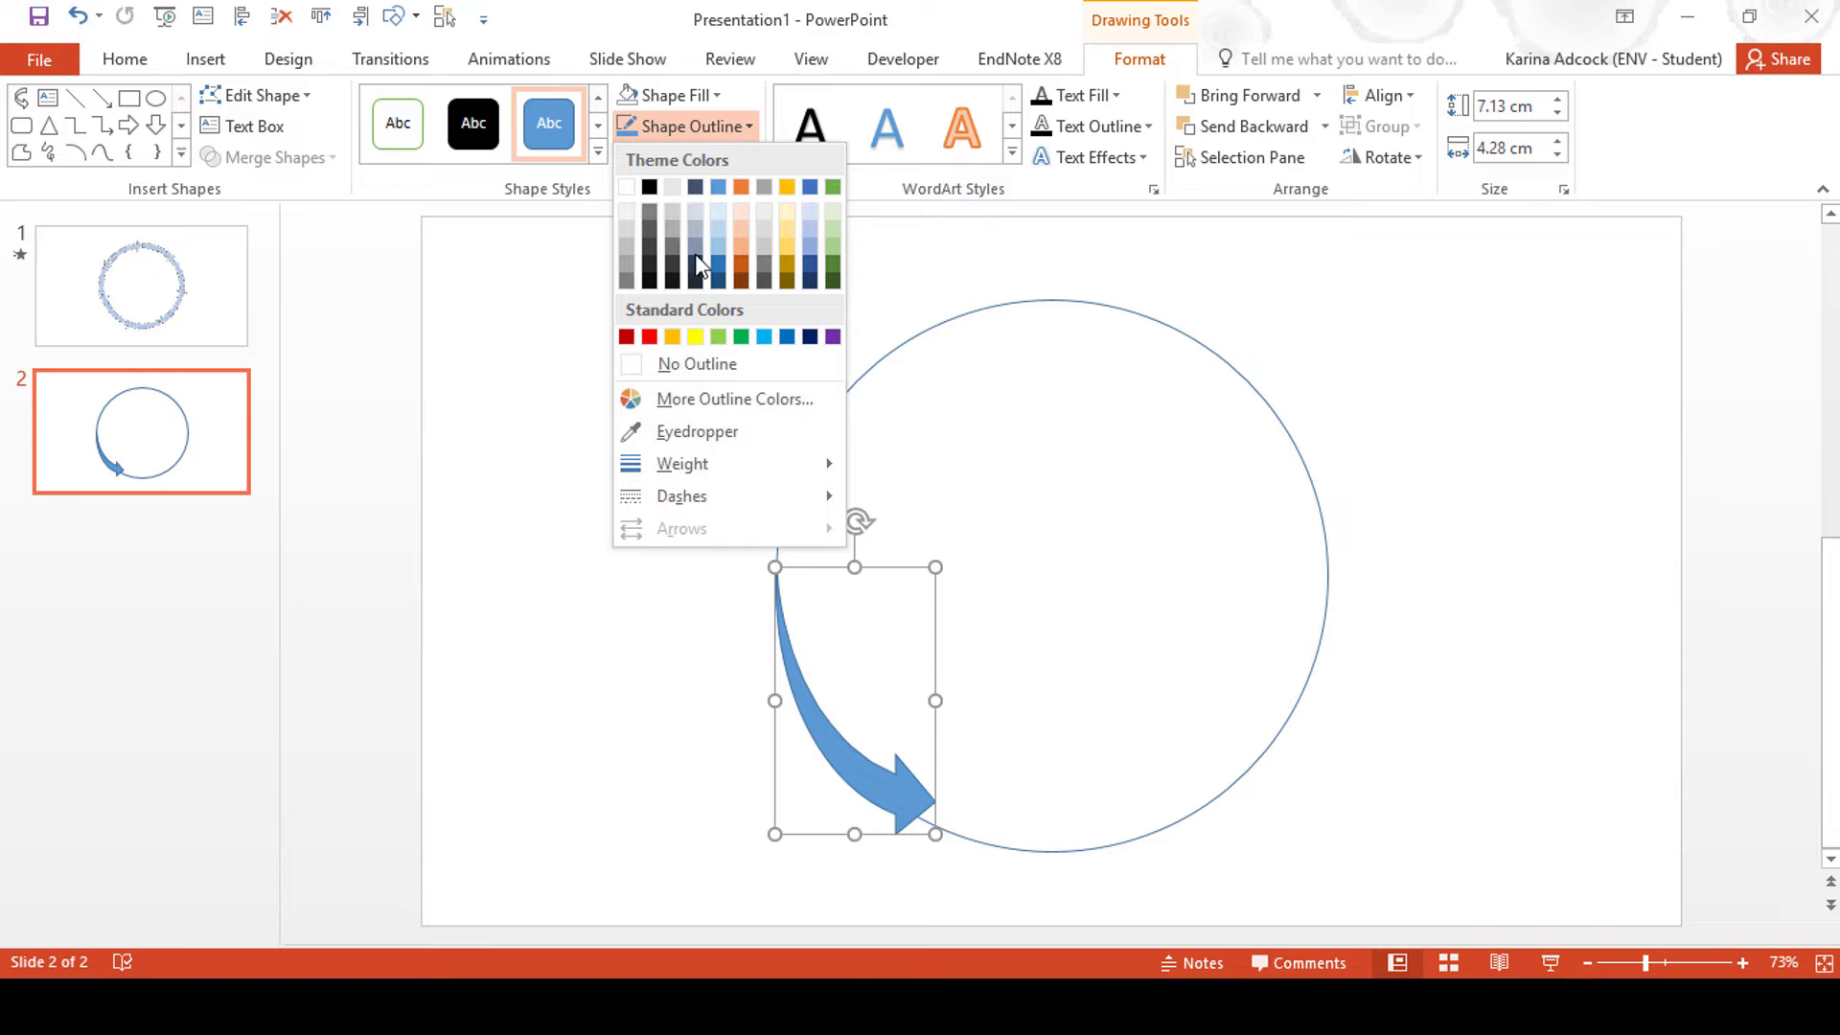
click(709, 359)
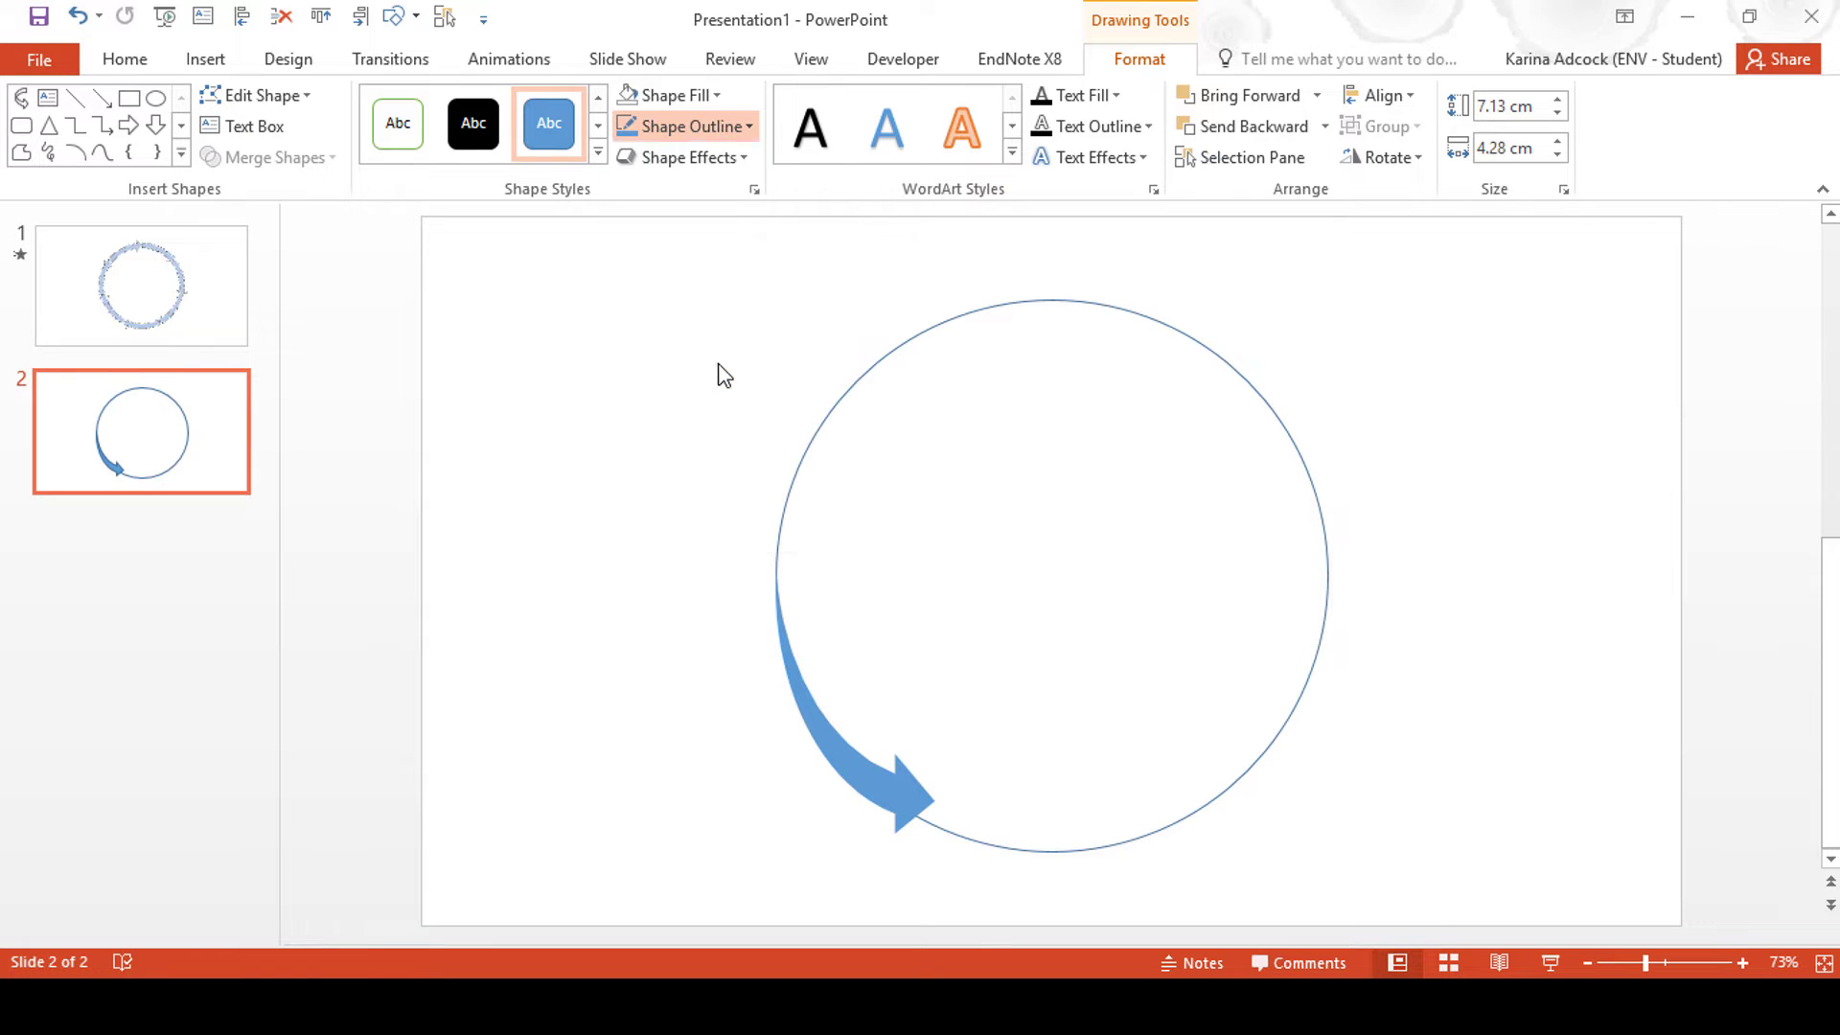
Switch the arrow to a gradient fill with three stops, the middle one at 53%.
click(755, 189)
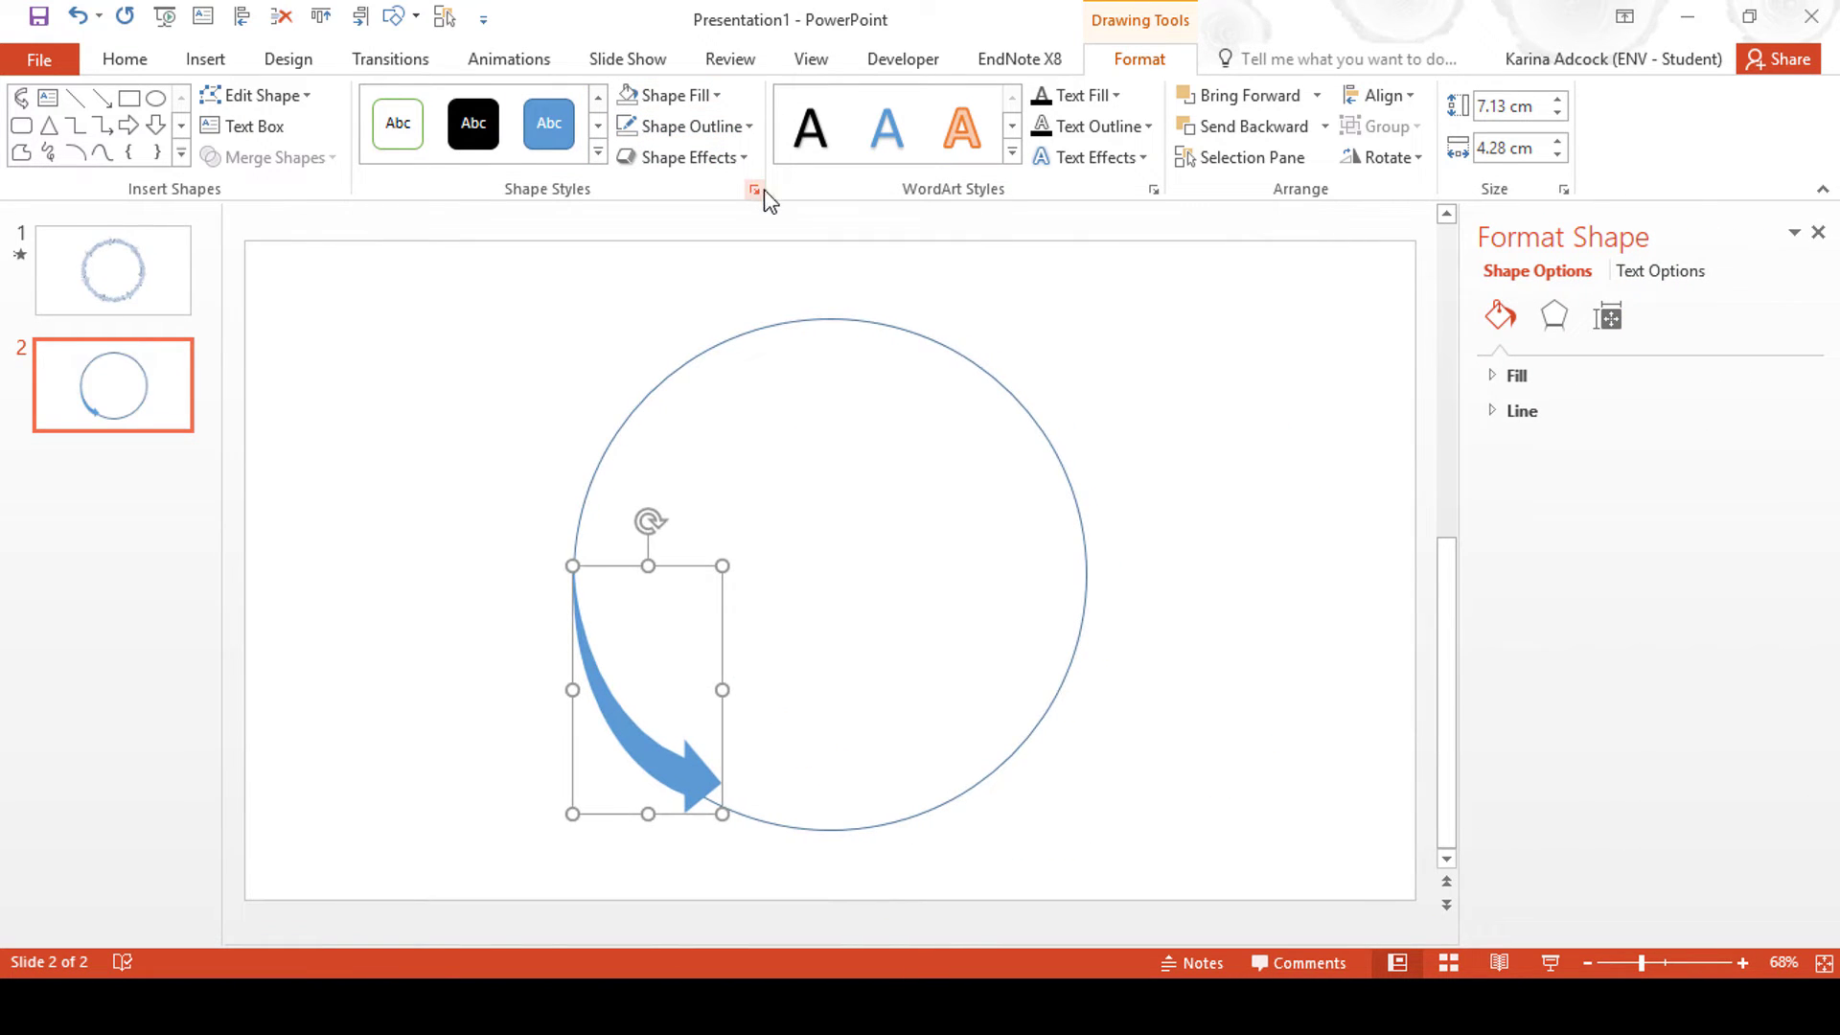
click(1489, 372)
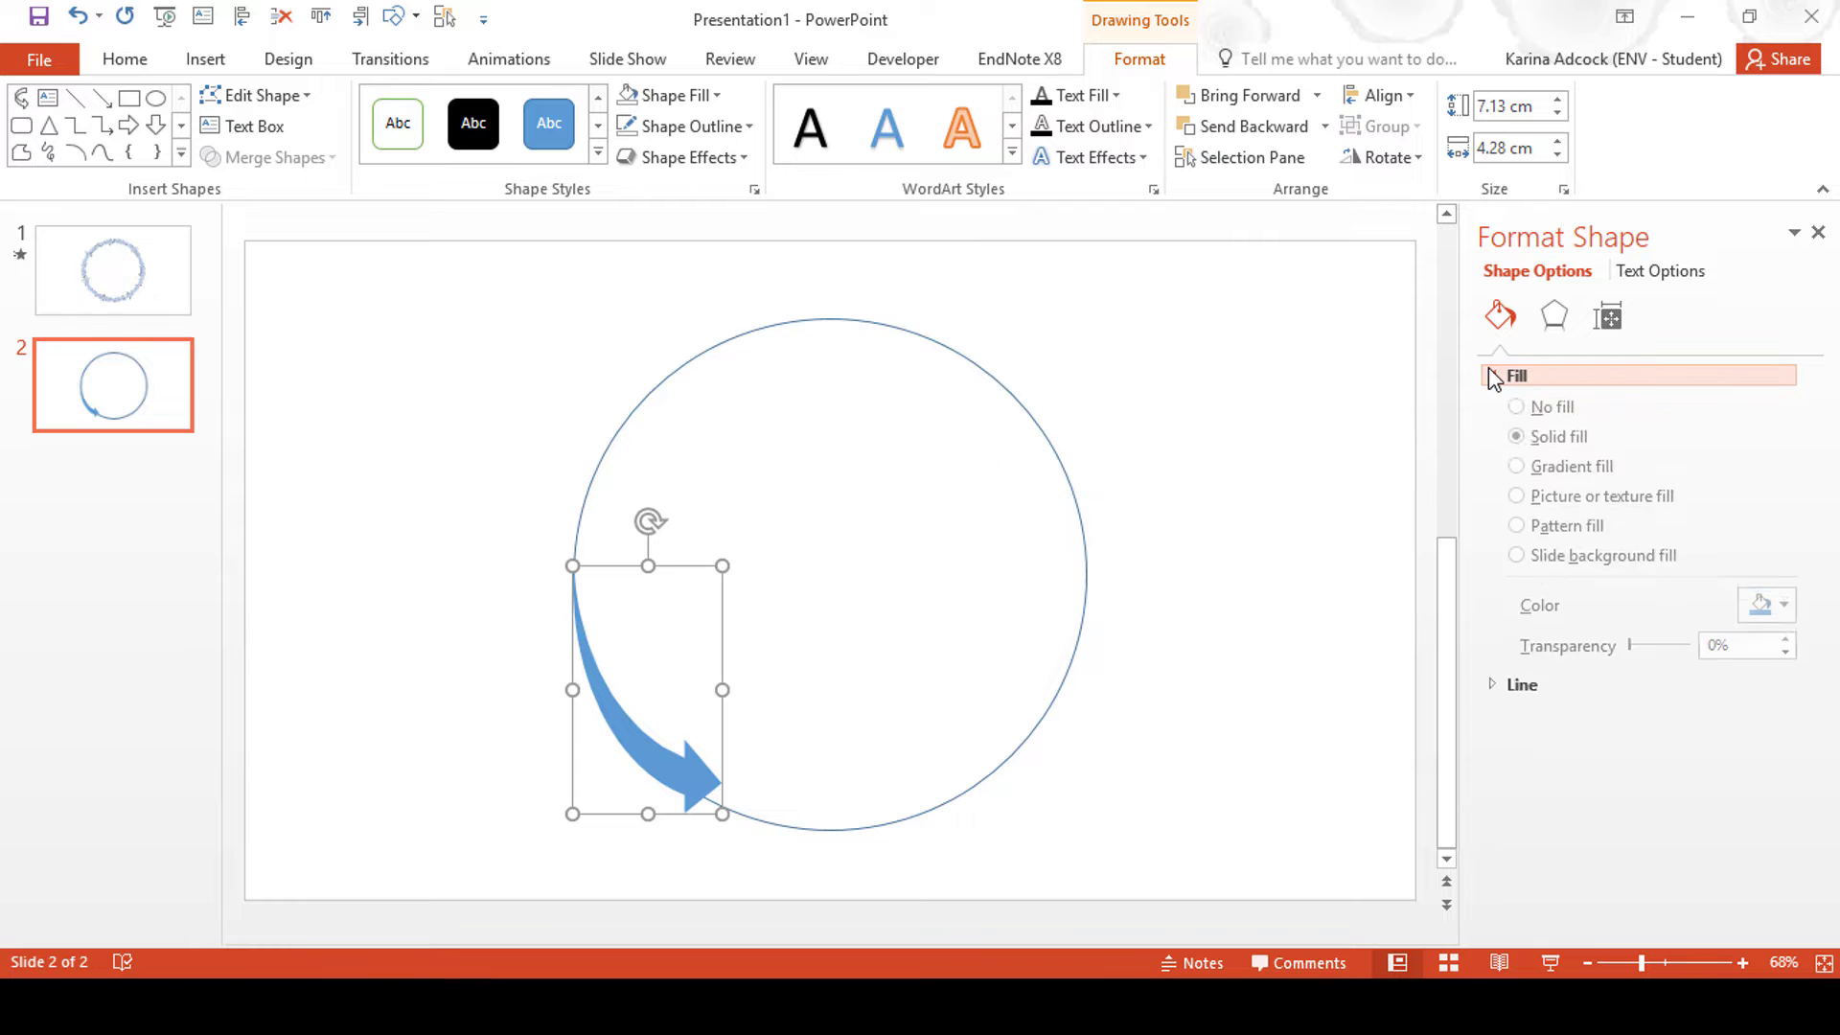
click(1529, 477)
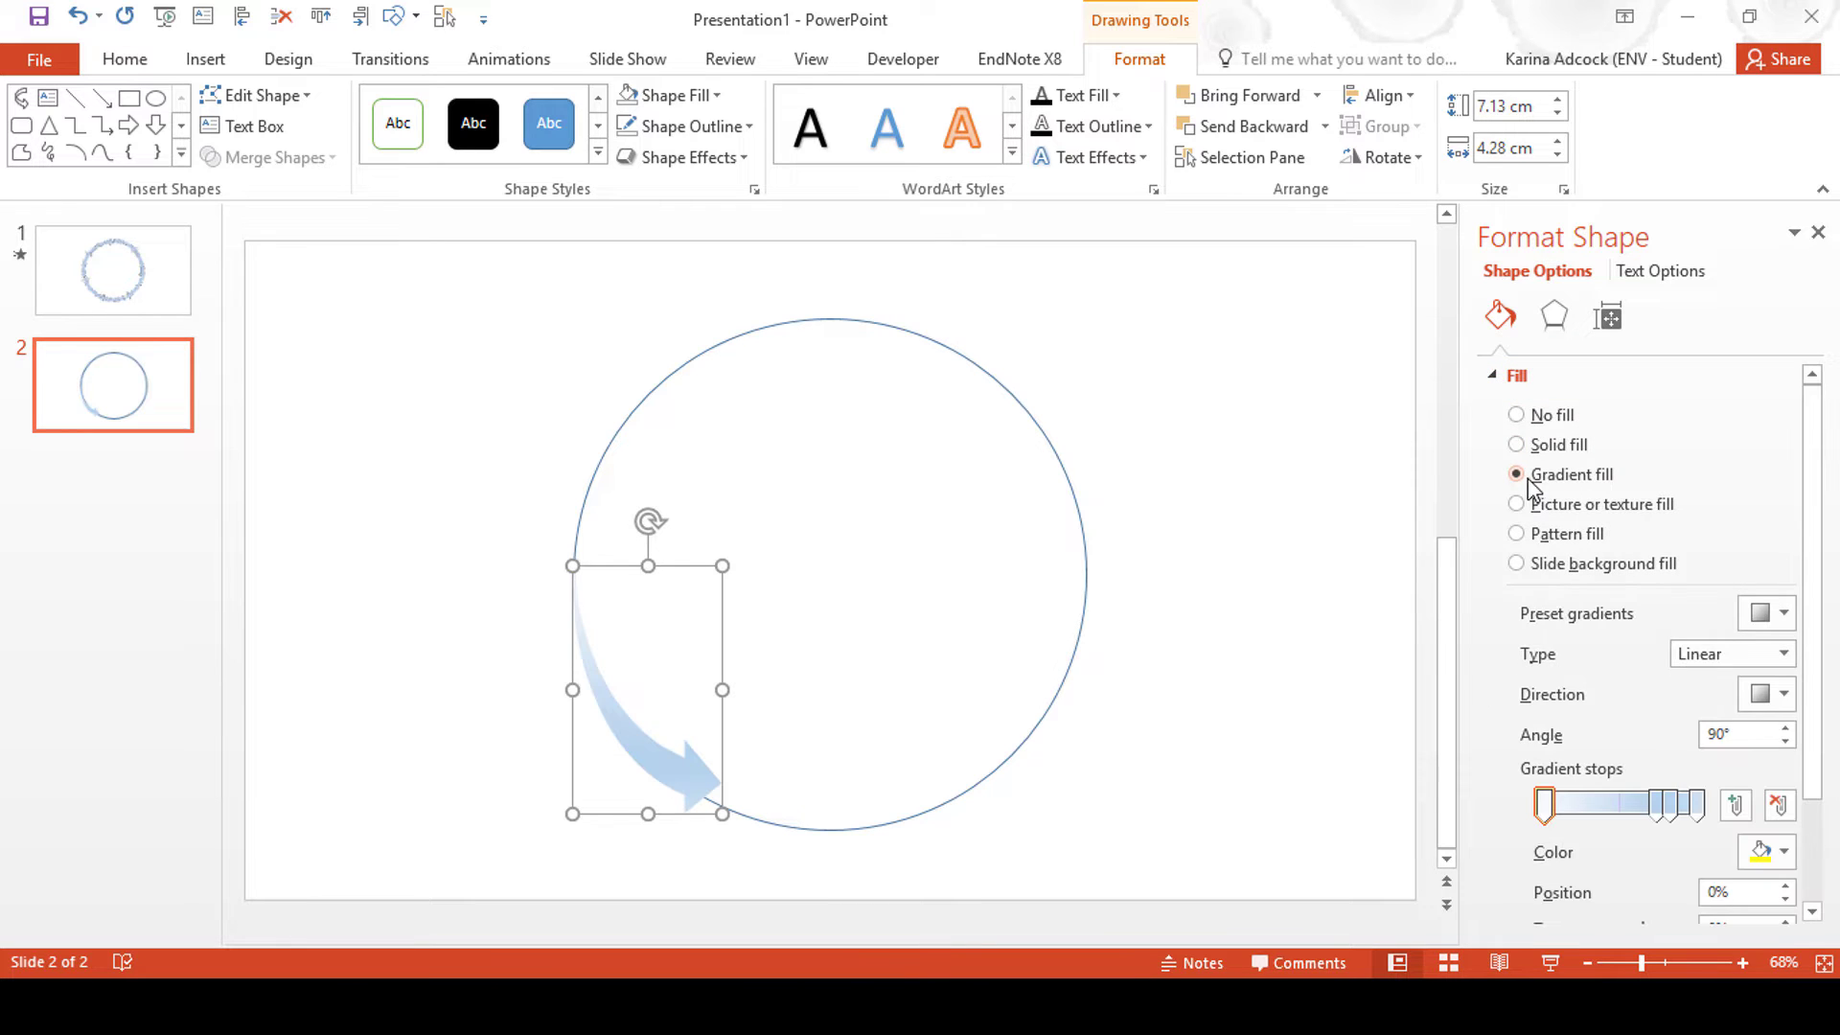
click(1662, 805)
click(1778, 805)
drag(1670, 817, 1623, 822)
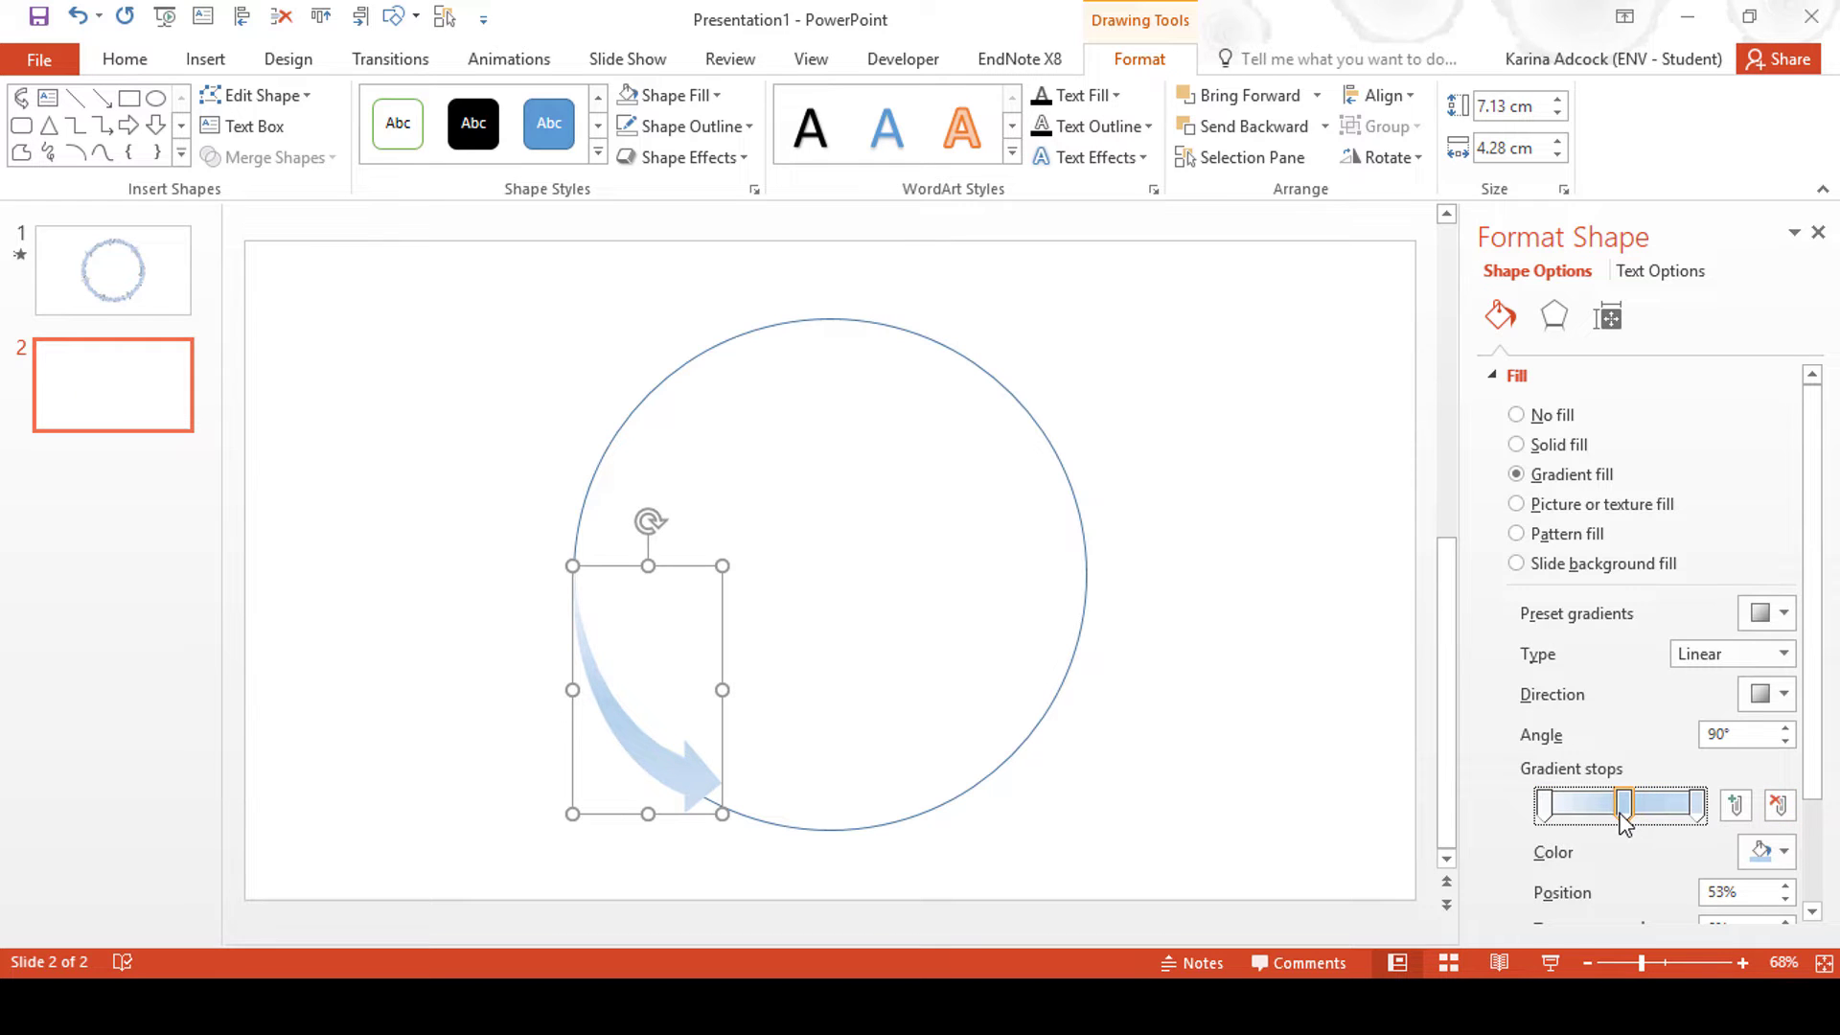
Set the middle, 100% and 0% gradient stops all to black.
click(1764, 851)
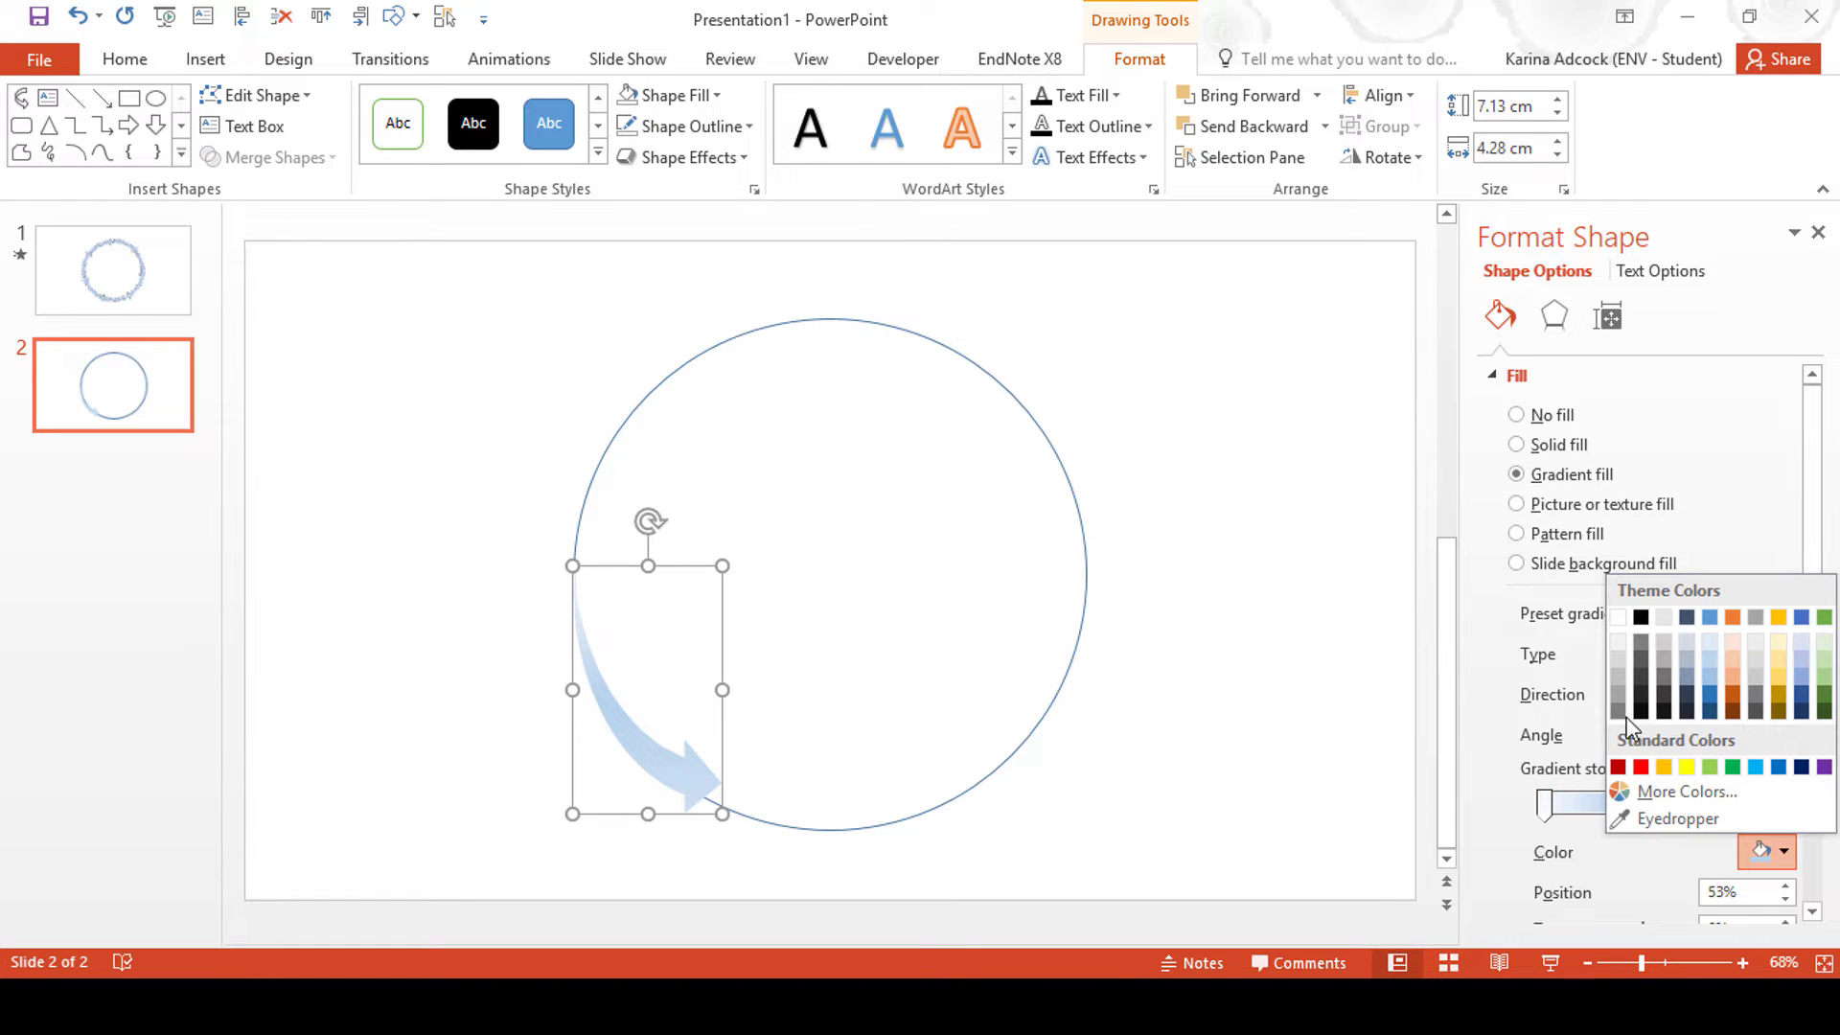
click(1637, 625)
click(1696, 805)
click(1769, 854)
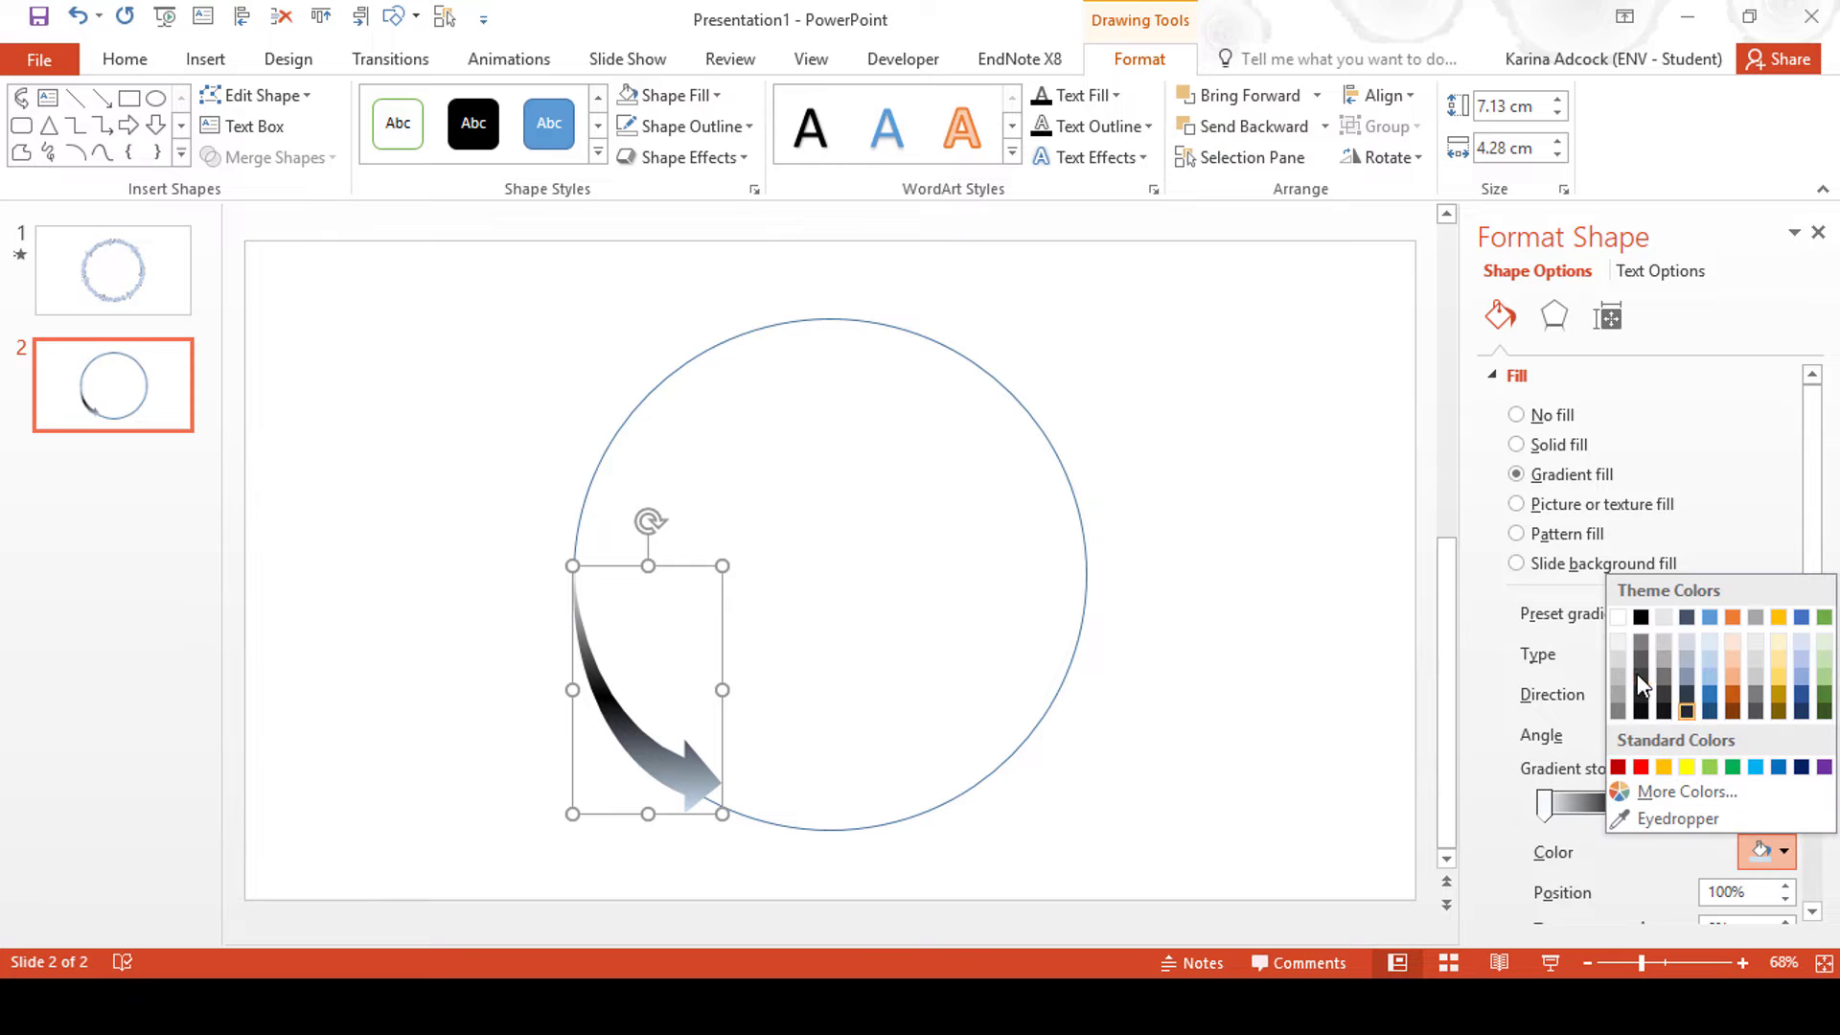
click(1641, 619)
click(1544, 805)
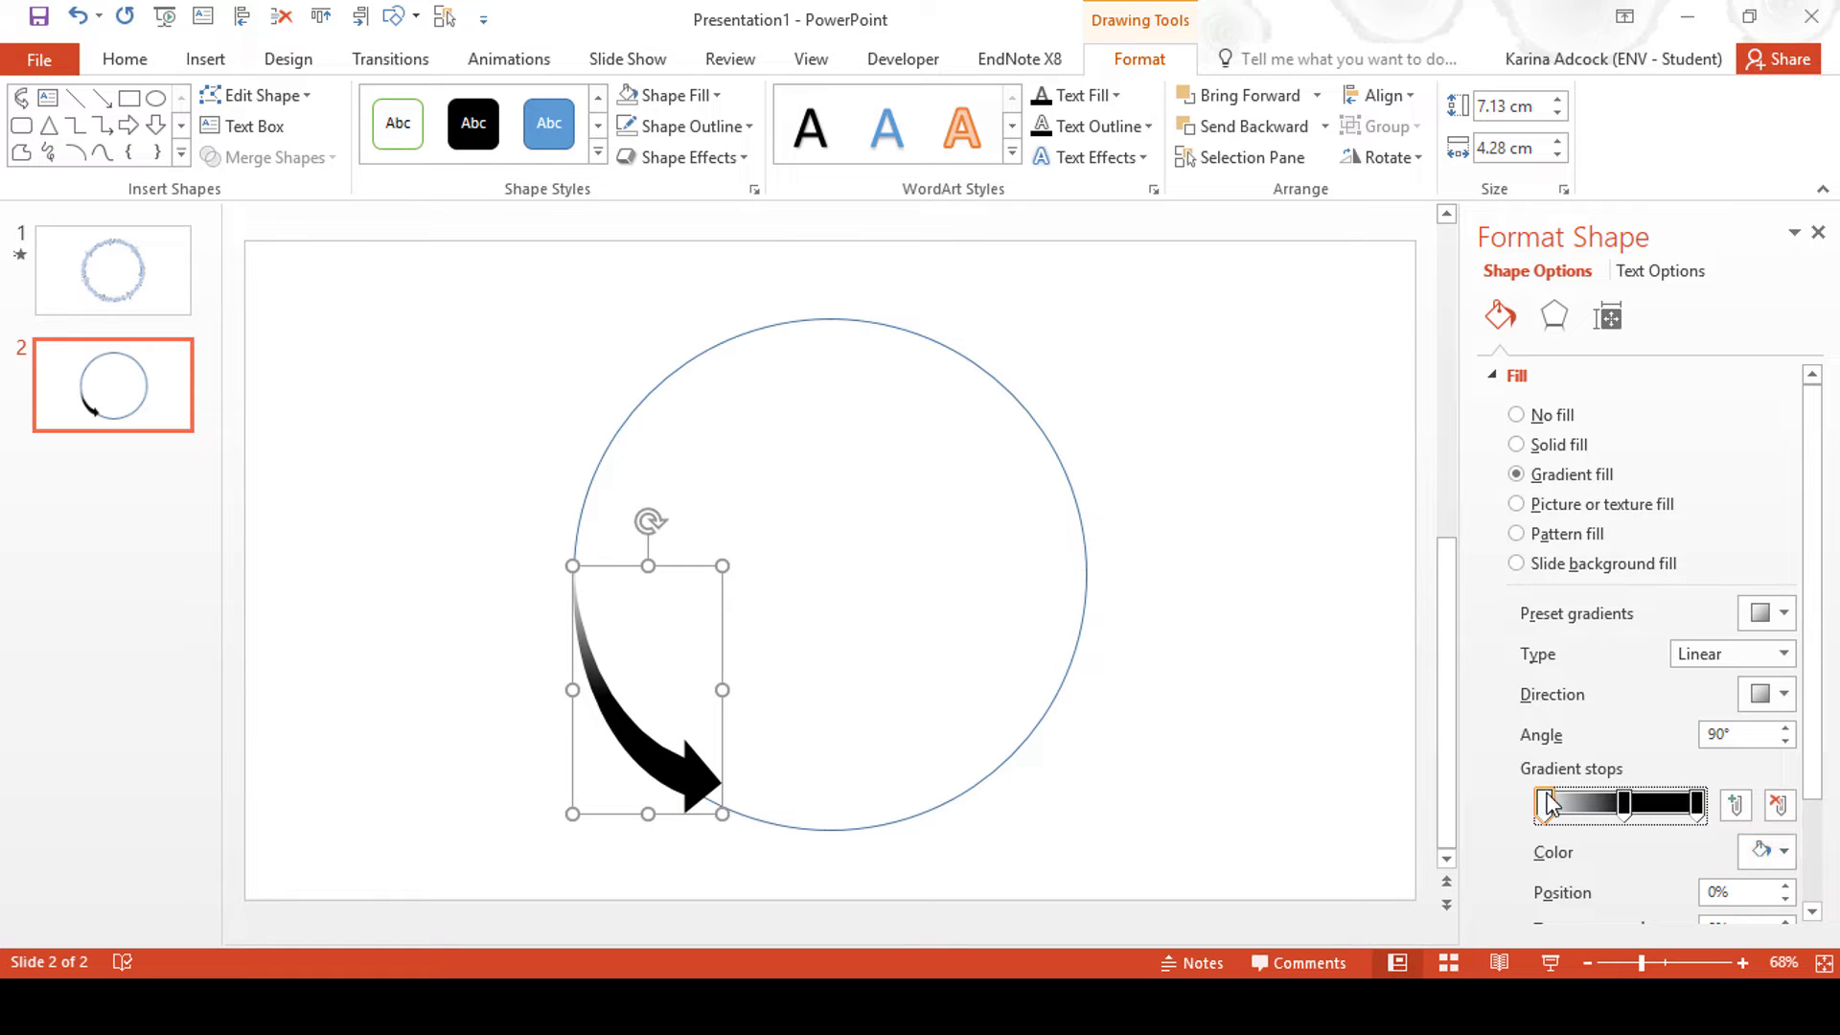
click(1764, 851)
click(1641, 620)
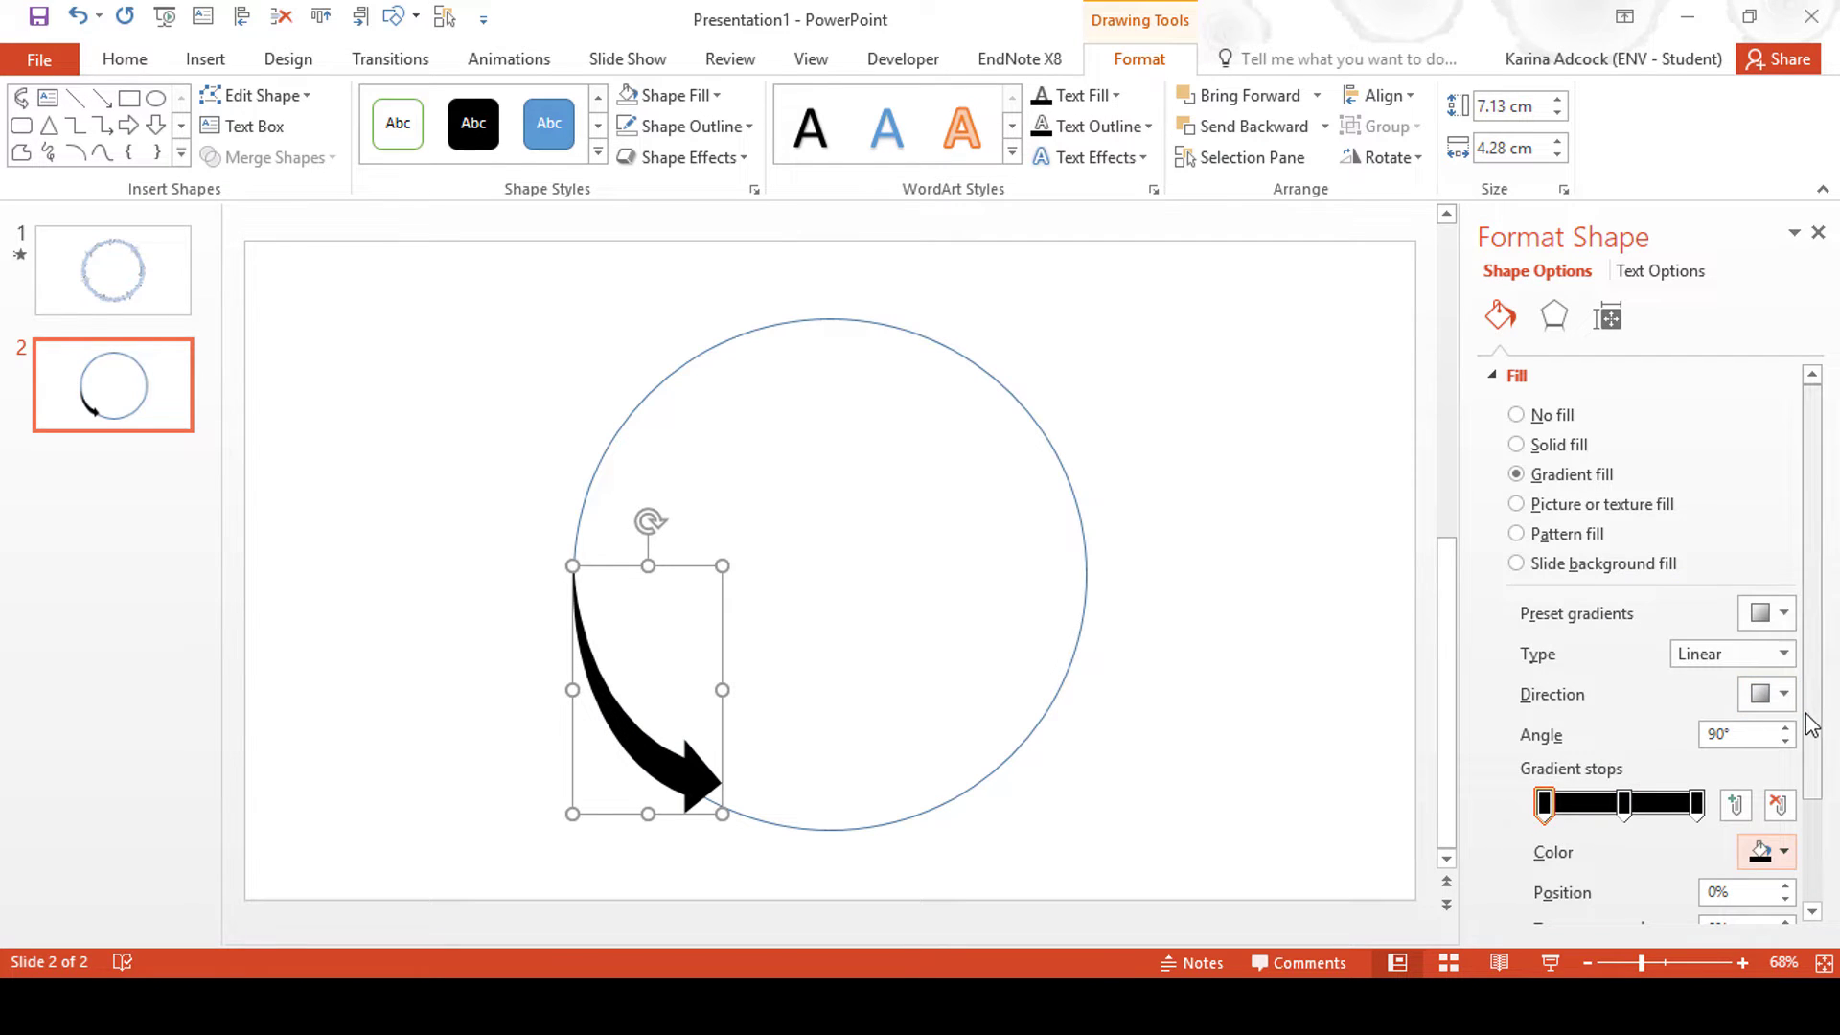
scroll(1808, 723, down, 3)
Set the 0% gradient stop's transparency to 70%.
click(1739, 794)
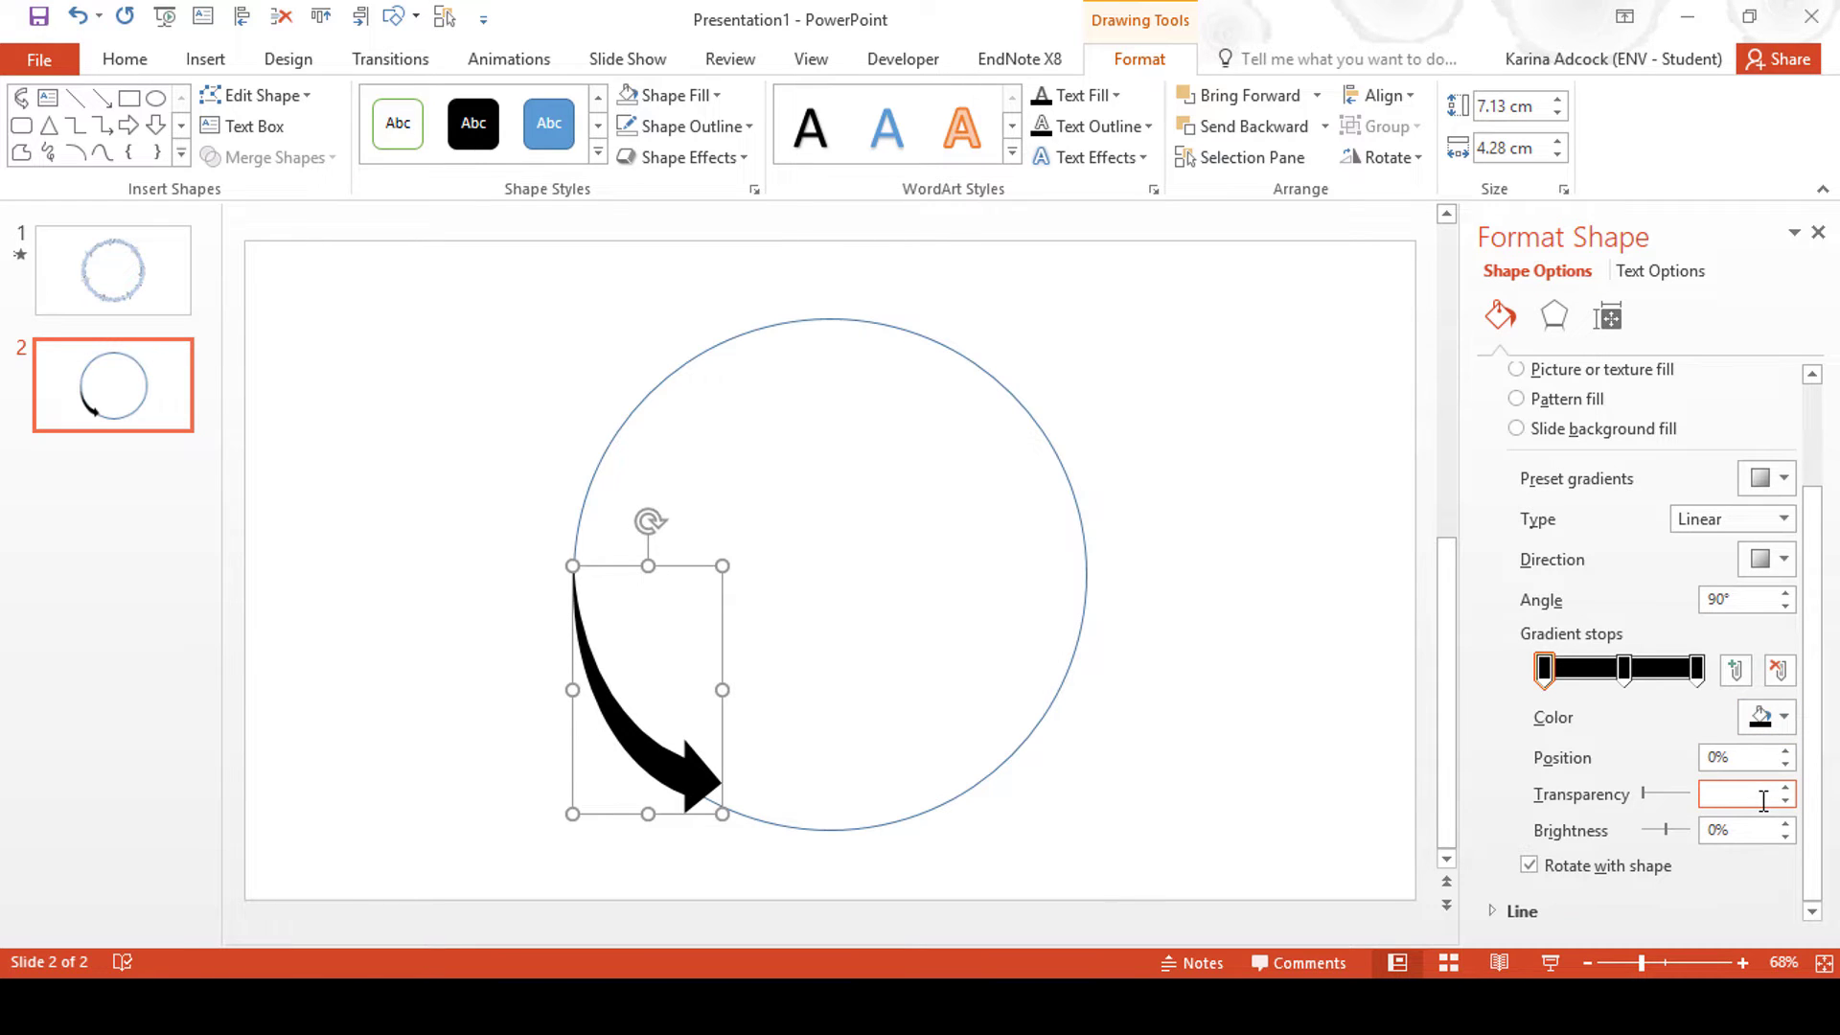
text(70)
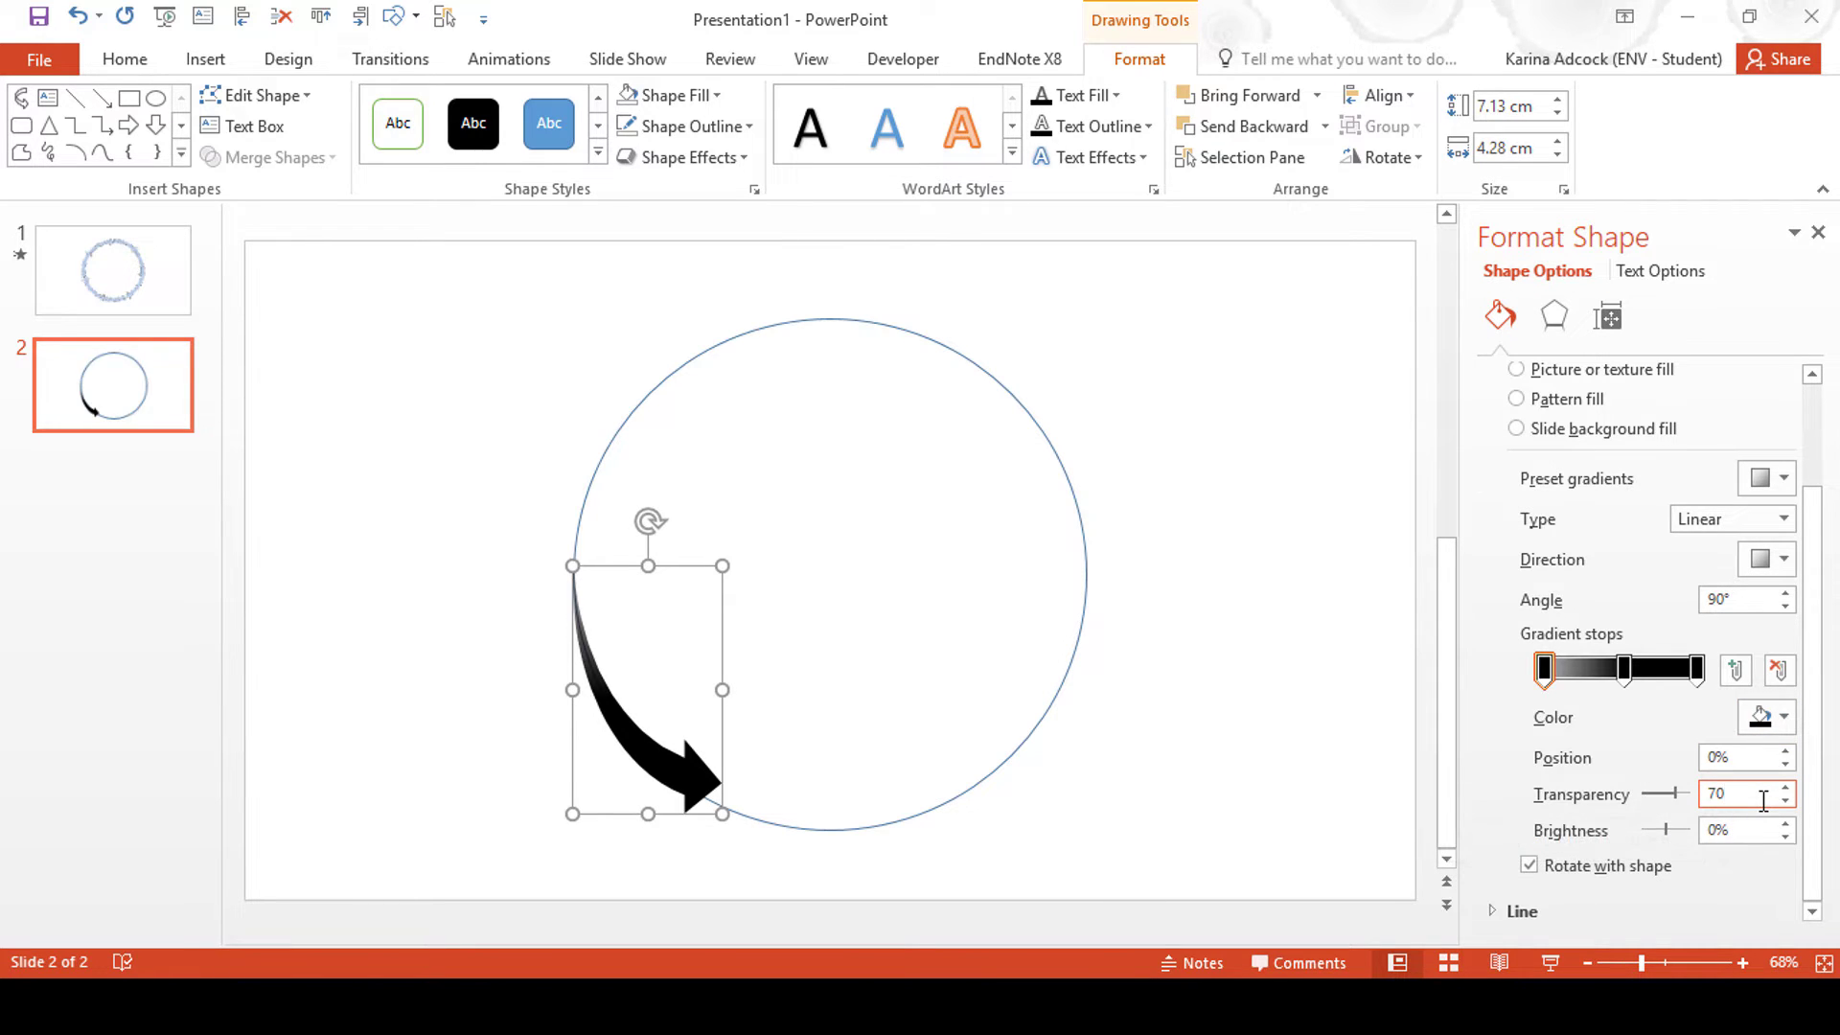
click(1740, 757)
Set the middle stop's transparency to 30% and close the Format Shape pane.
click(1623, 668)
drag(1739, 793, 1669, 793)
text(30)
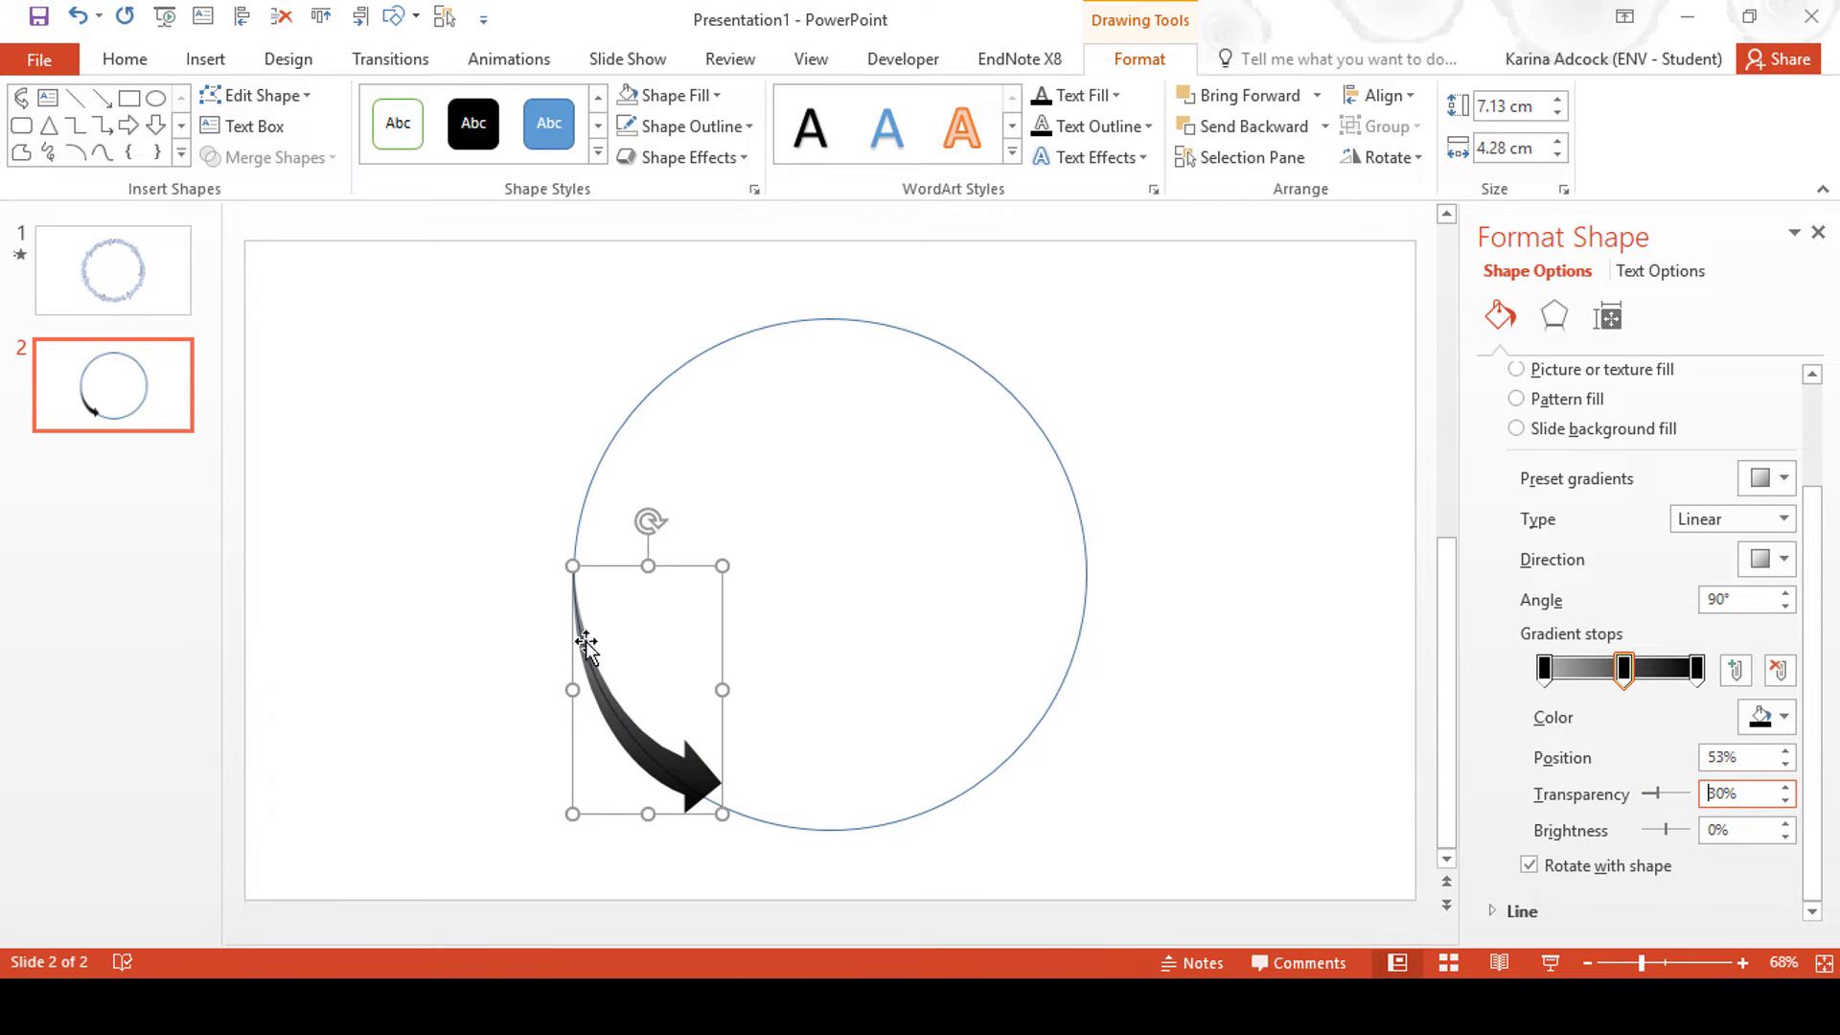
click(1818, 232)
click(1514, 470)
click(842, 764)
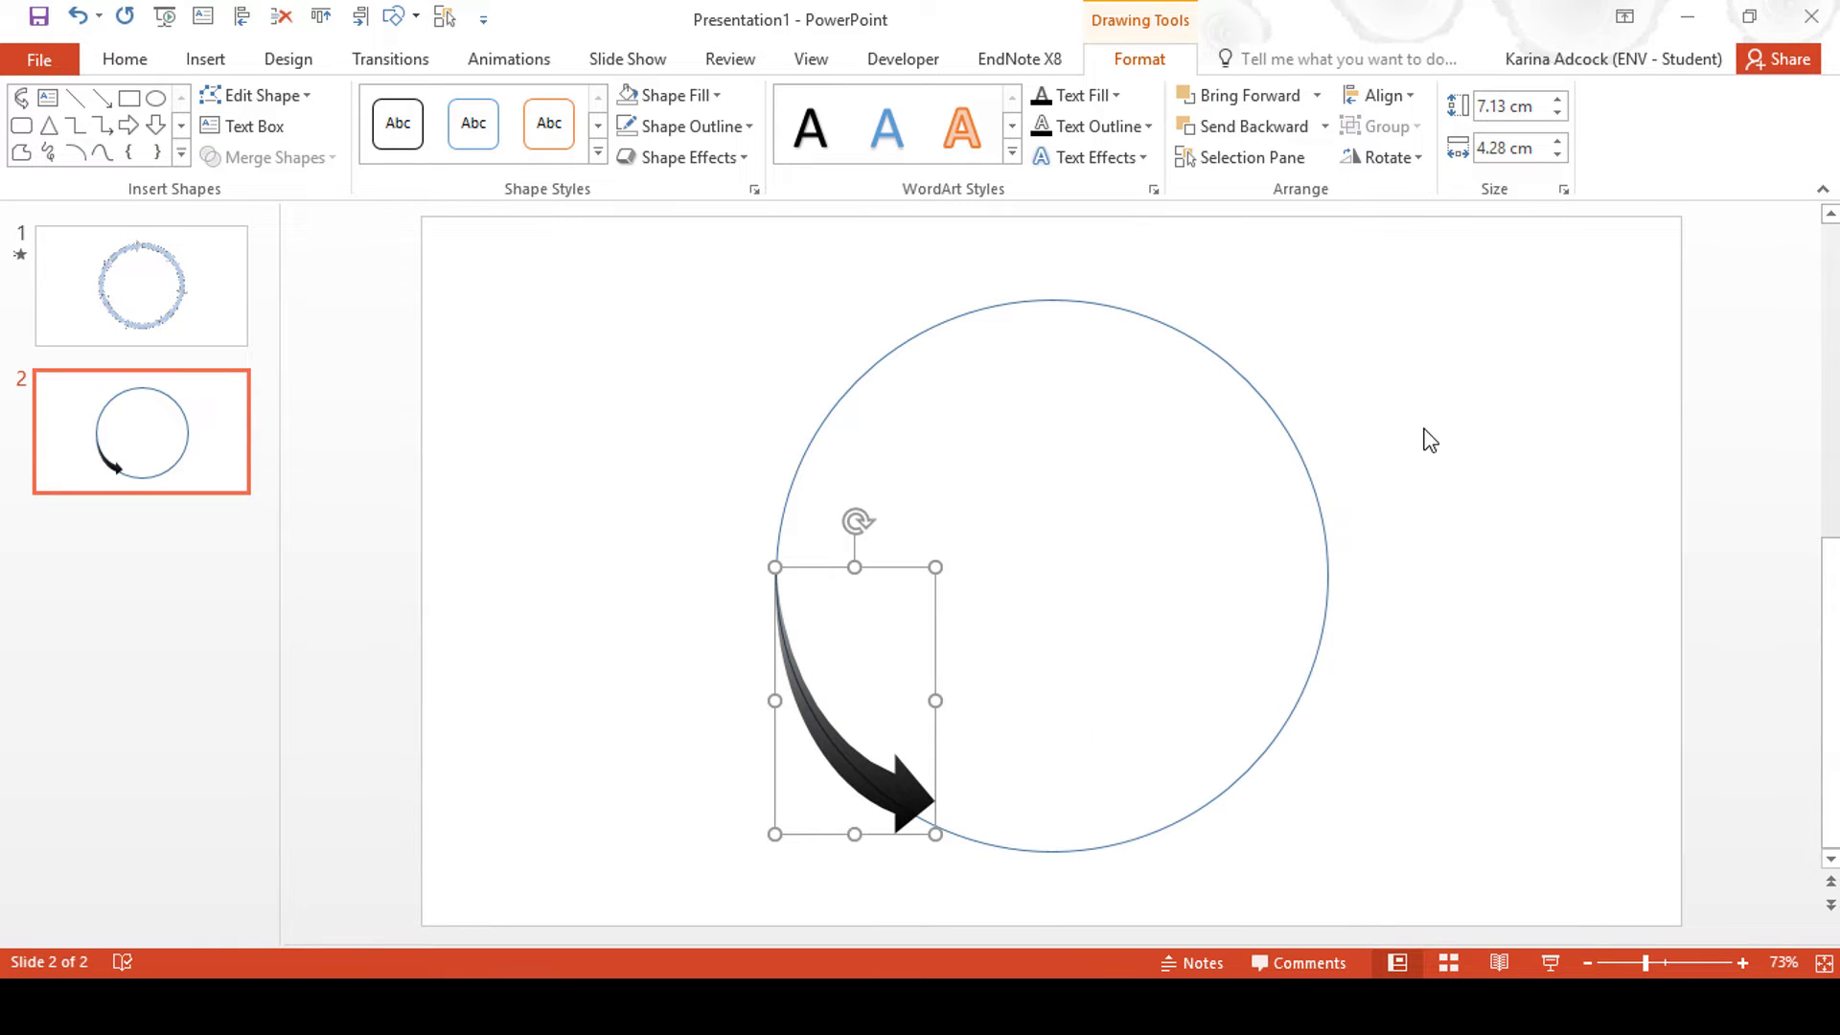
Duplicate the gradient arrow, rotate the copy 90° clockwise, and place it at the circle's top-left.
key(ctrl+d)
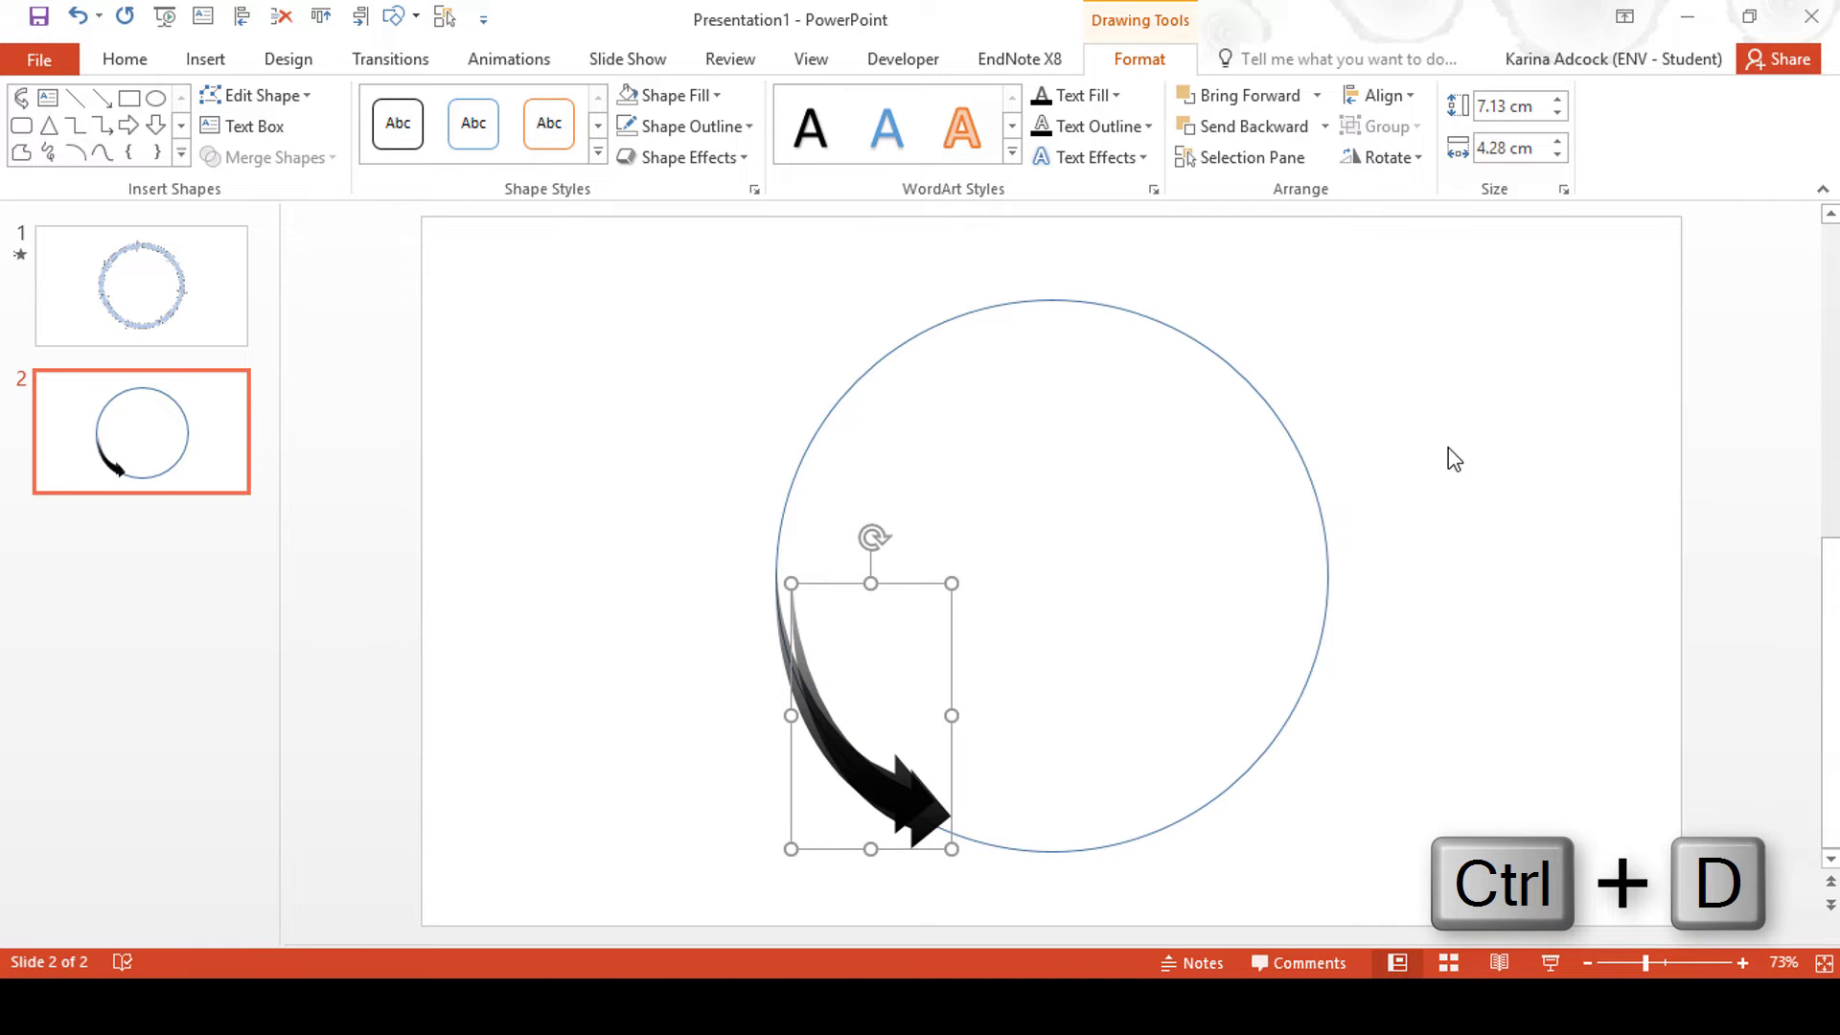
click(1381, 155)
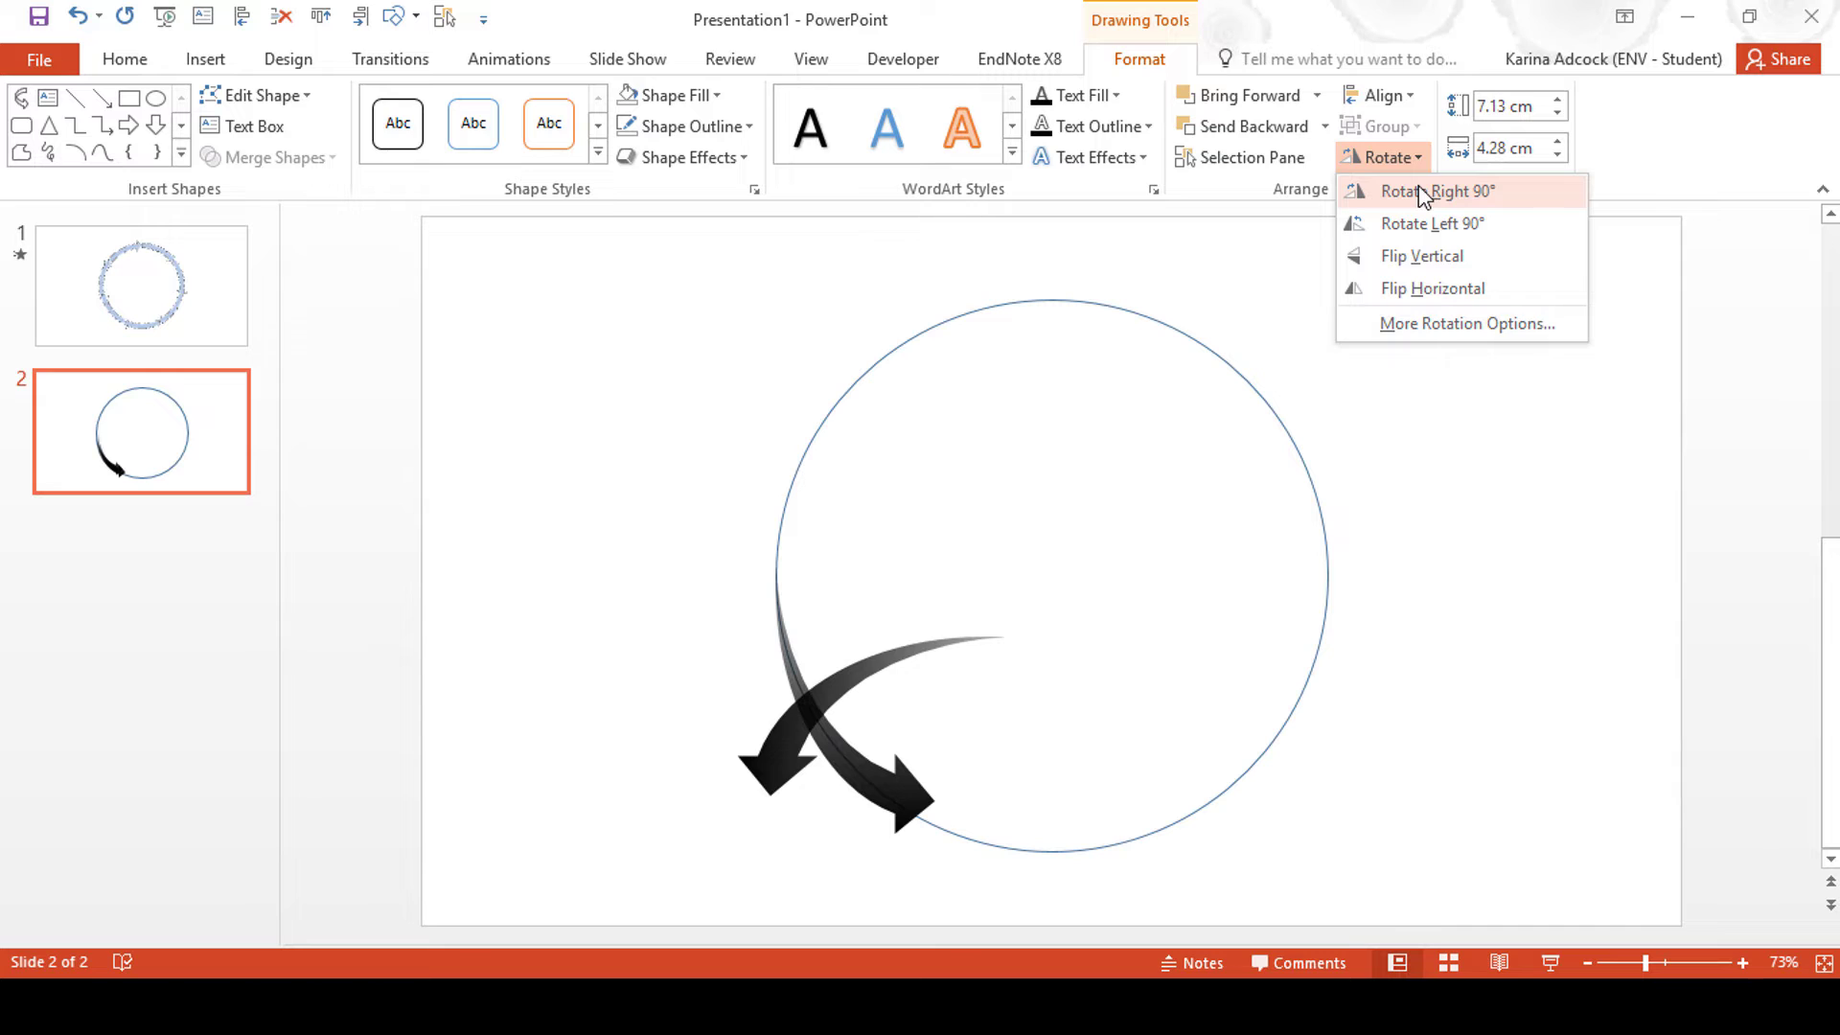
click(1425, 192)
drag(879, 646, 928, 320)
Add another arrow copy rotated 90° clockwise along the circle's upper right edge.
key(ctrl+z)
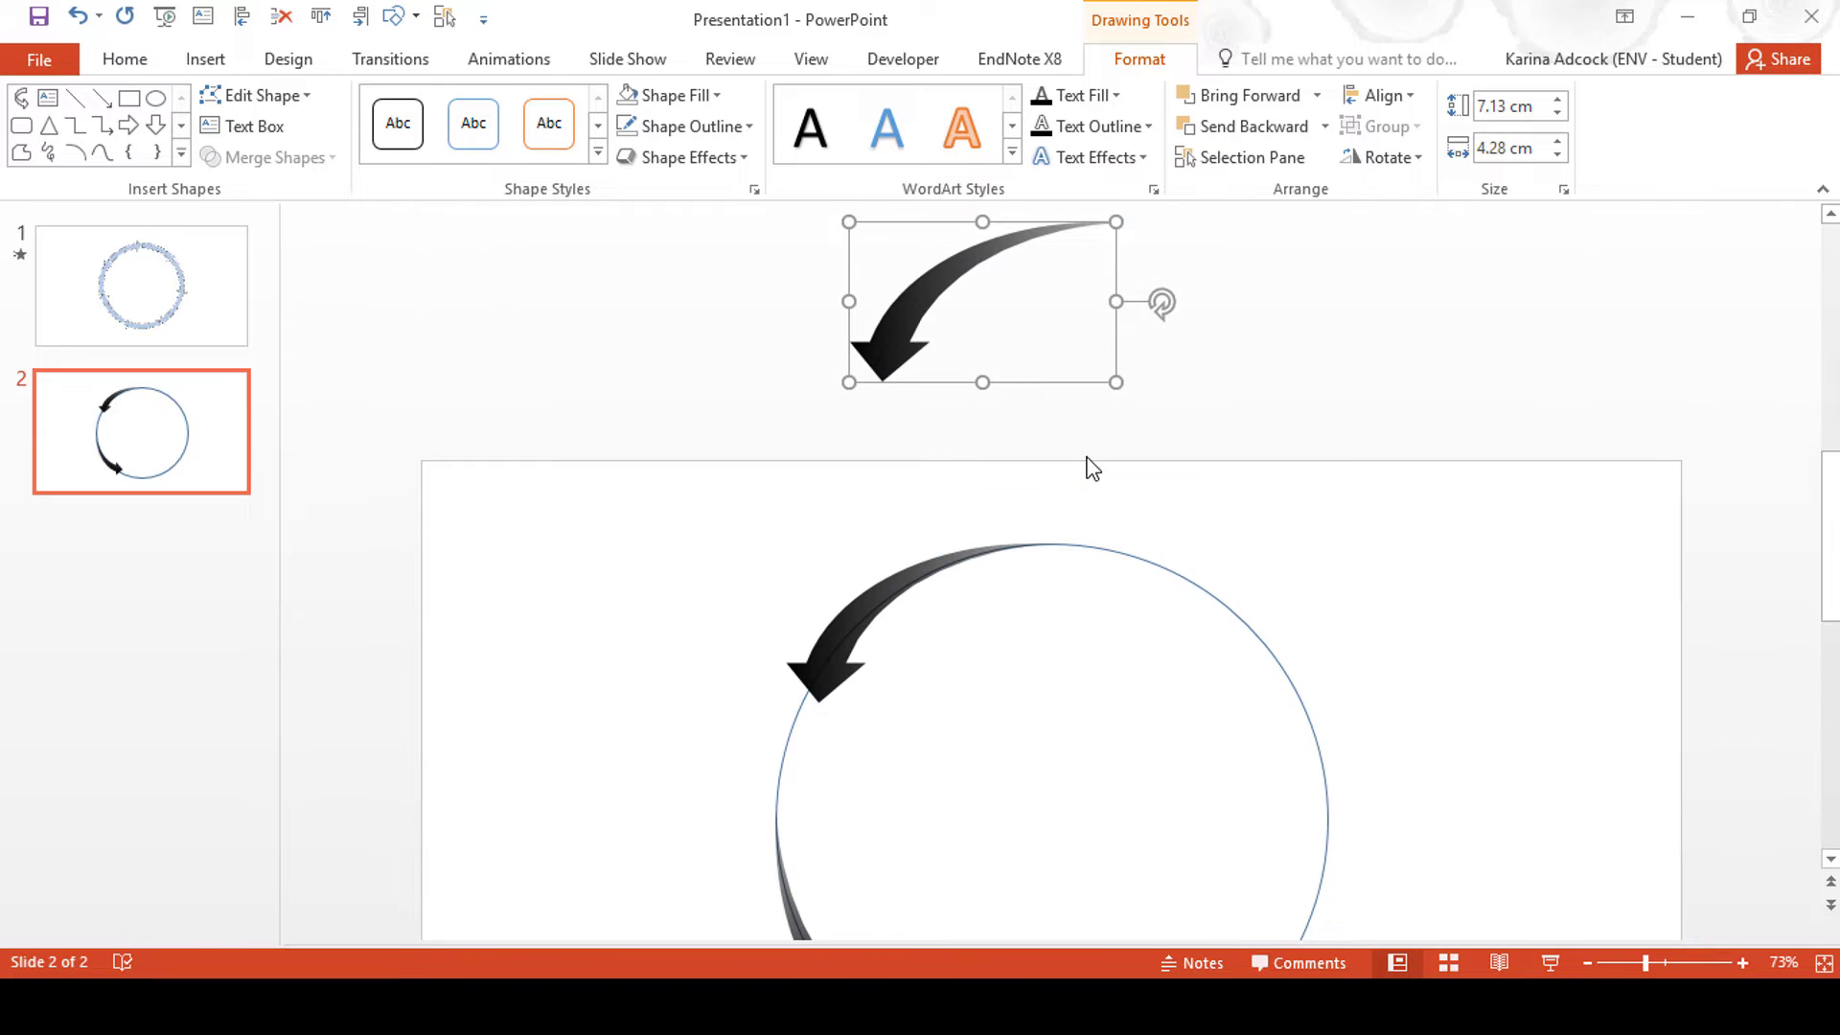
drag(1028, 378, 1253, 780)
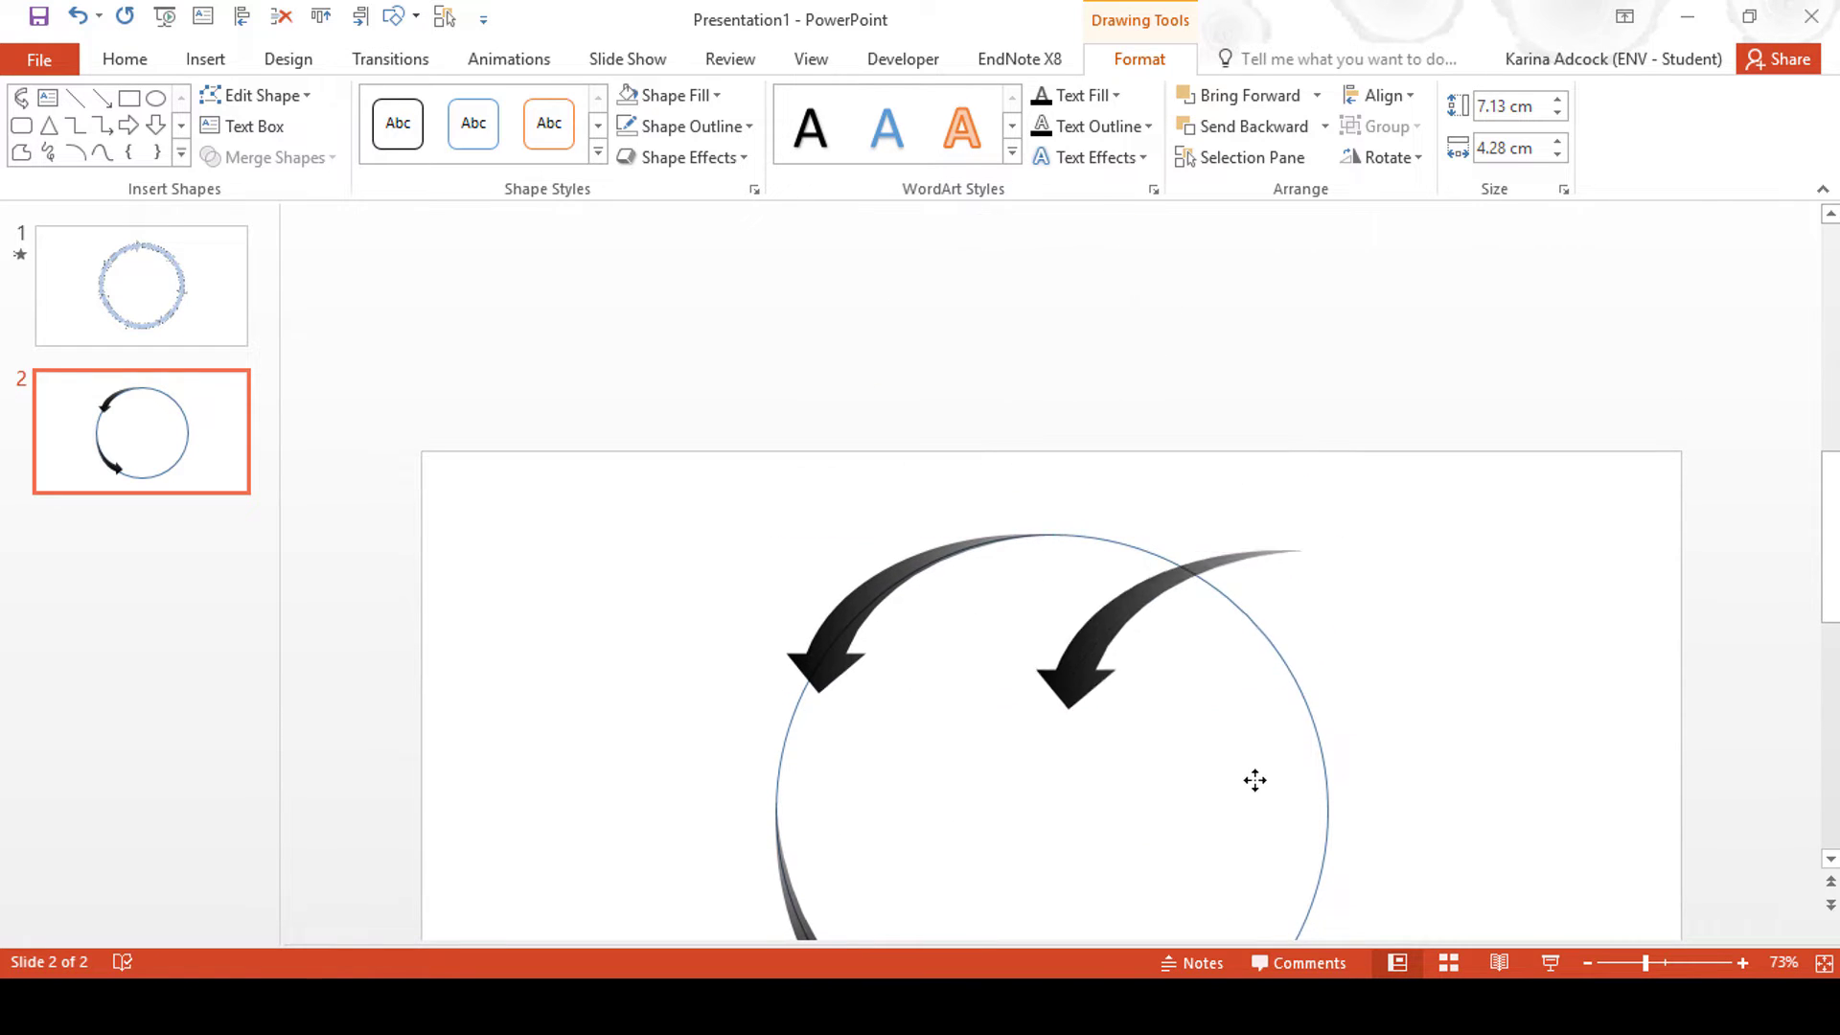
scroll(1252, 781, down, 3)
click(1388, 157)
click(1423, 189)
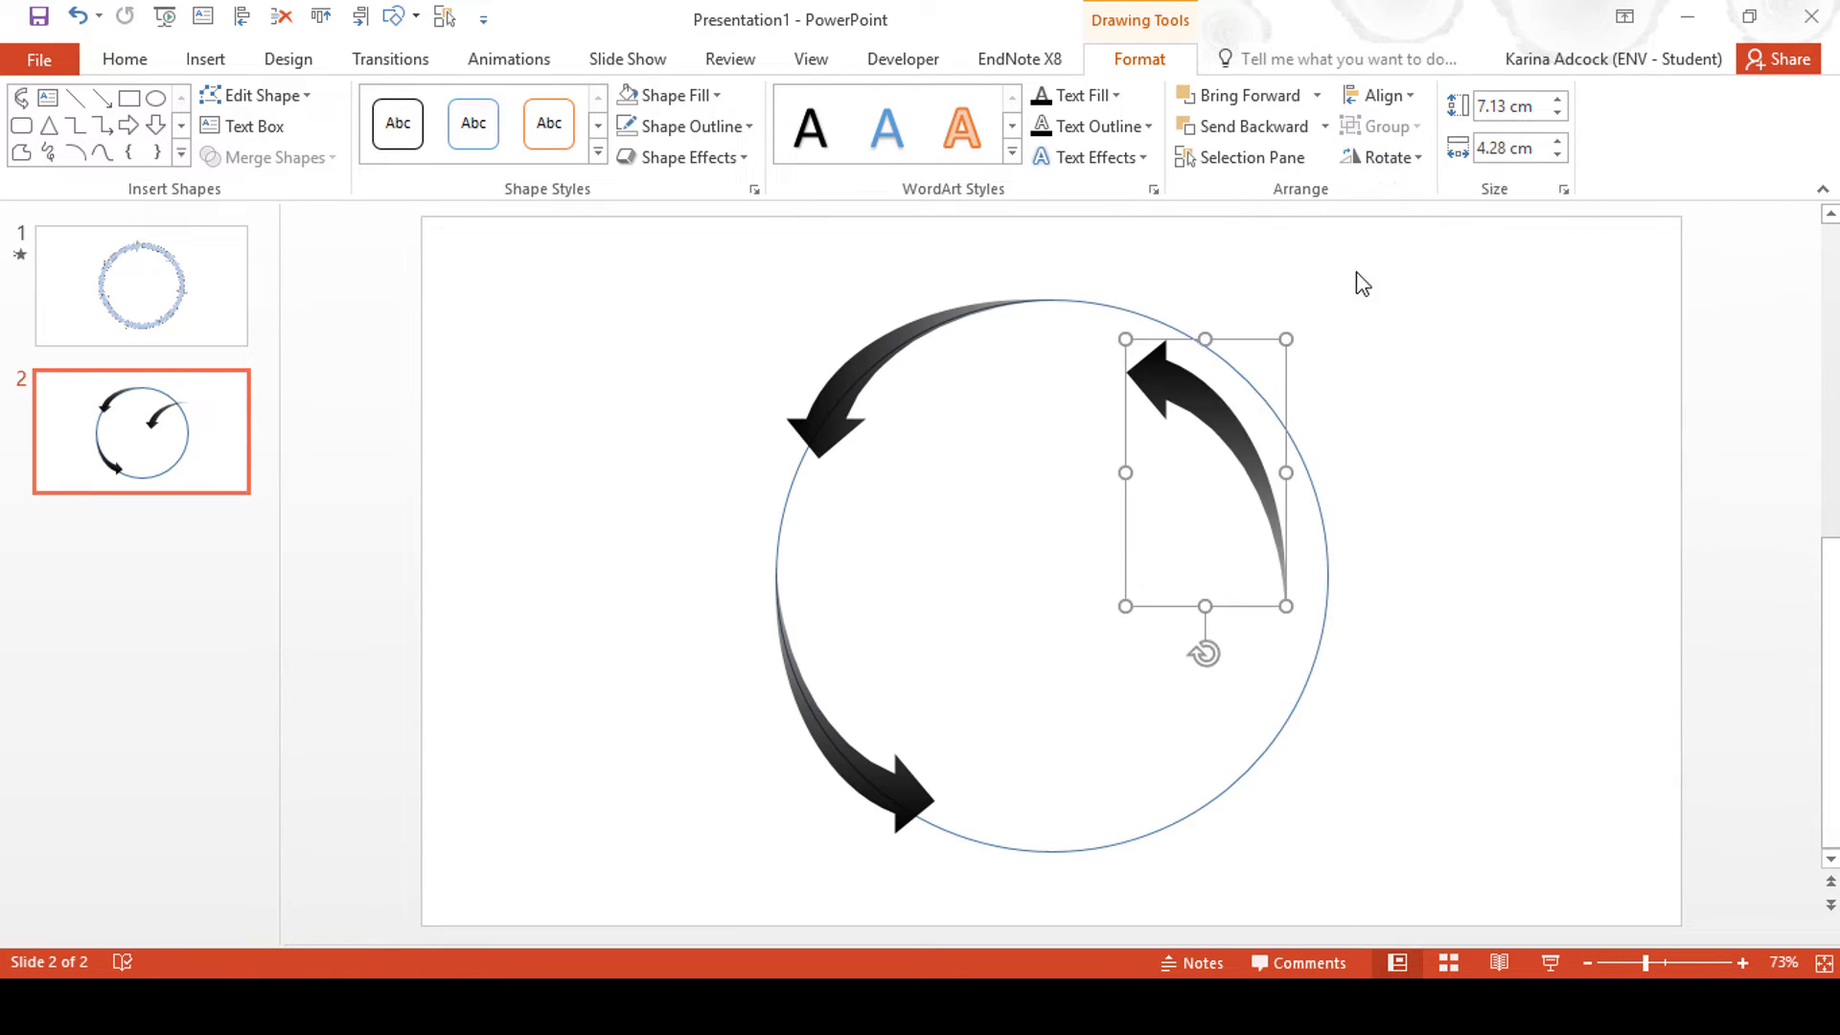